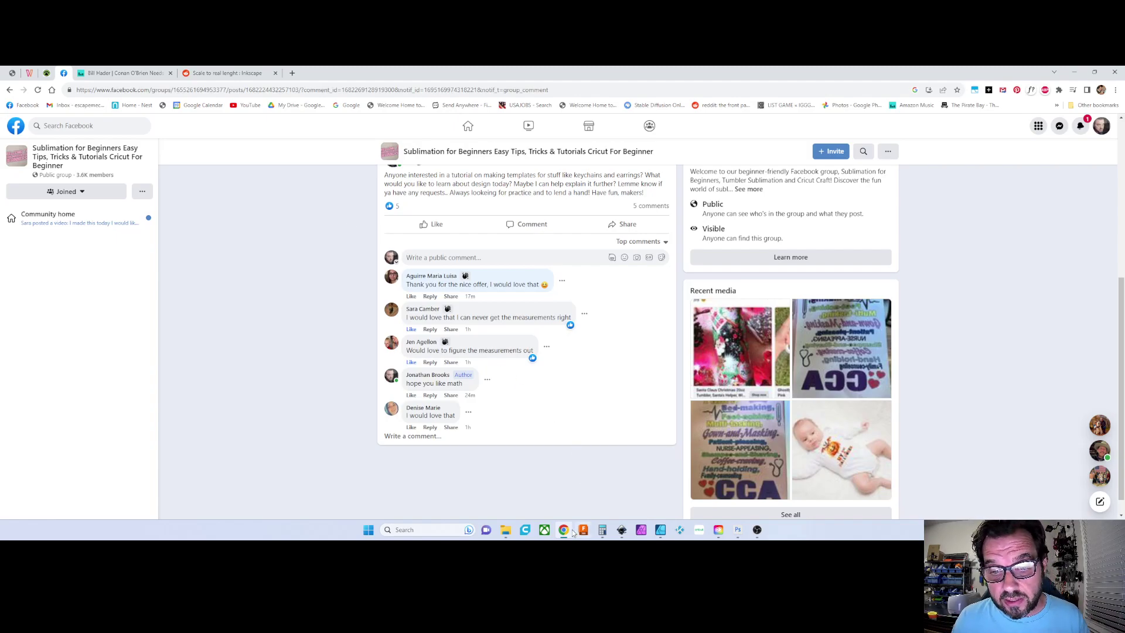
- Switch to Inkscape and create a new blank document
click(622, 530)
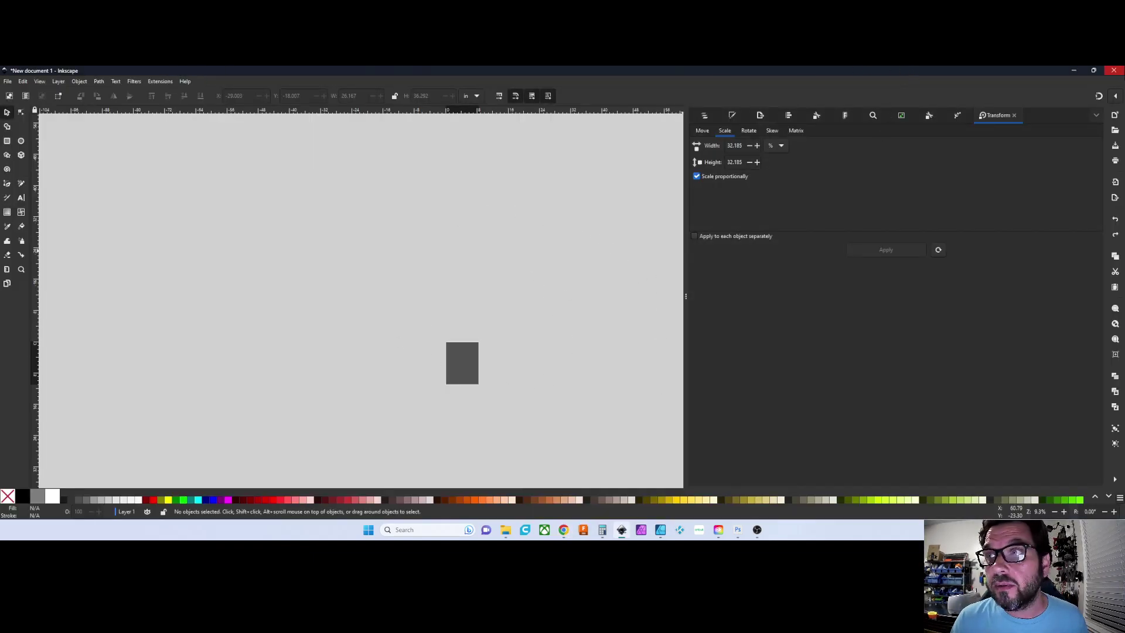
click(7, 81)
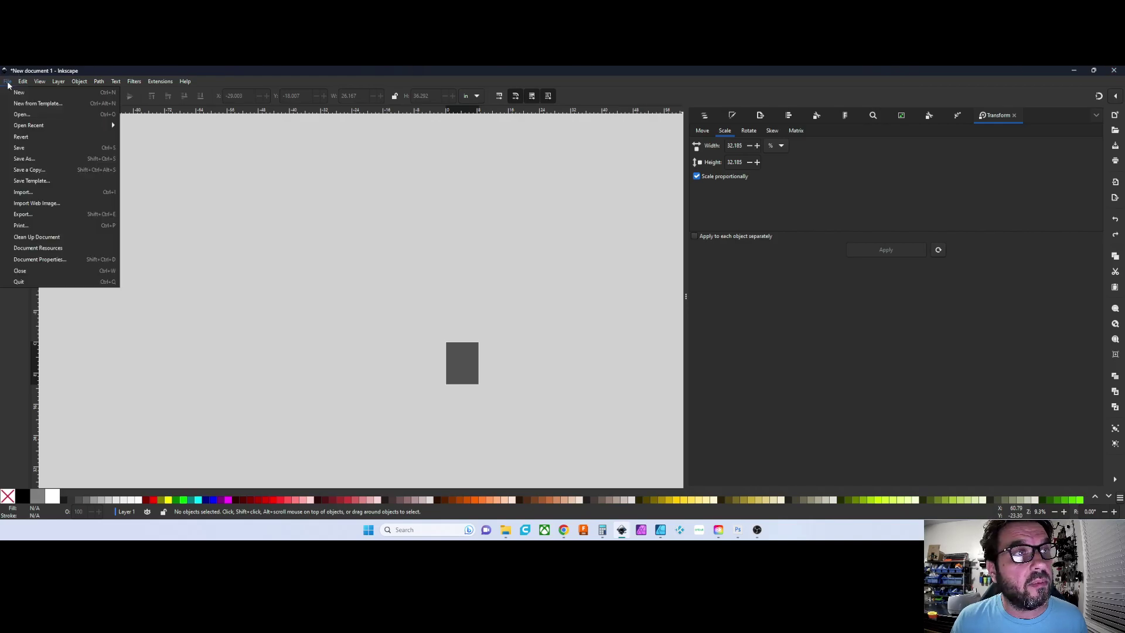
click(7, 81)
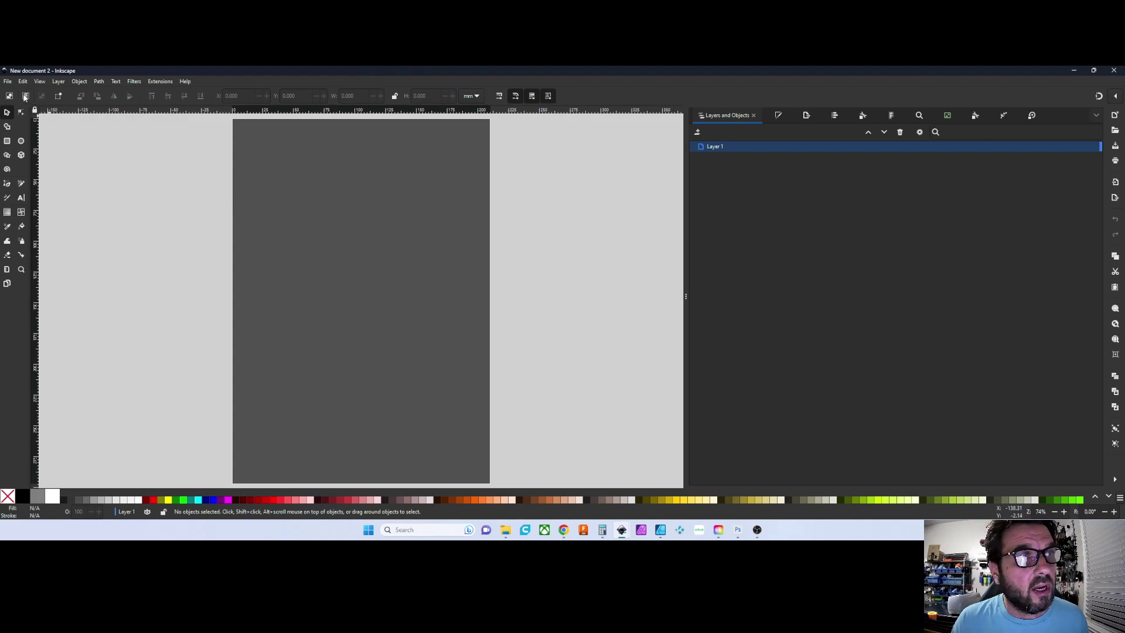
- Set the document's page format to US Letter and its display units to inches in the document properties
click(7, 81)
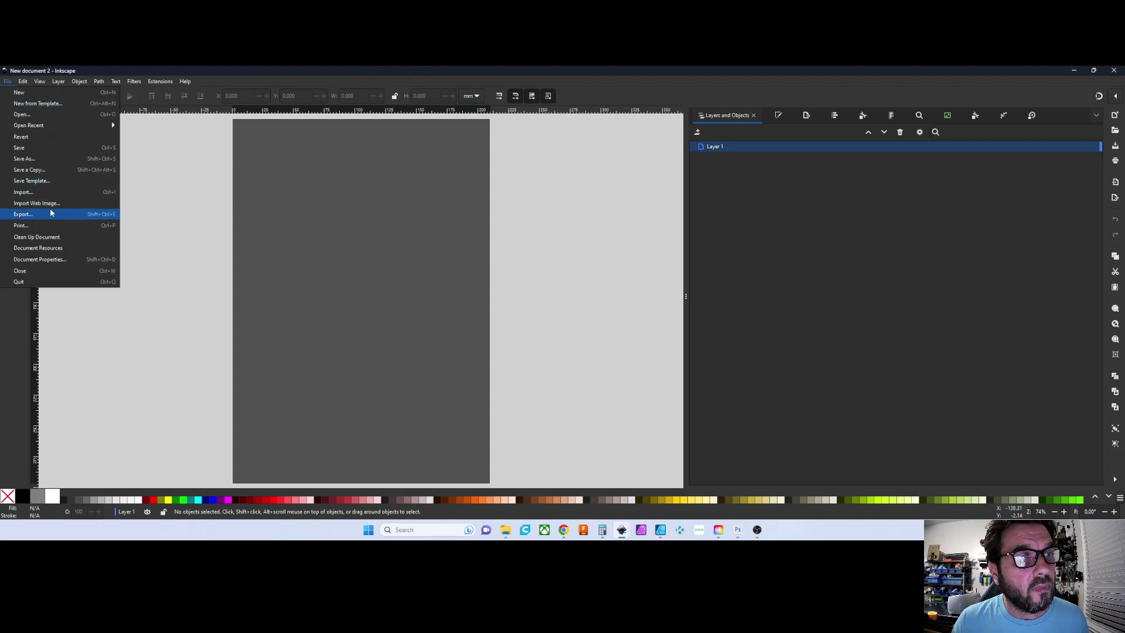
click(36, 261)
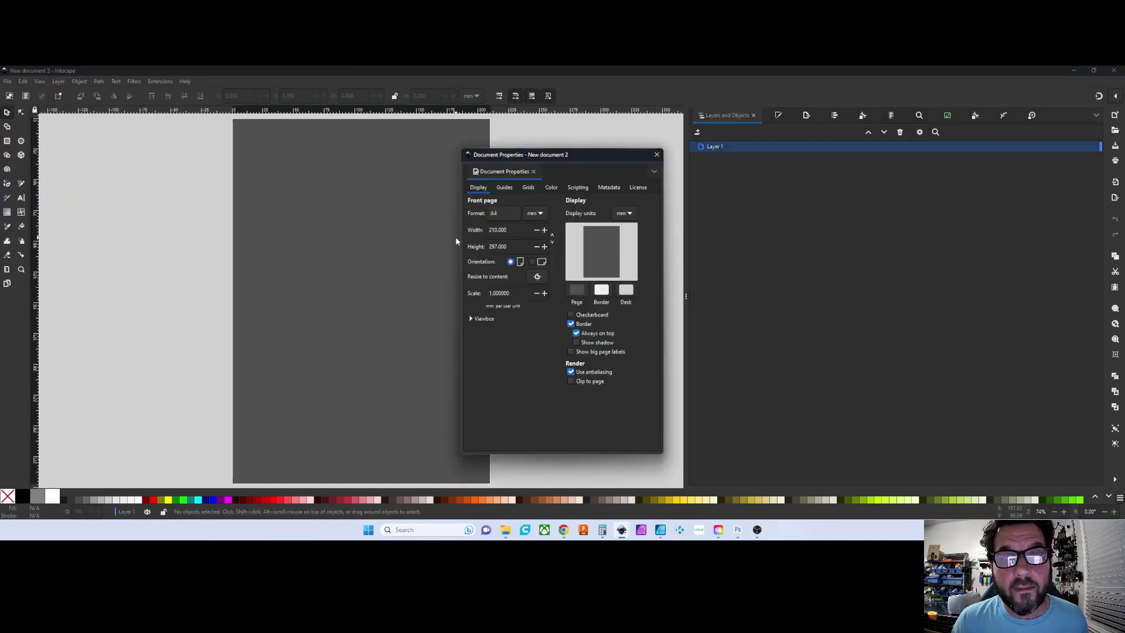
click(512, 212)
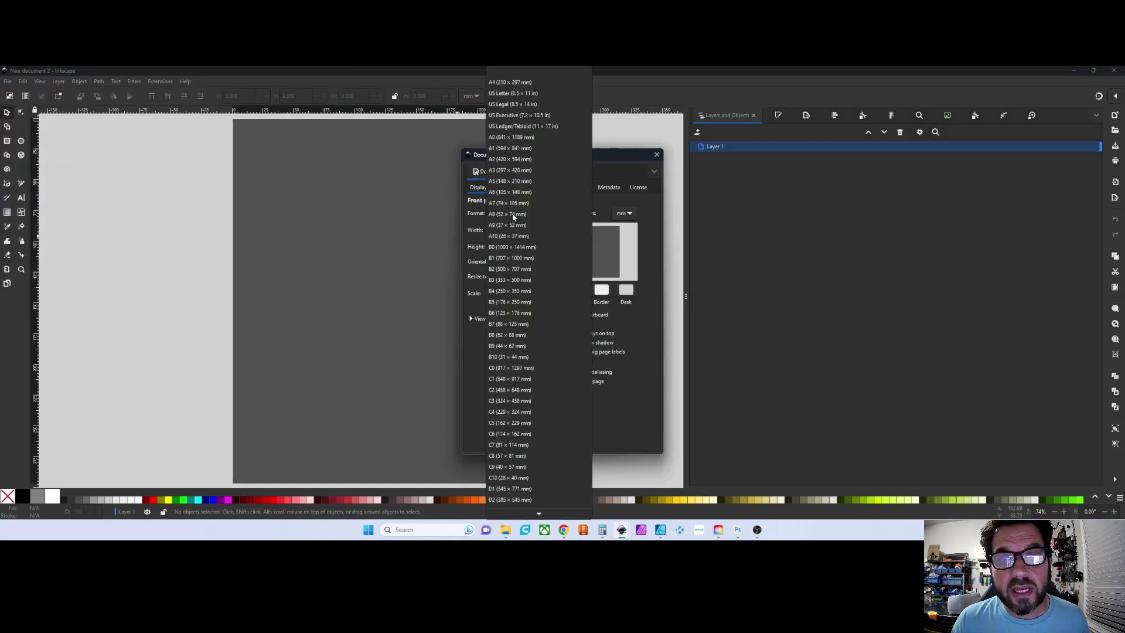
click(501, 94)
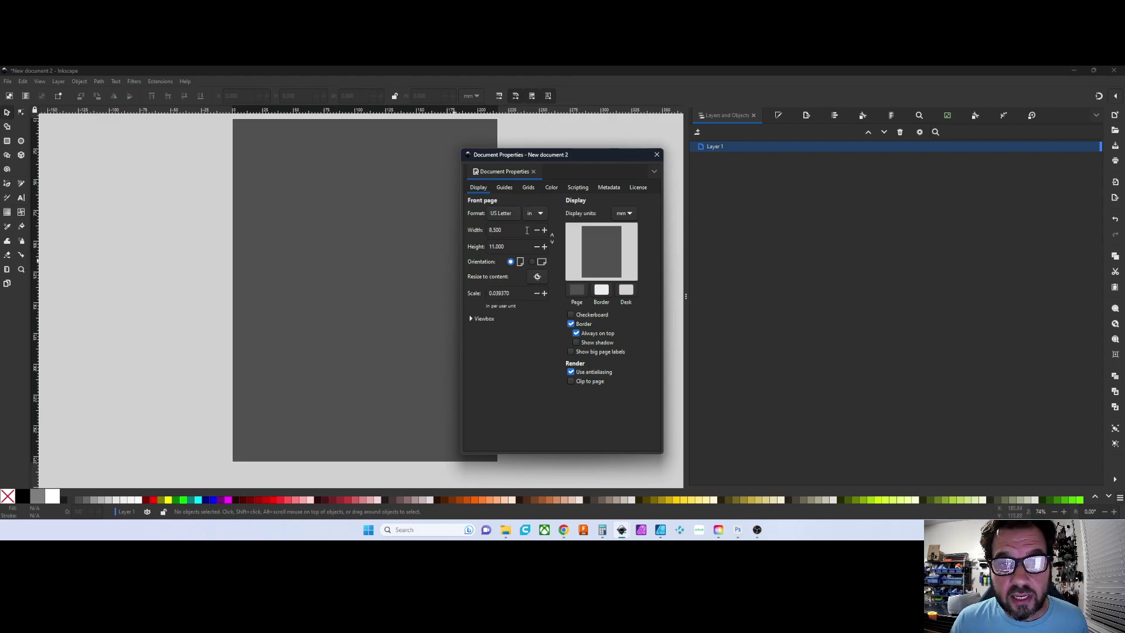
click(625, 214)
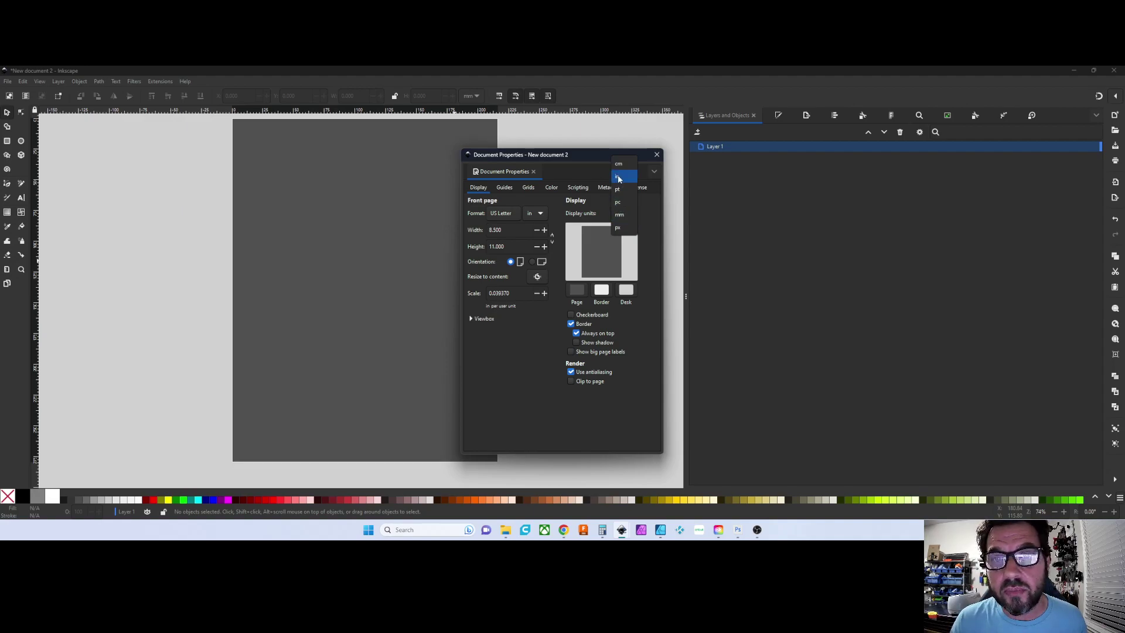
click(619, 178)
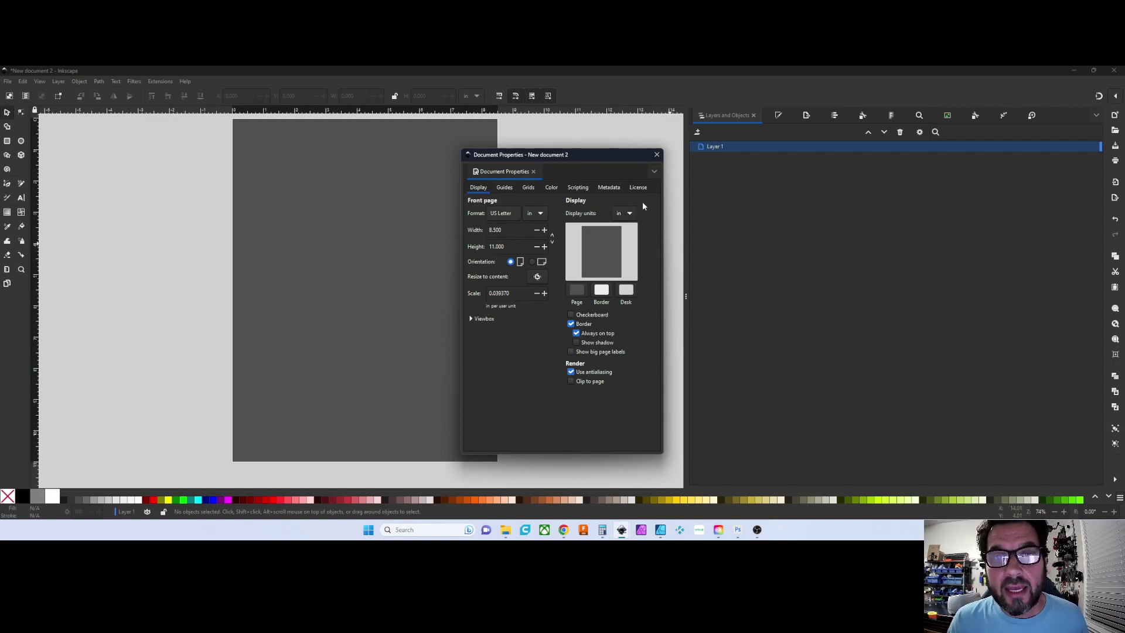
click(657, 156)
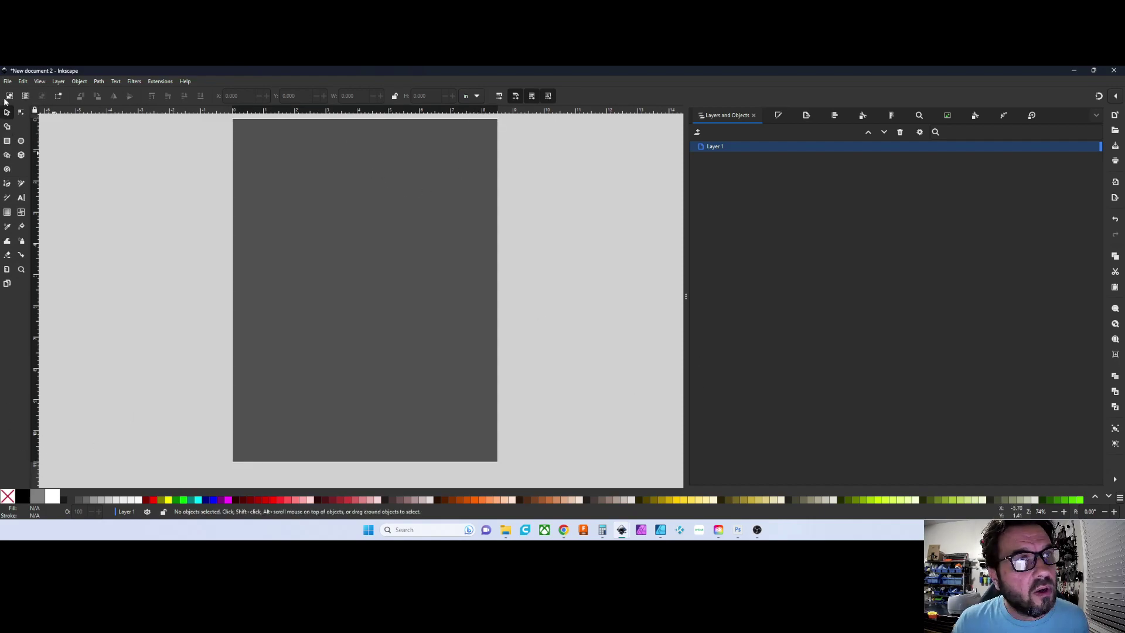
- Import the JPEG scan of the blanks and ruler as an embedded image with DPI from file, and select it
click(10, 83)
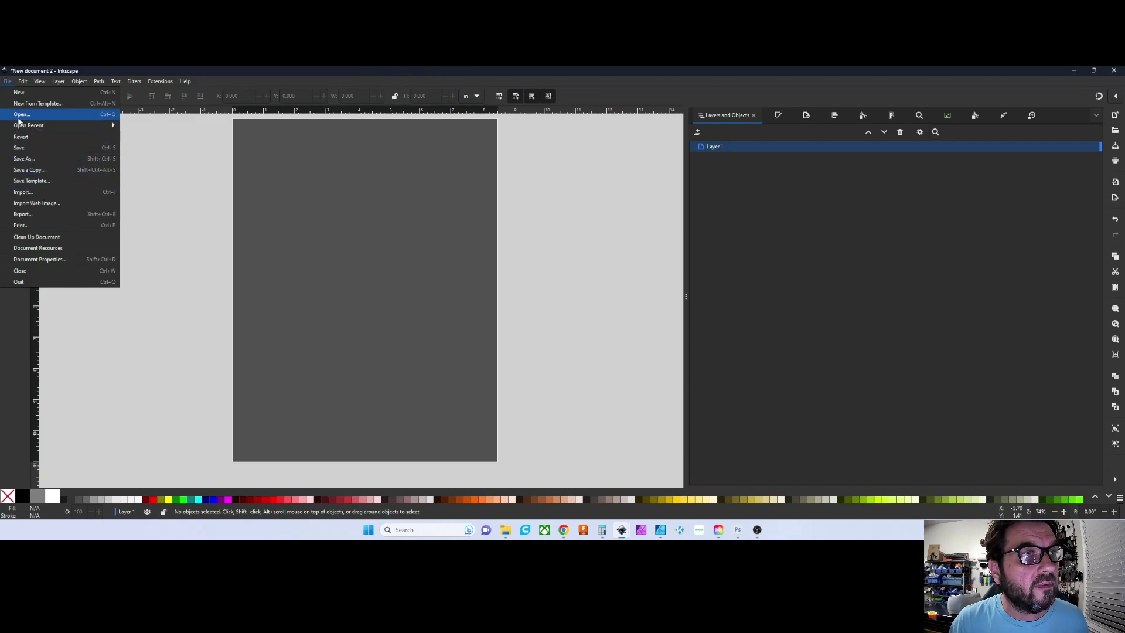
click(25, 192)
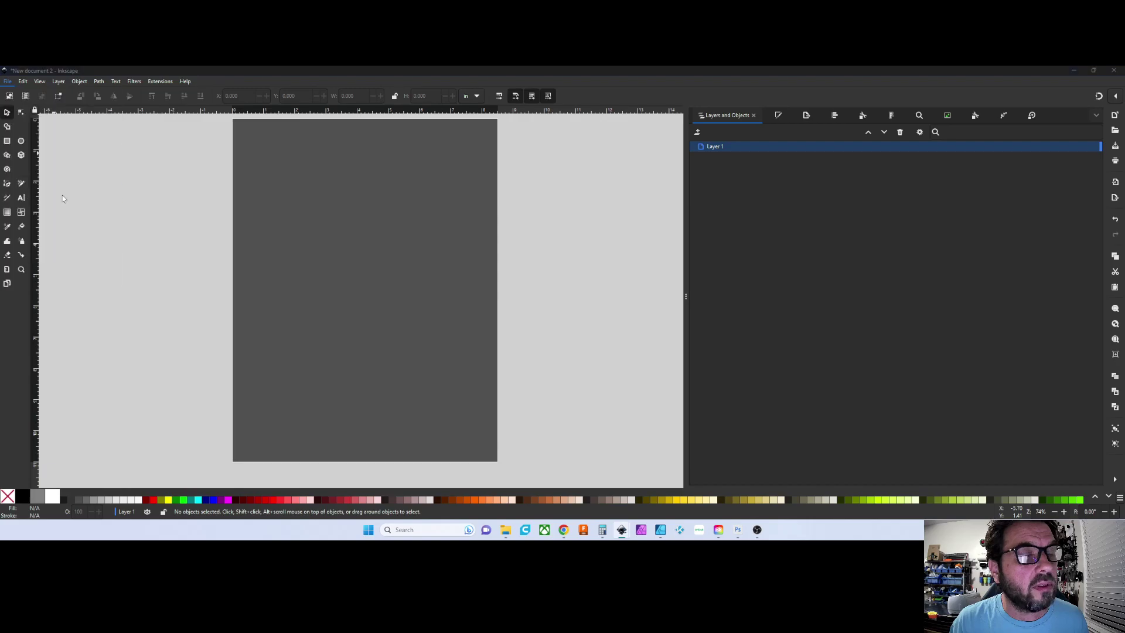
double_click(164, 261)
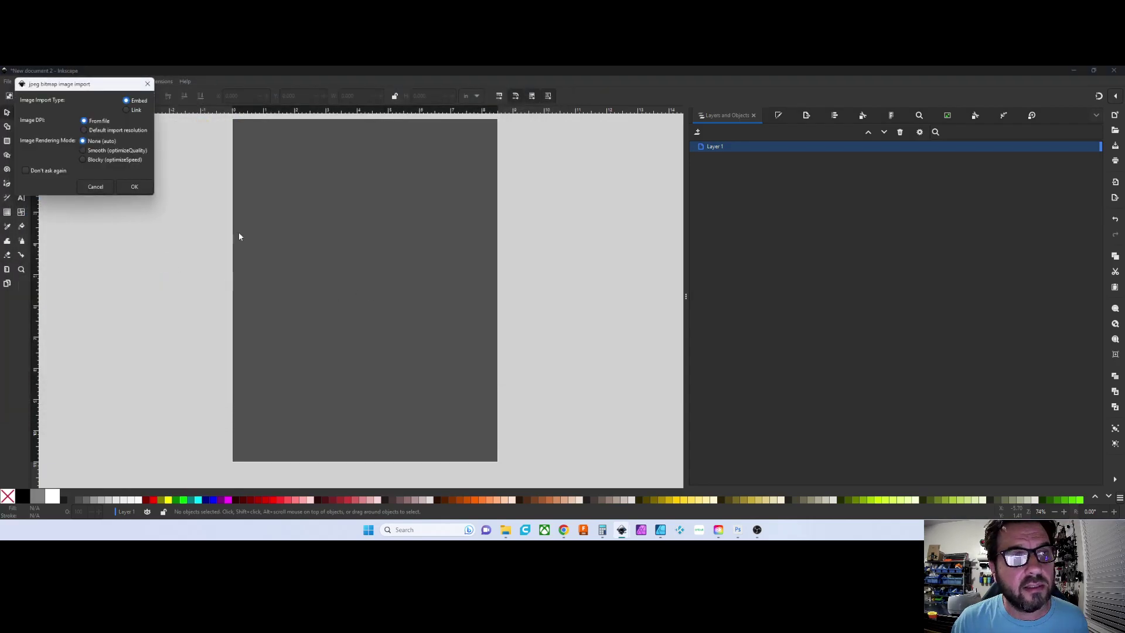
click(130, 186)
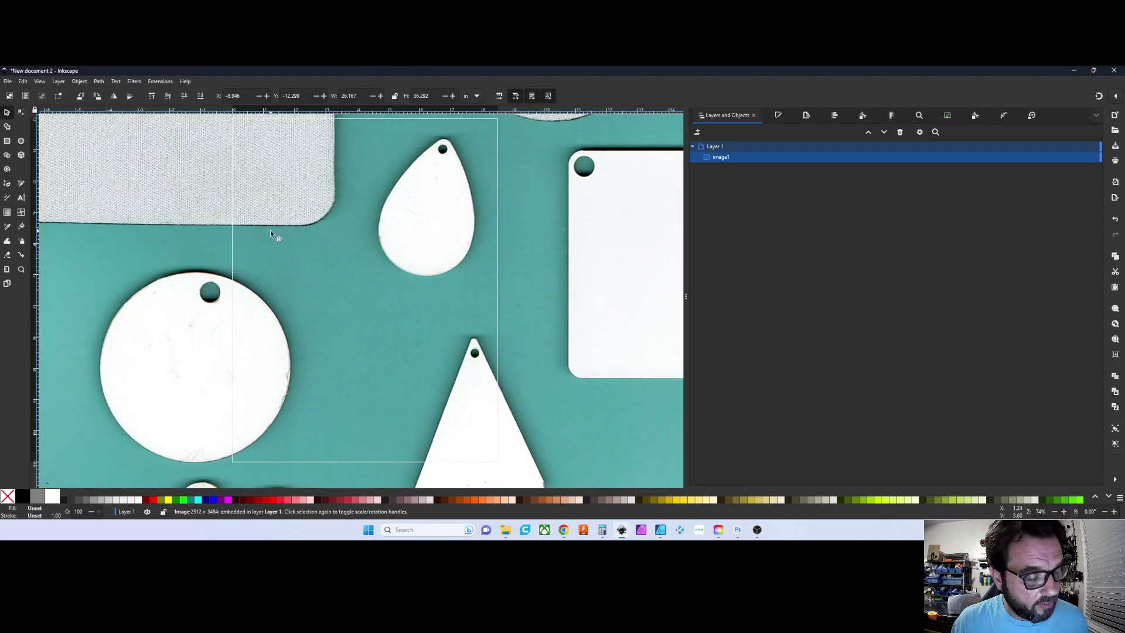
ctrl+scroll(270, 233, down, 4)
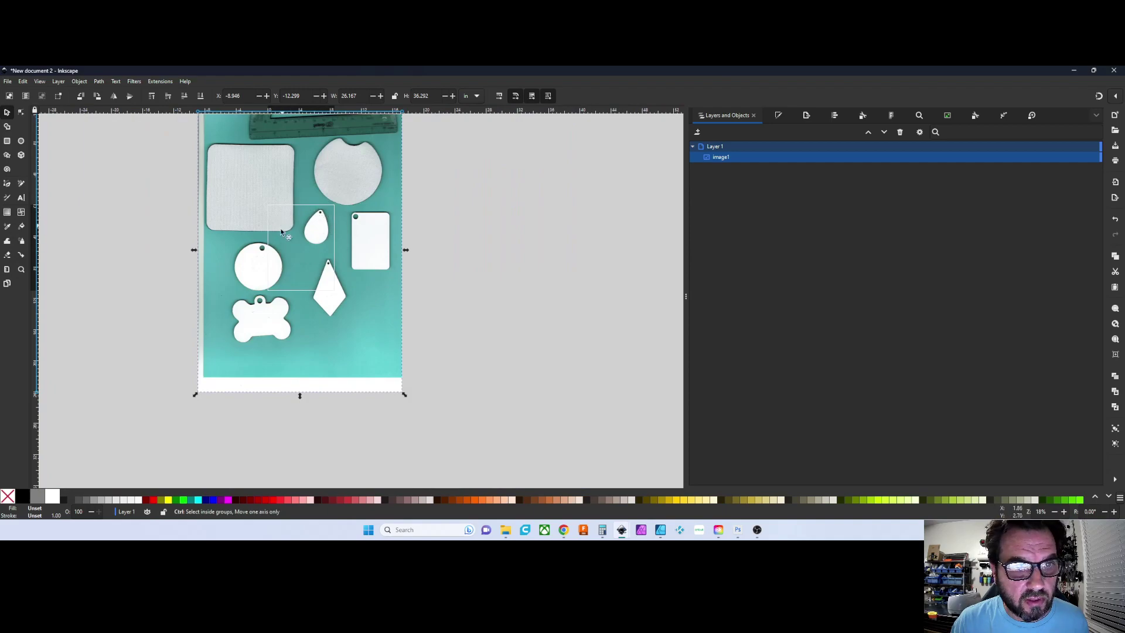
drag(168, 258, 334, 346)
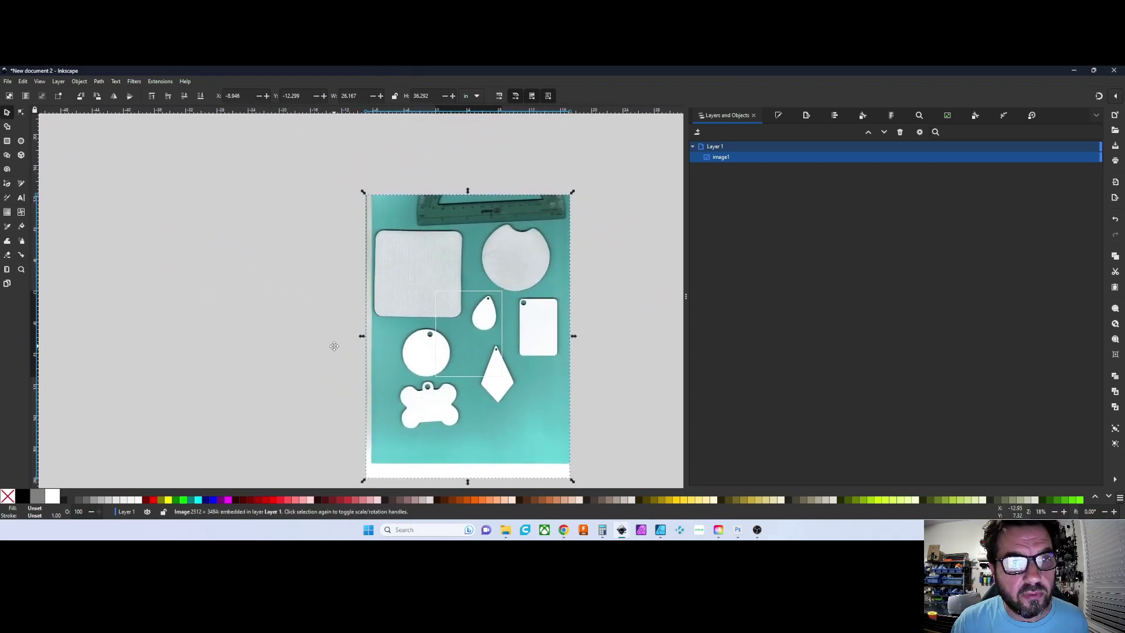
click(334, 227)
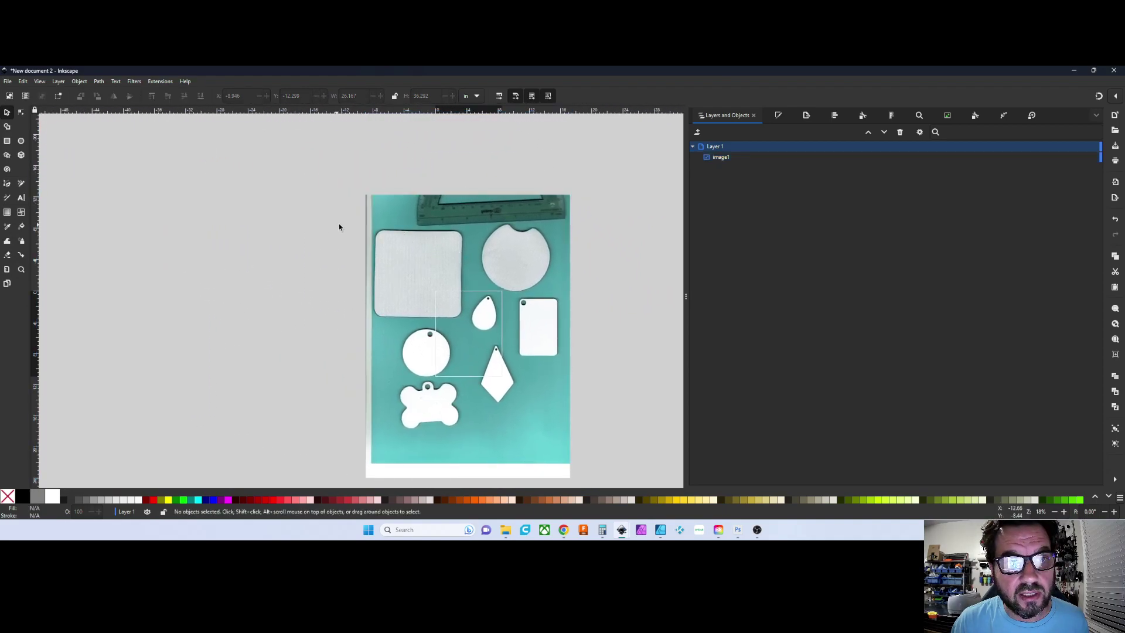
click(414, 248)
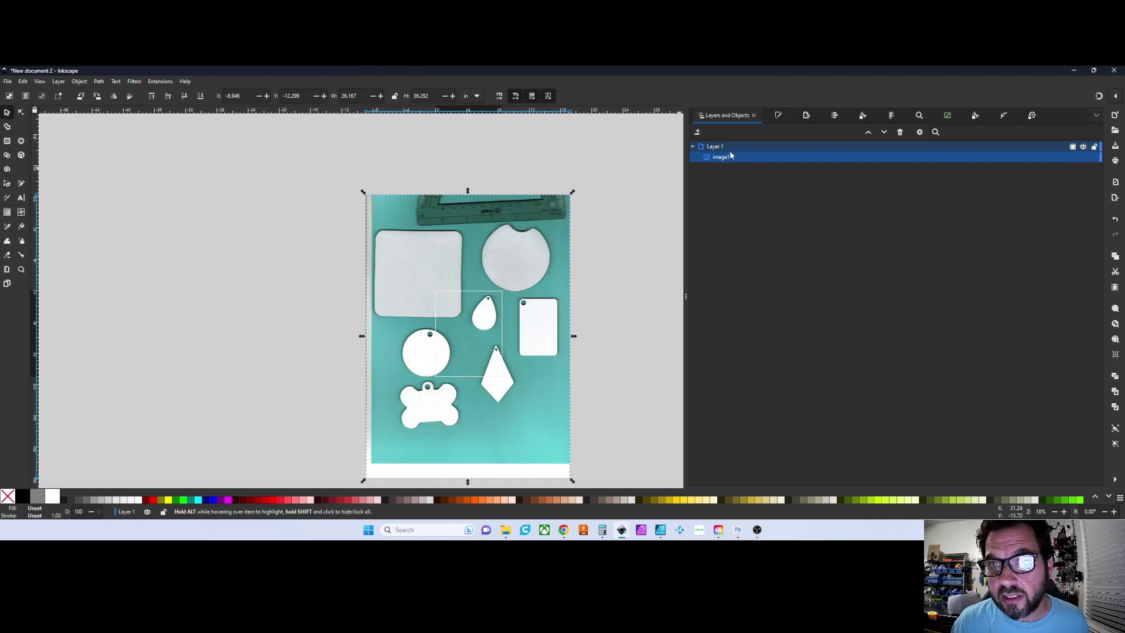
- Measure the one-inch span between the 2 and 3 marks on the scanned ruler with the Measure tool
ctrl+scroll(520, 201, up, 3)
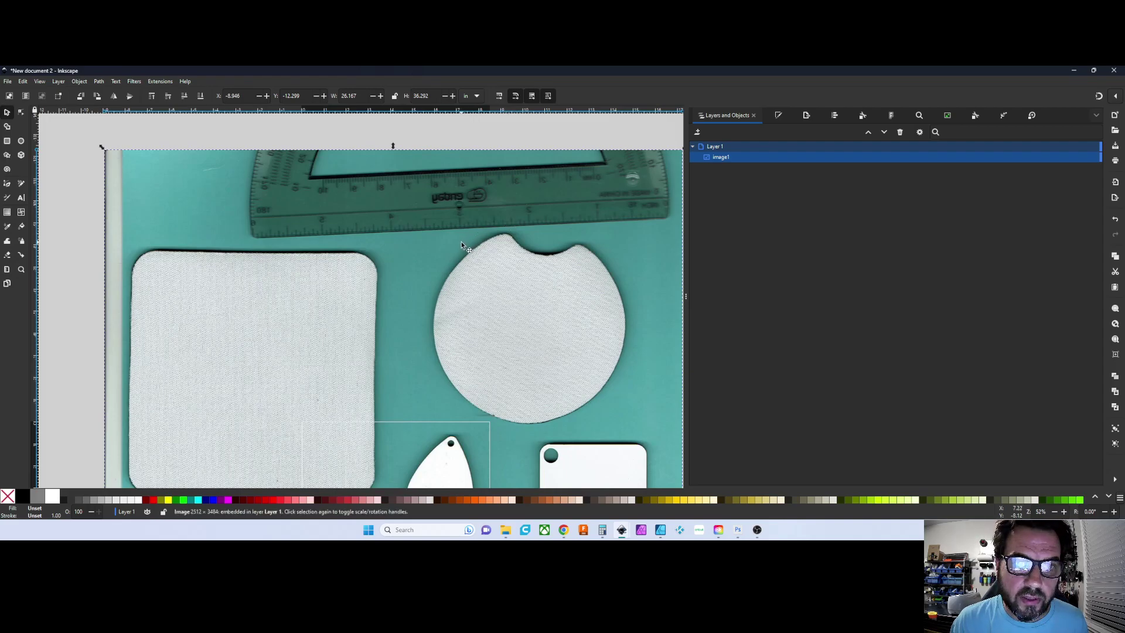
ctrl+scroll(456, 230, up, 3)
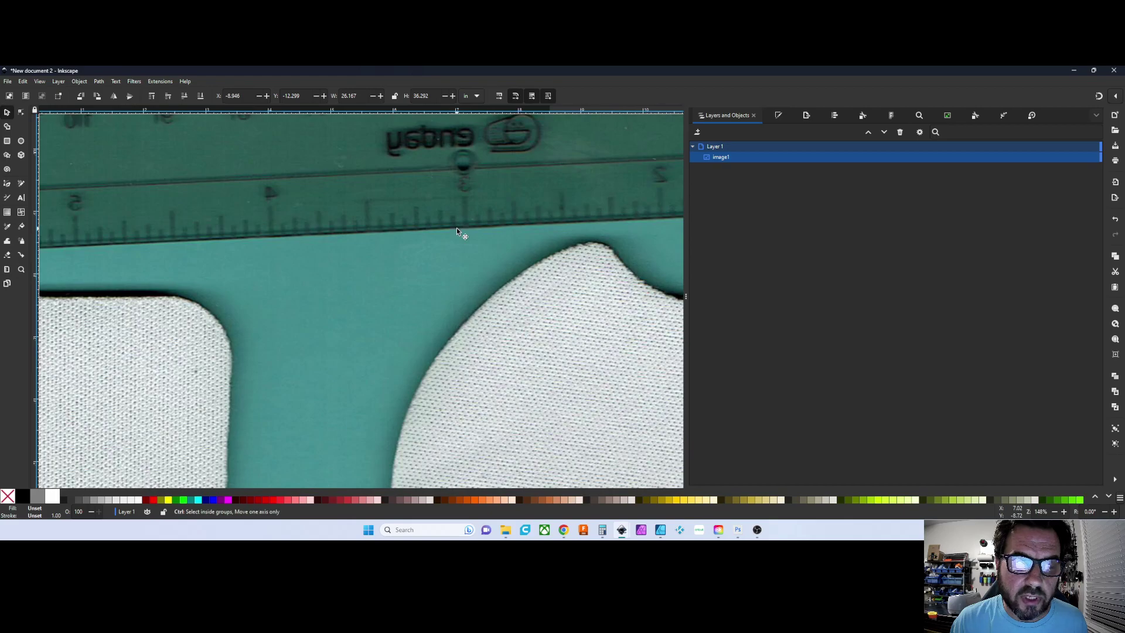
ctrl+scroll(450, 215, down, 1)
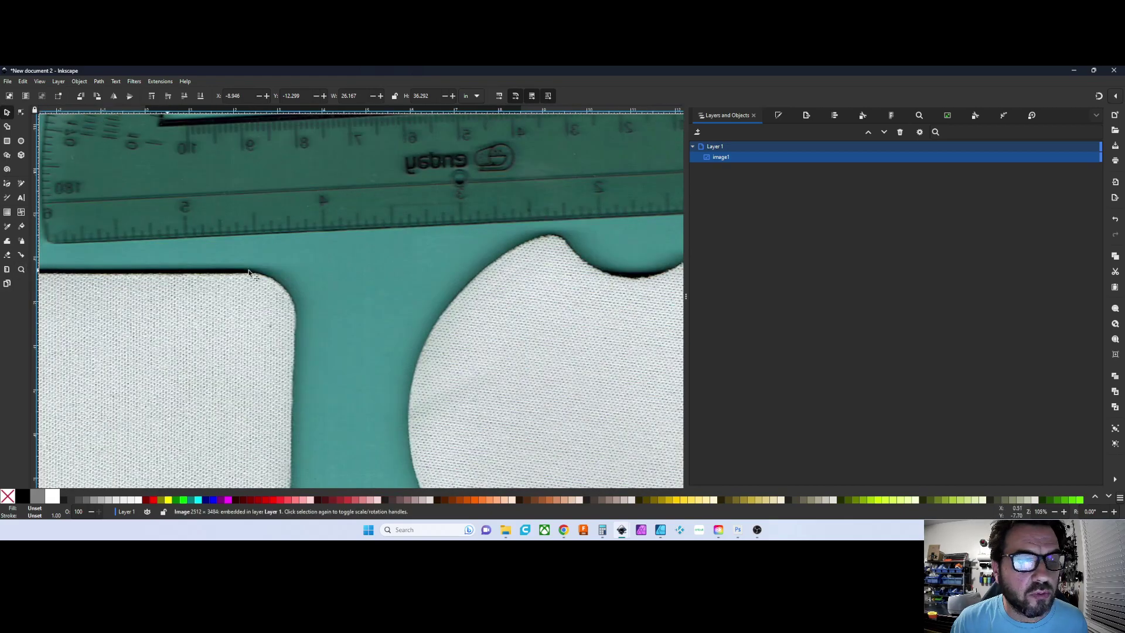
ctrl+scroll(480, 233, up, 1)
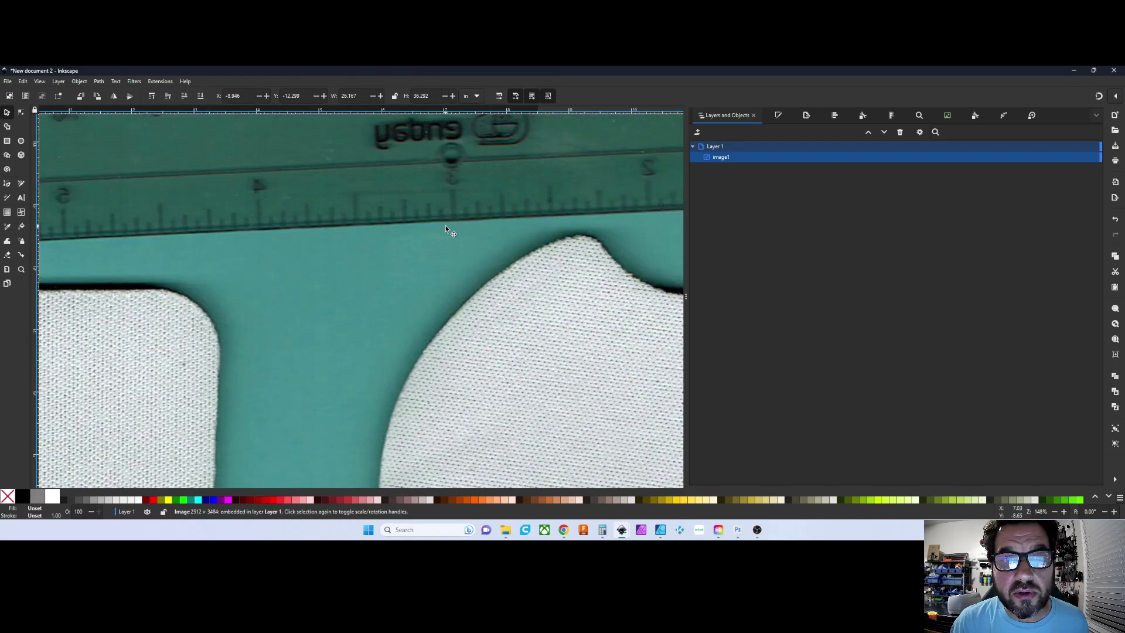
drag(450, 224, 462, 288)
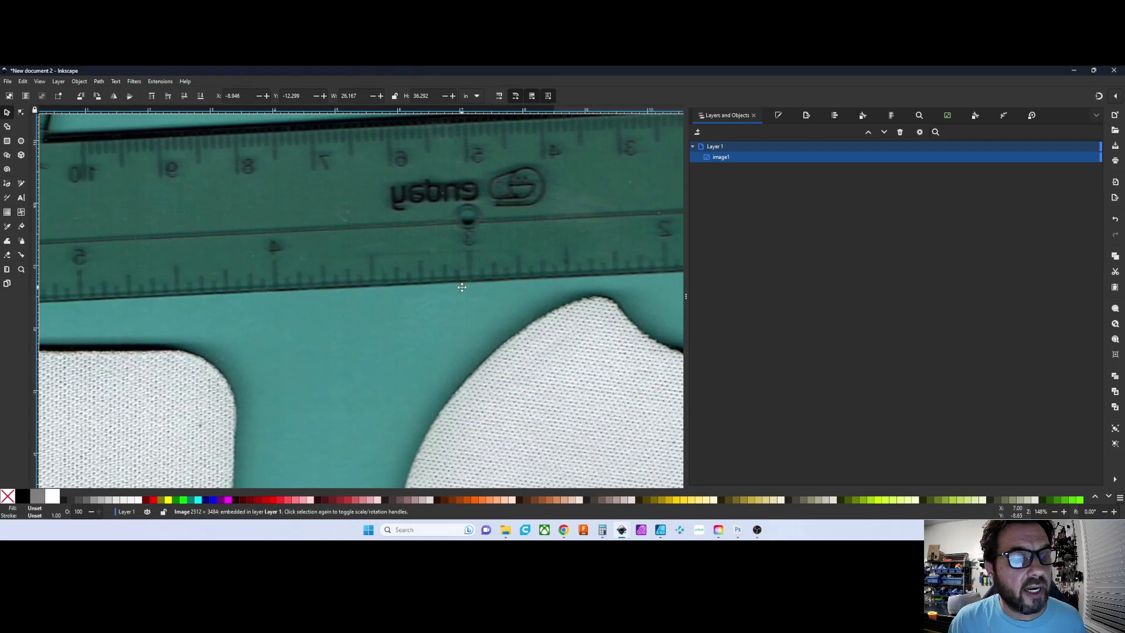
drag(459, 289, 349, 288)
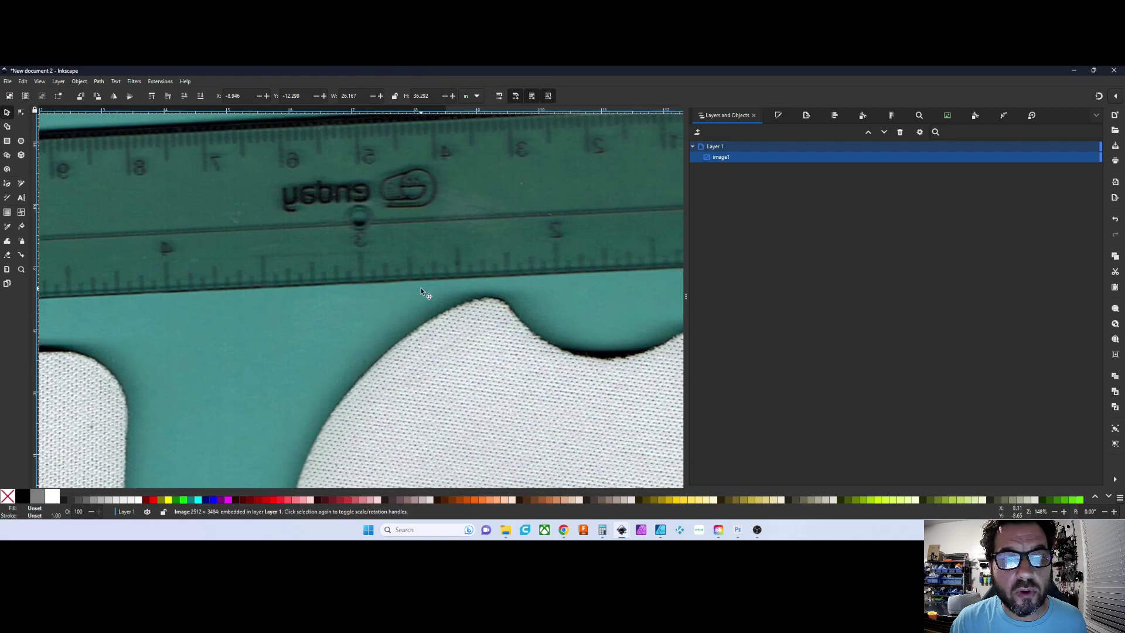
click(8, 270)
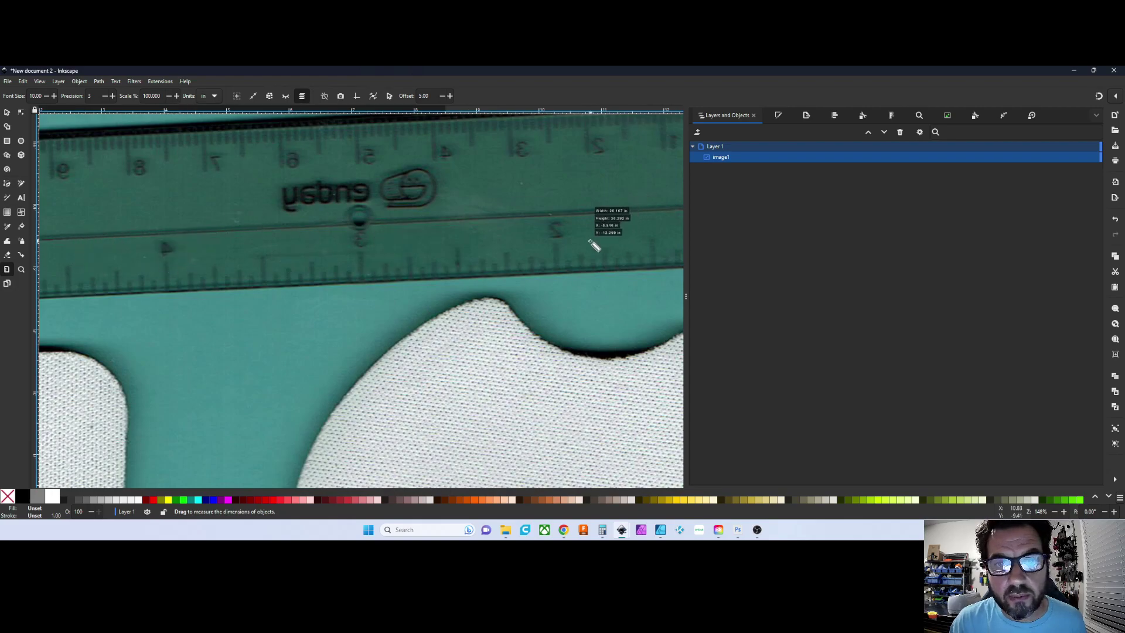
drag(558, 250, 360, 260)
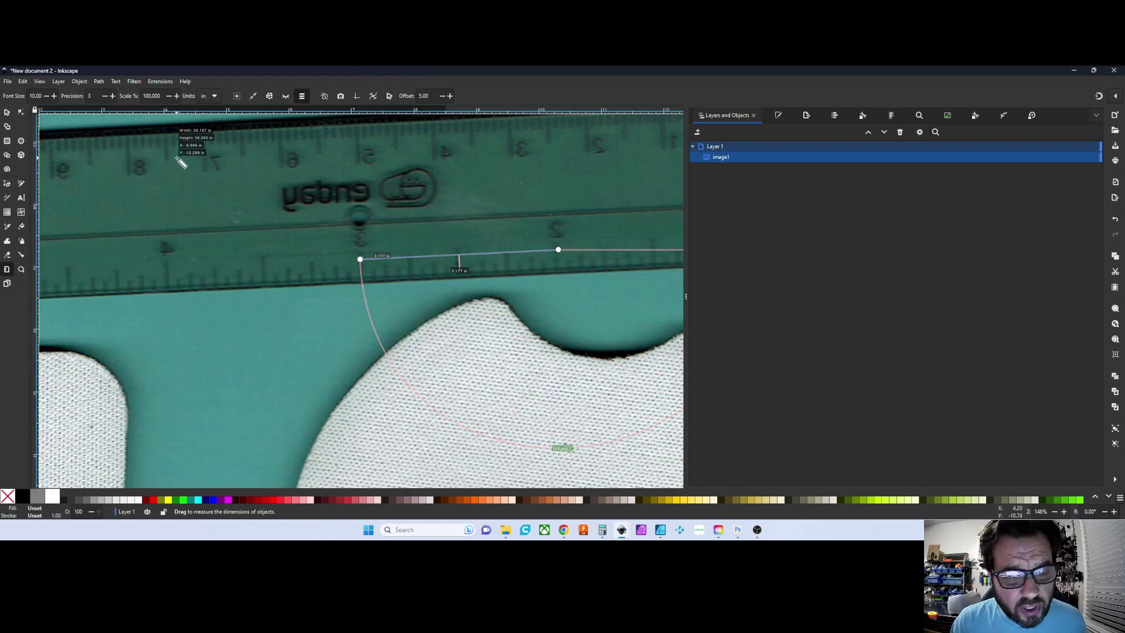
- Open the Scale settings of the Transform command for the scan and enable proportional scaling
click(81, 82)
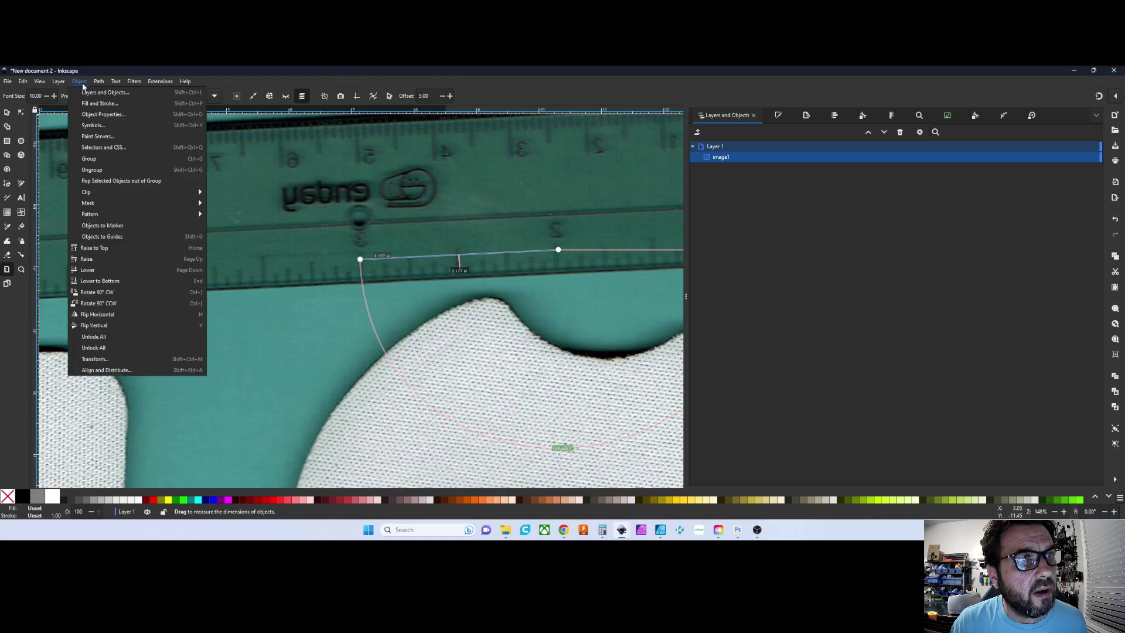
click(104, 362)
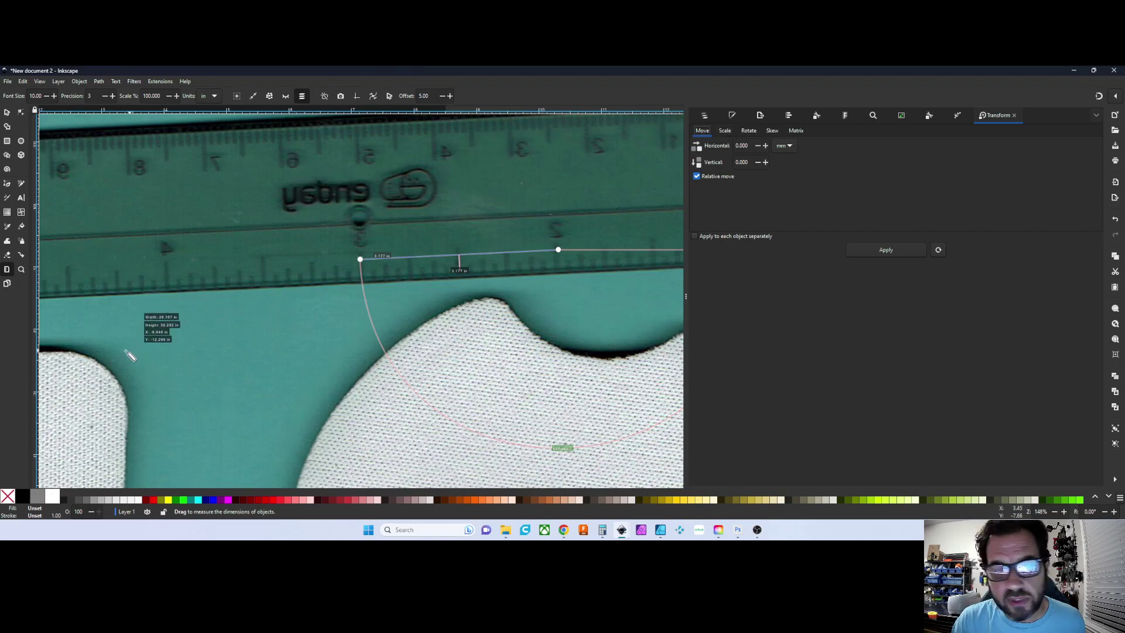
click(725, 131)
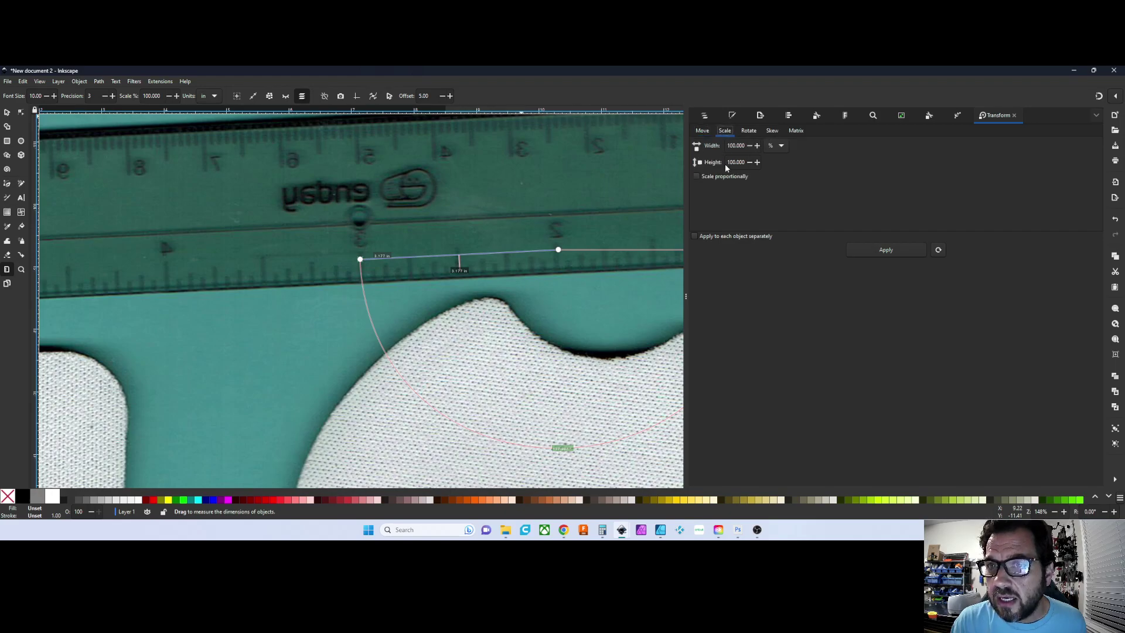
click(697, 177)
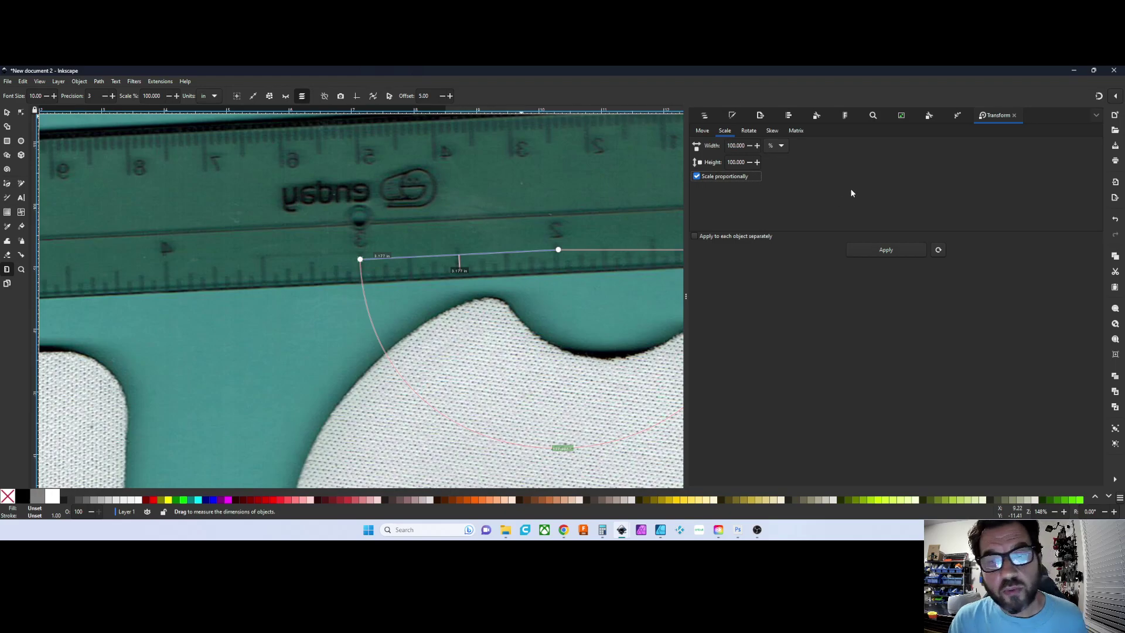
- Switch to Calculator, clear the old result, and divide 1 by the measured ruler span of 3.177
mouse_move(602, 535)
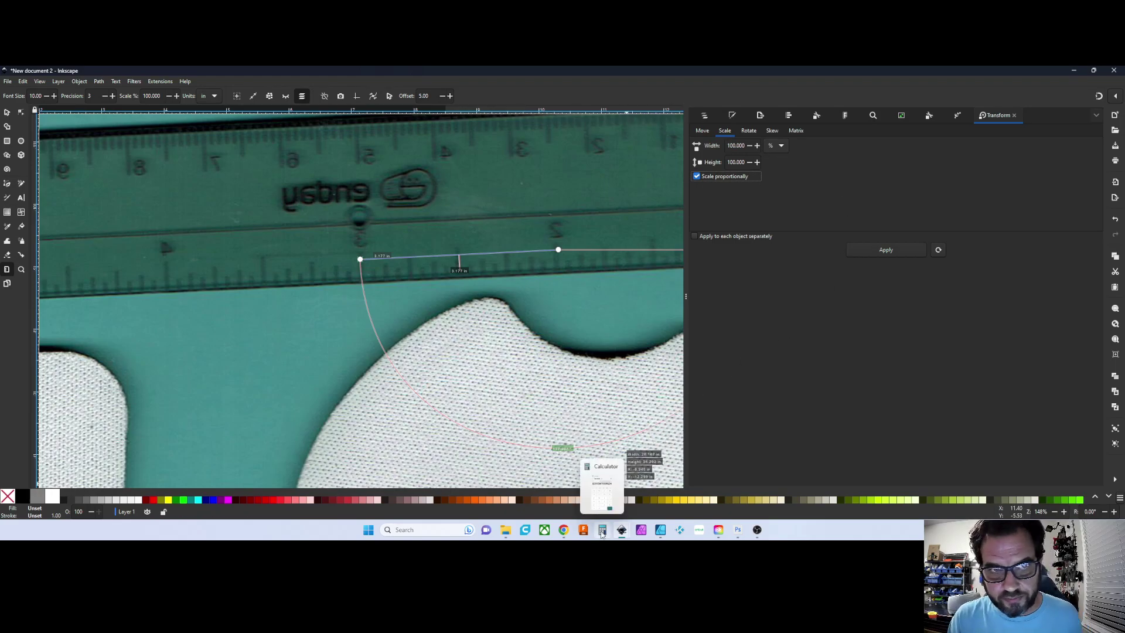
click(602, 530)
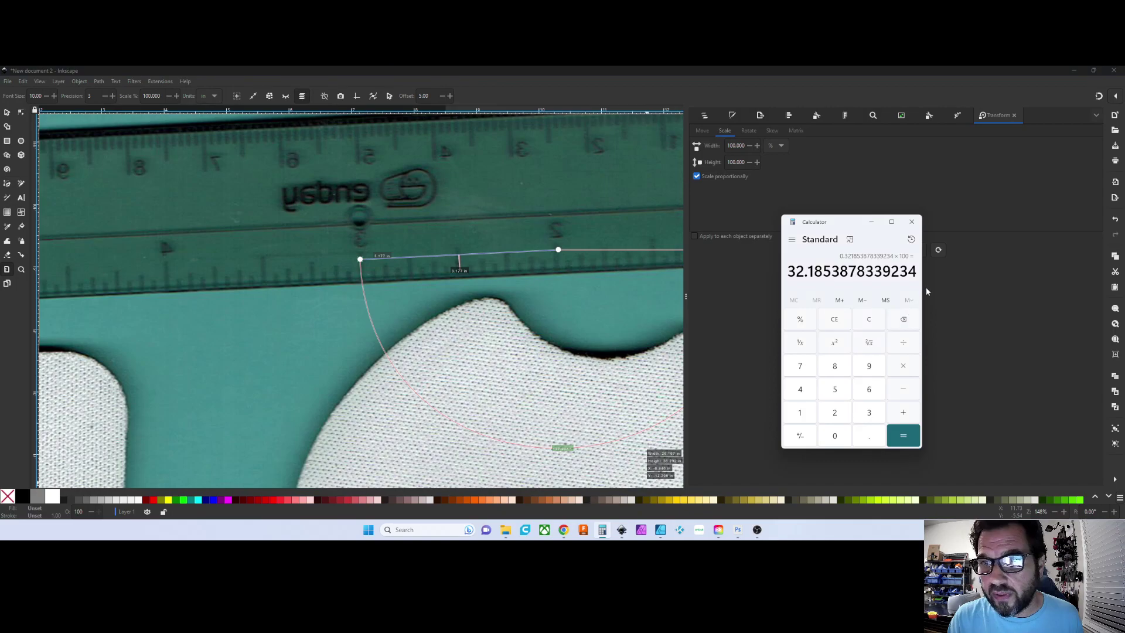
click(879, 323)
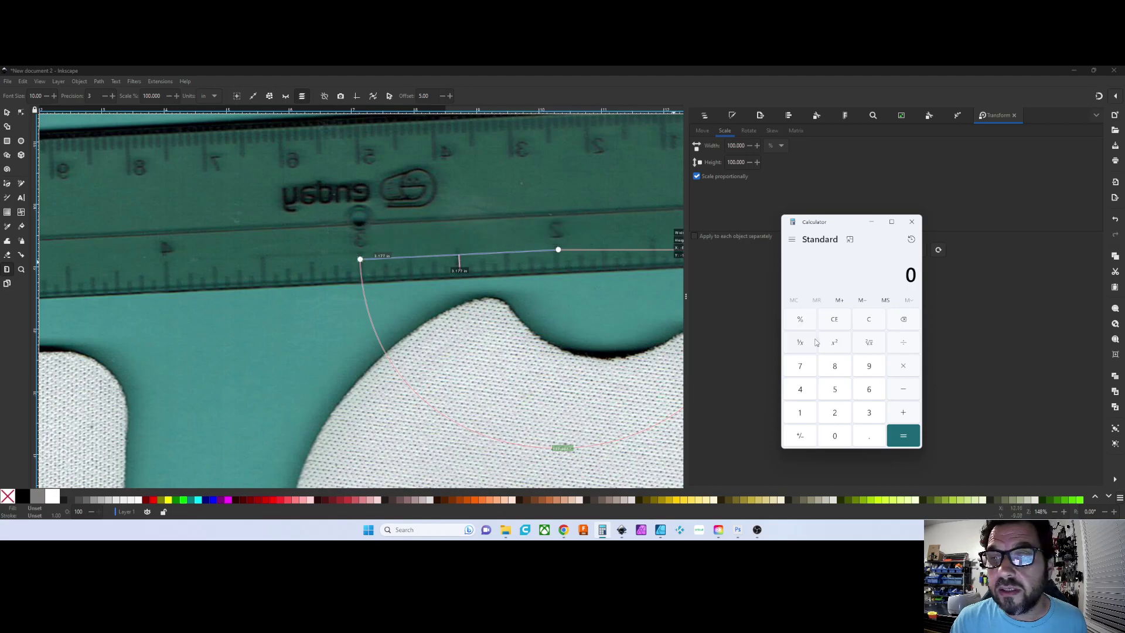
click(800, 412)
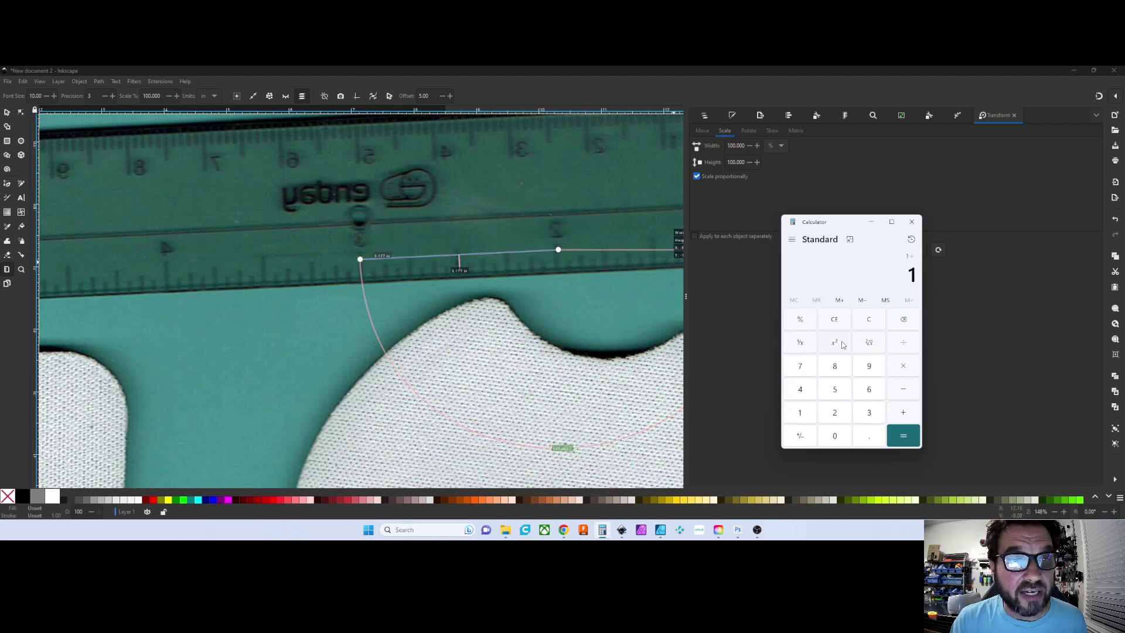
click(869, 412)
click(870, 437)
click(800, 412)
click(800, 367)
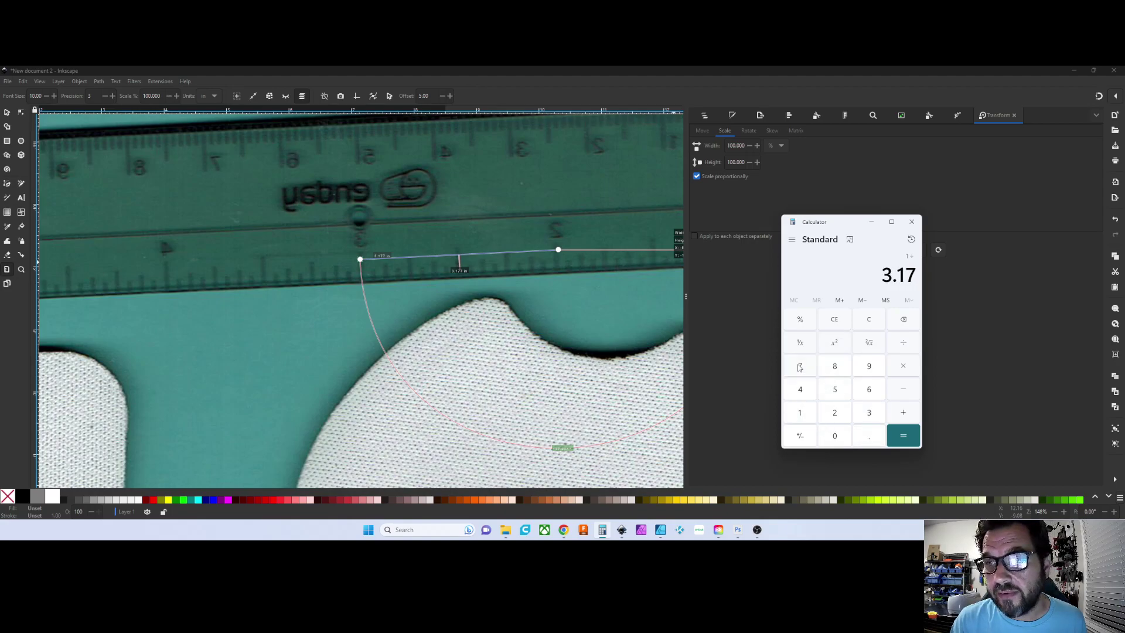
click(800, 366)
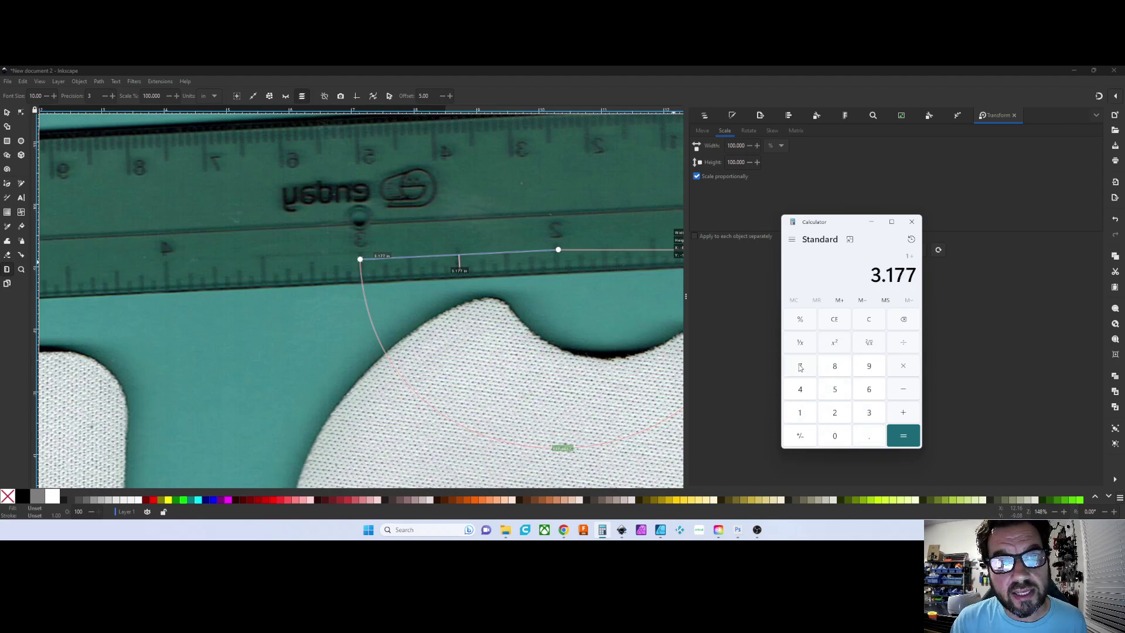
click(905, 438)
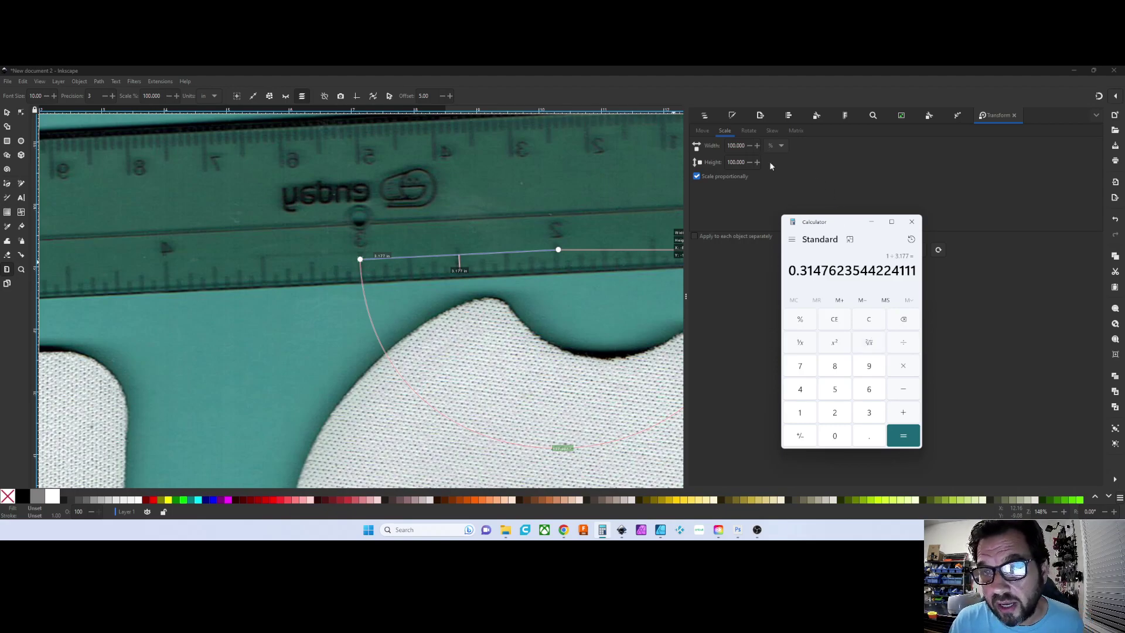
- Multiply the quotient by 100 to get the scale percentage
click(902, 367)
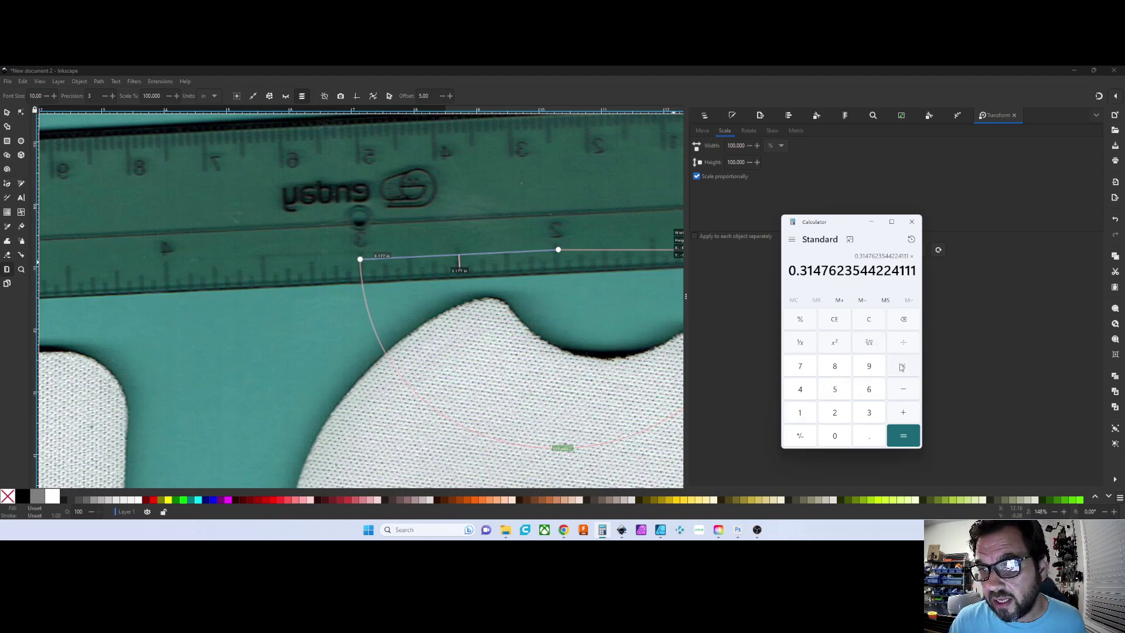
click(809, 414)
click(840, 435)
click(841, 435)
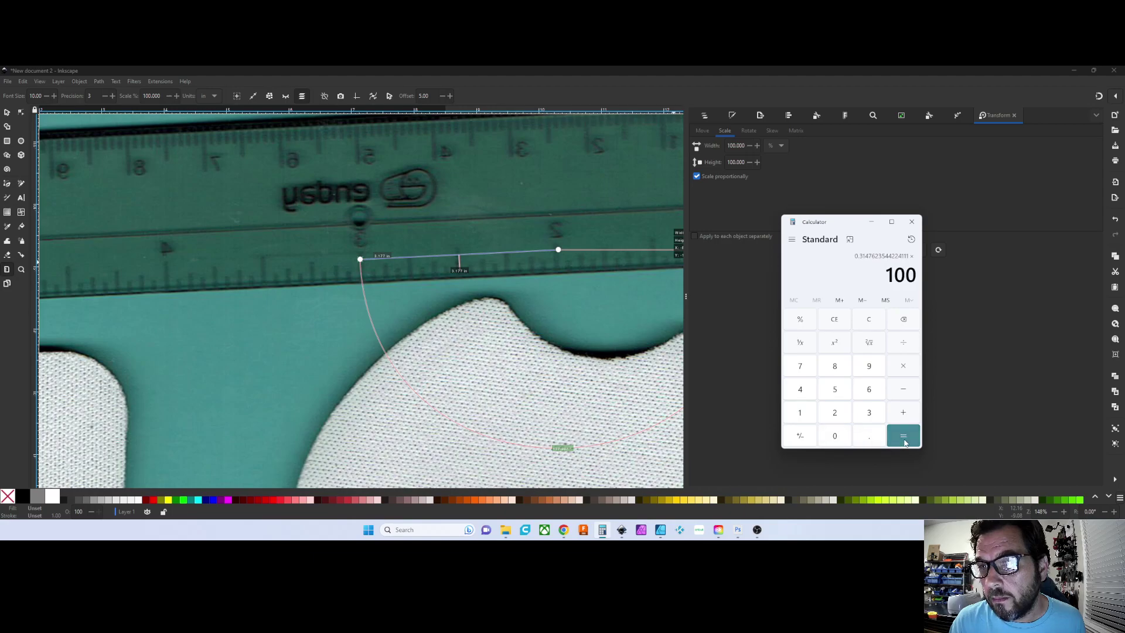
click(903, 435)
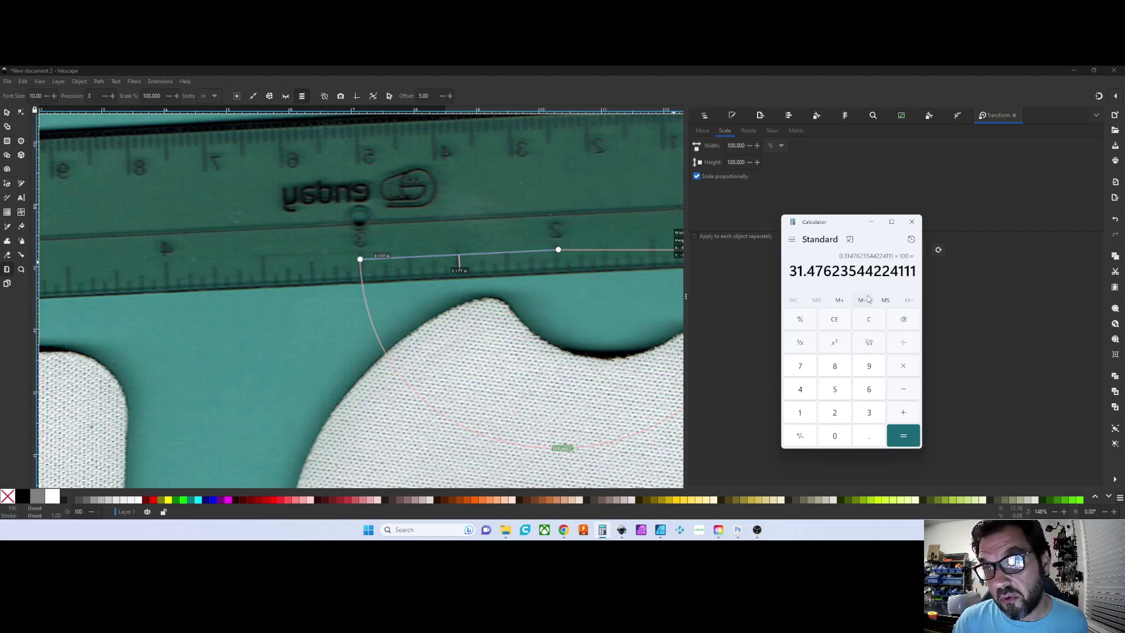
- Close Calculator and scale the scan proportionally in Inkscape to 31.48% of its width
click(912, 221)
click(745, 146)
double_click(740, 145)
text(31.48)
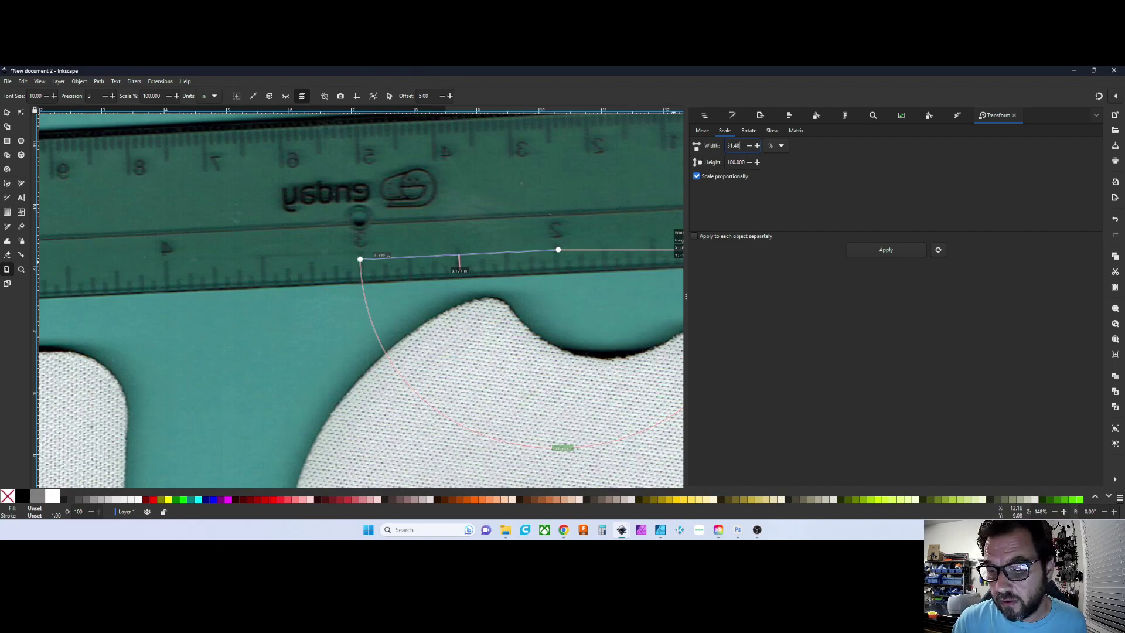
click(876, 250)
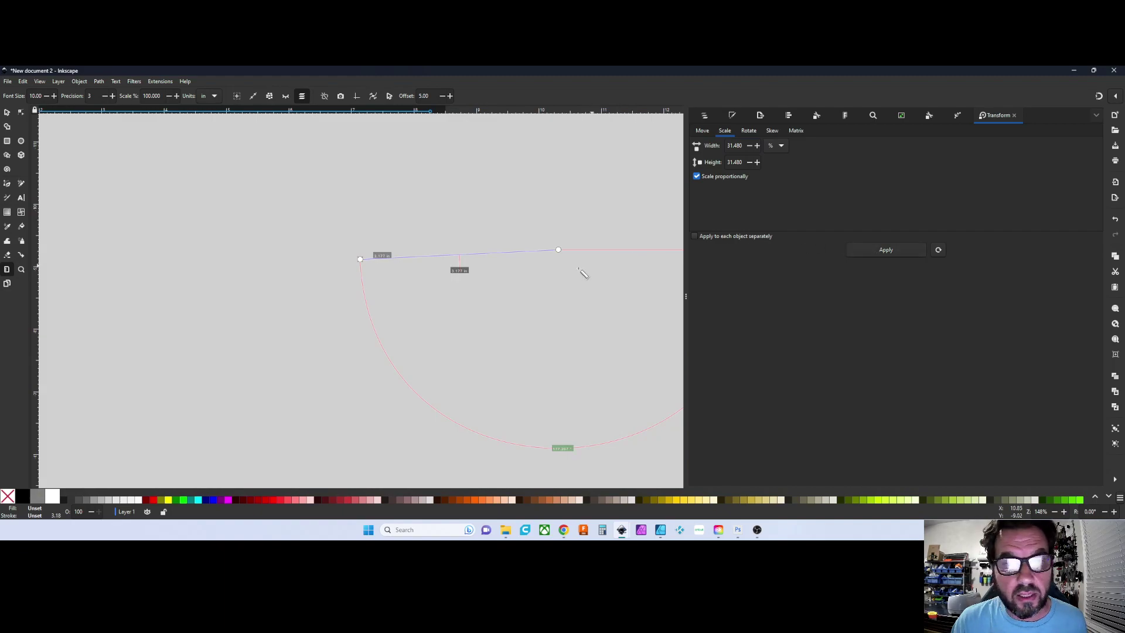
- Measure the one-inch span between the 3 and 4 marks on the rescaled ruler
scroll(537, 285, down, 6)
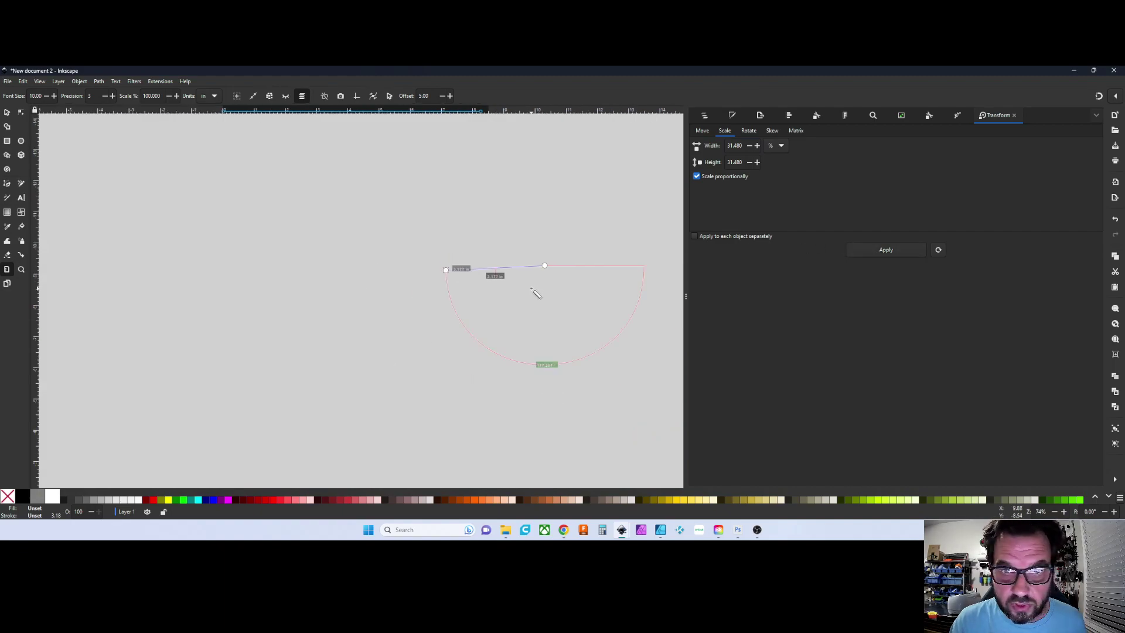
scroll(502, 315, down, 1)
scroll(499, 311, down, 3)
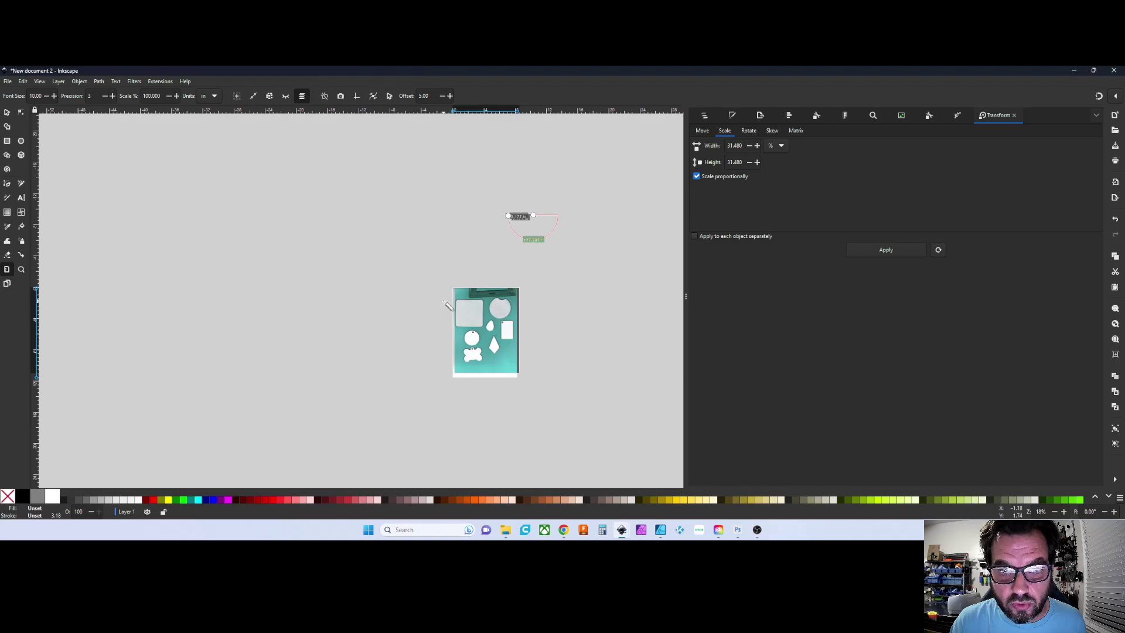
scroll(474, 265, up, 1)
scroll(475, 269, up, 4)
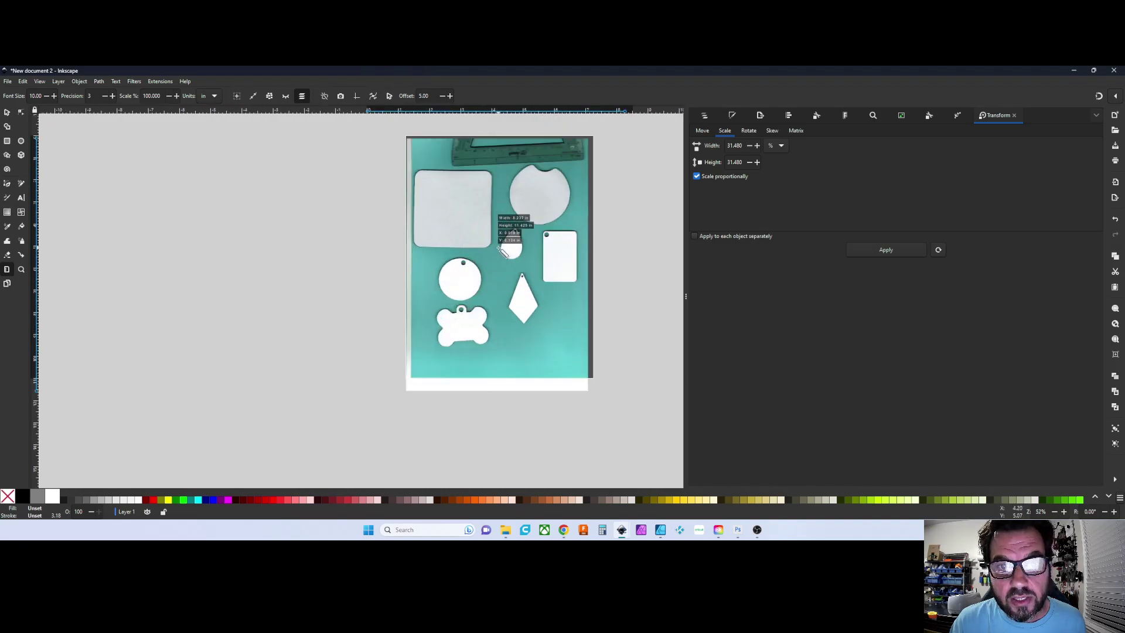
scroll(522, 235, up, 4)
scroll(518, 234, up, 5)
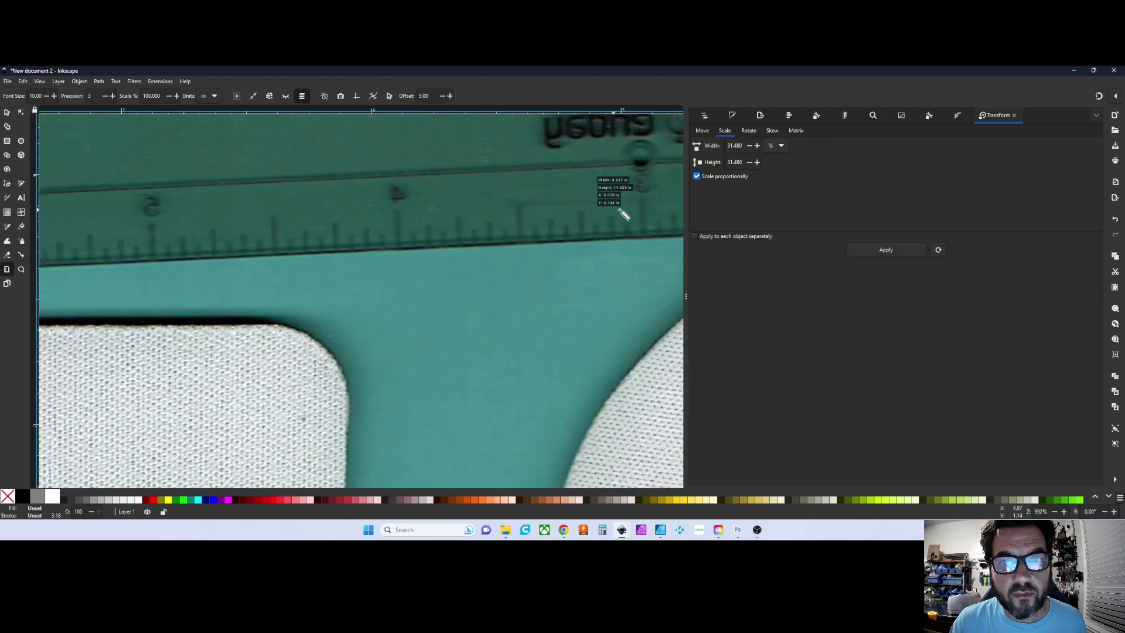
drag(646, 209, 394, 221)
- Measure the width of the white rectangular blank with the corner hole, refining the end point at its edge
scroll(503, 257, down, 3)
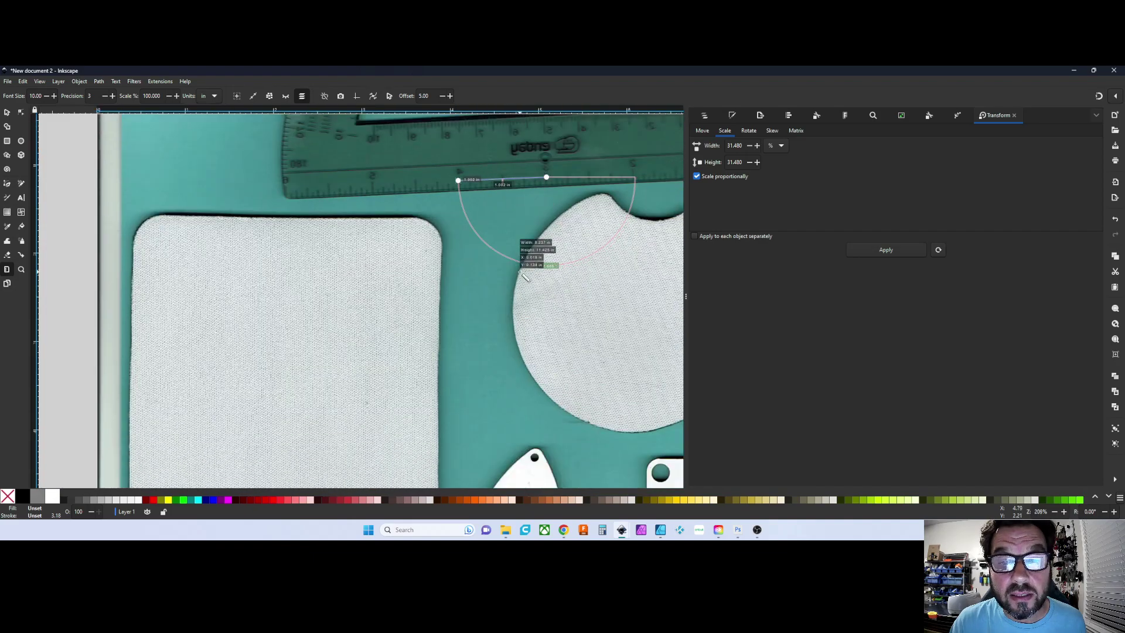
scroll(524, 275, down, 3)
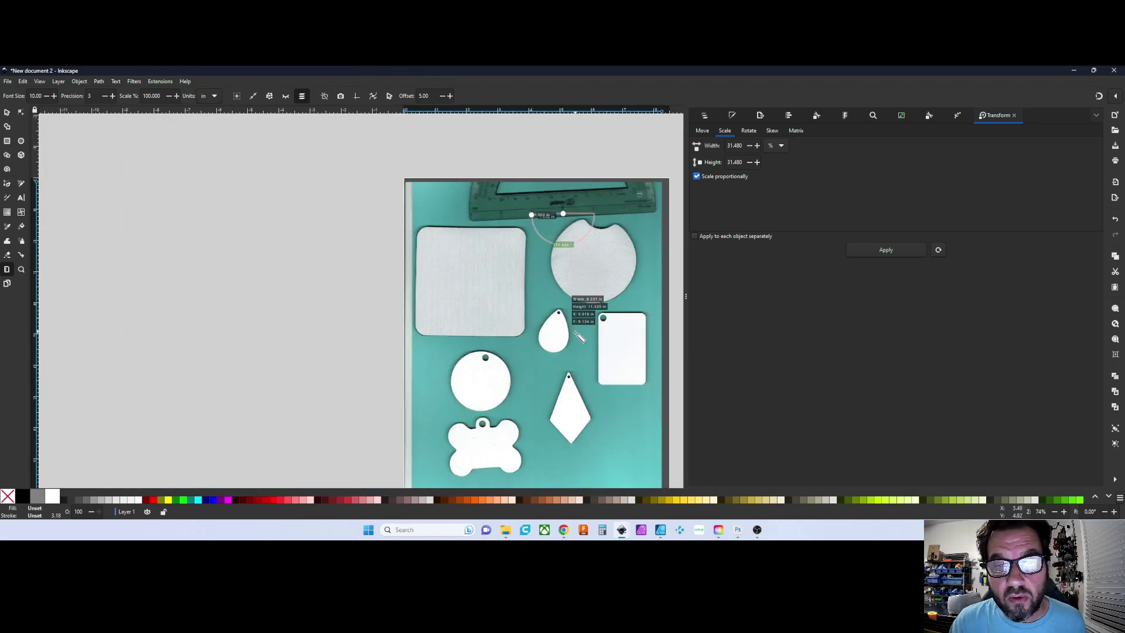
scroll(579, 335, down, 3)
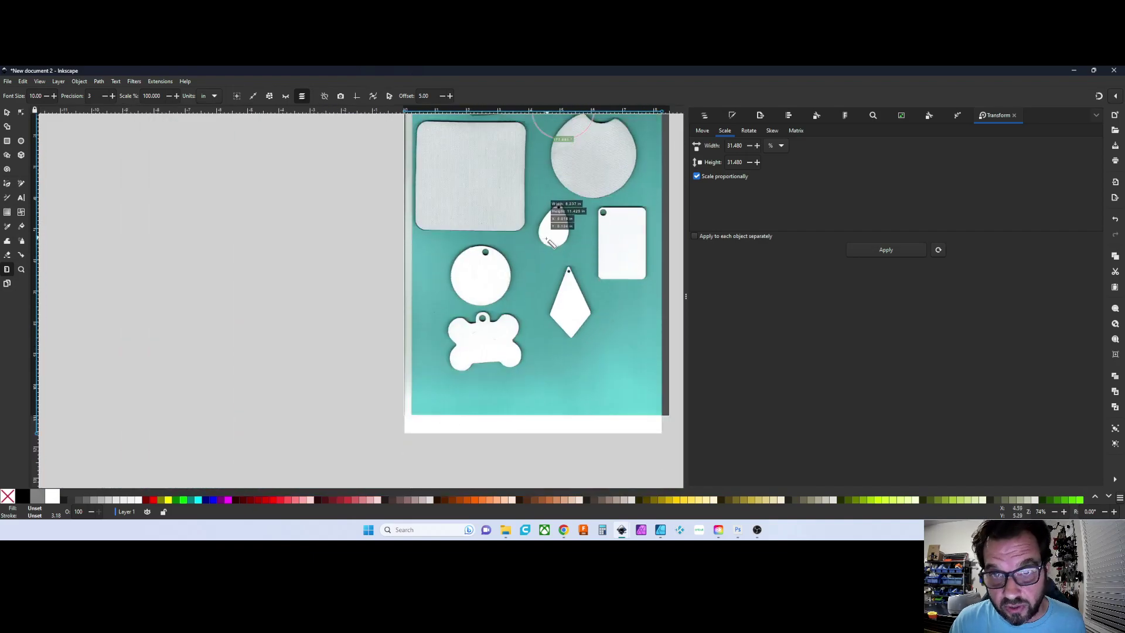
scroll(624, 258, up, 2)
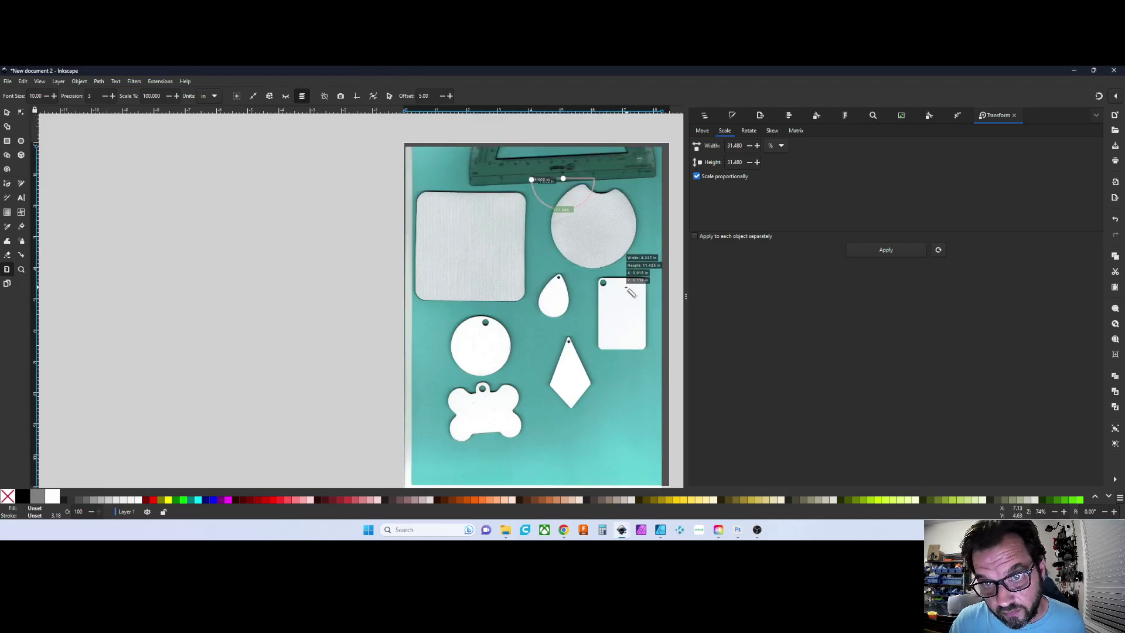
scroll(630, 295, up, 2)
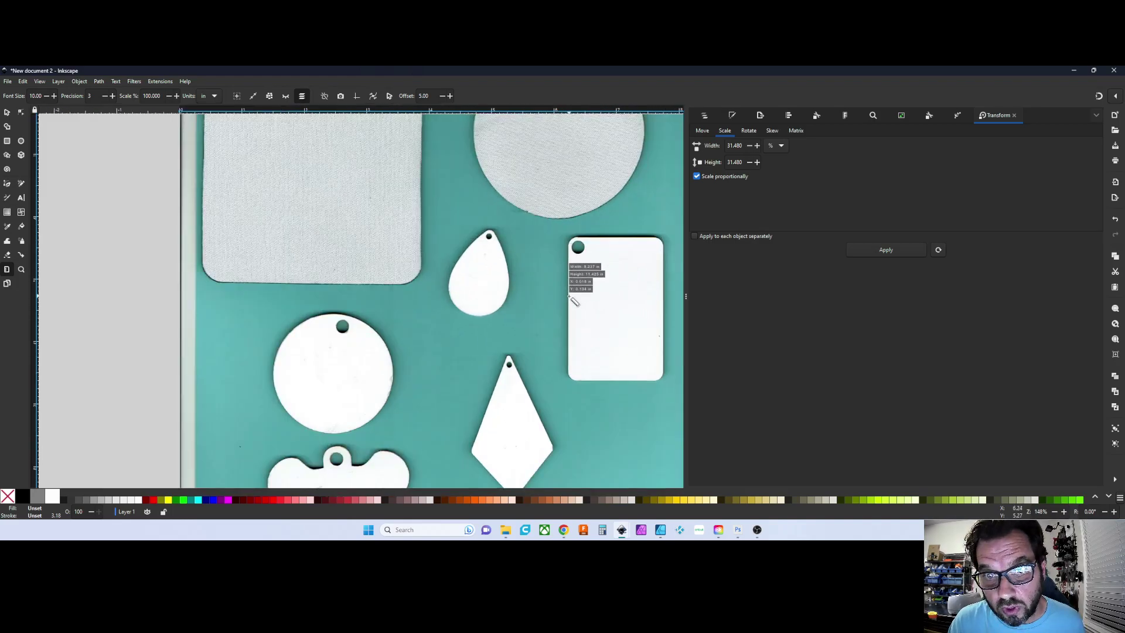
drag(569, 296, 661, 297)
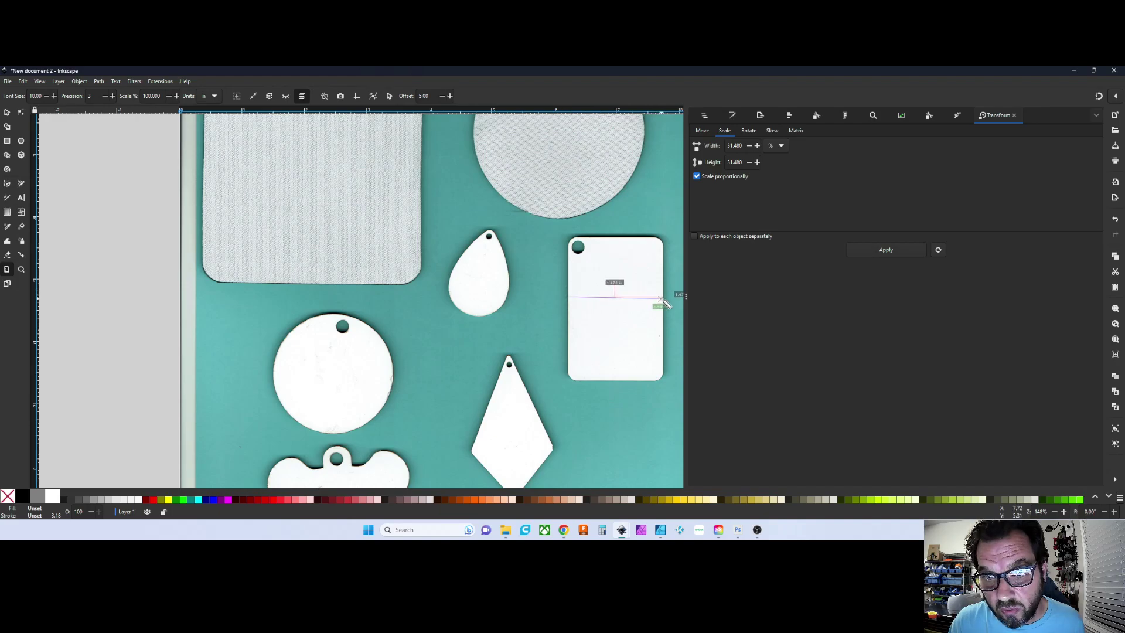
drag(665, 301, 663, 298)
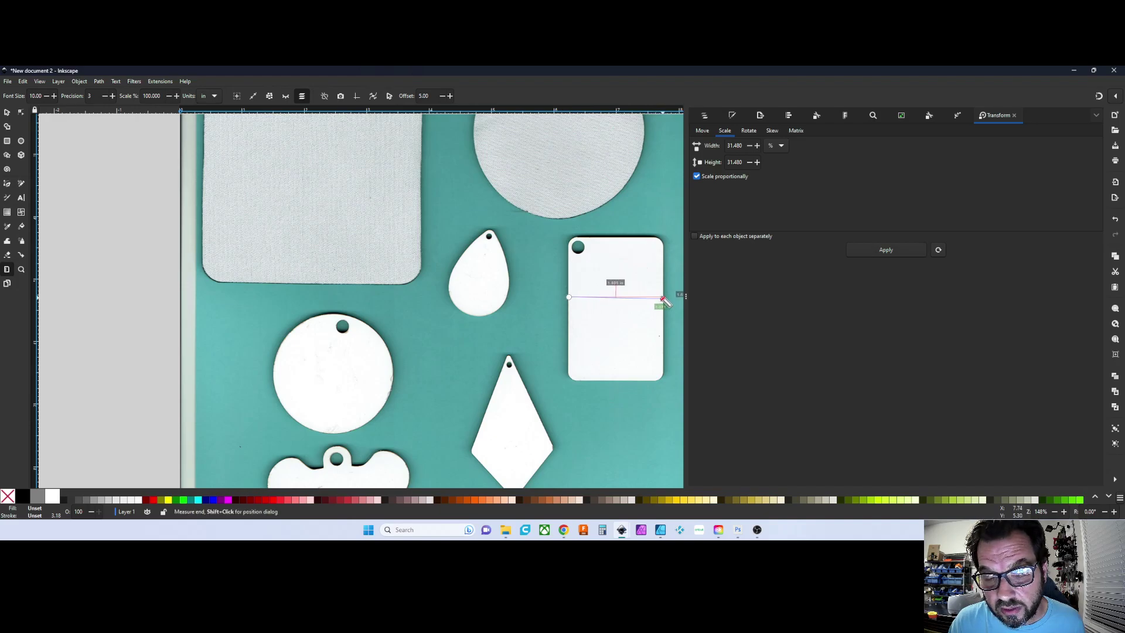
scroll(374, 318, down, 3)
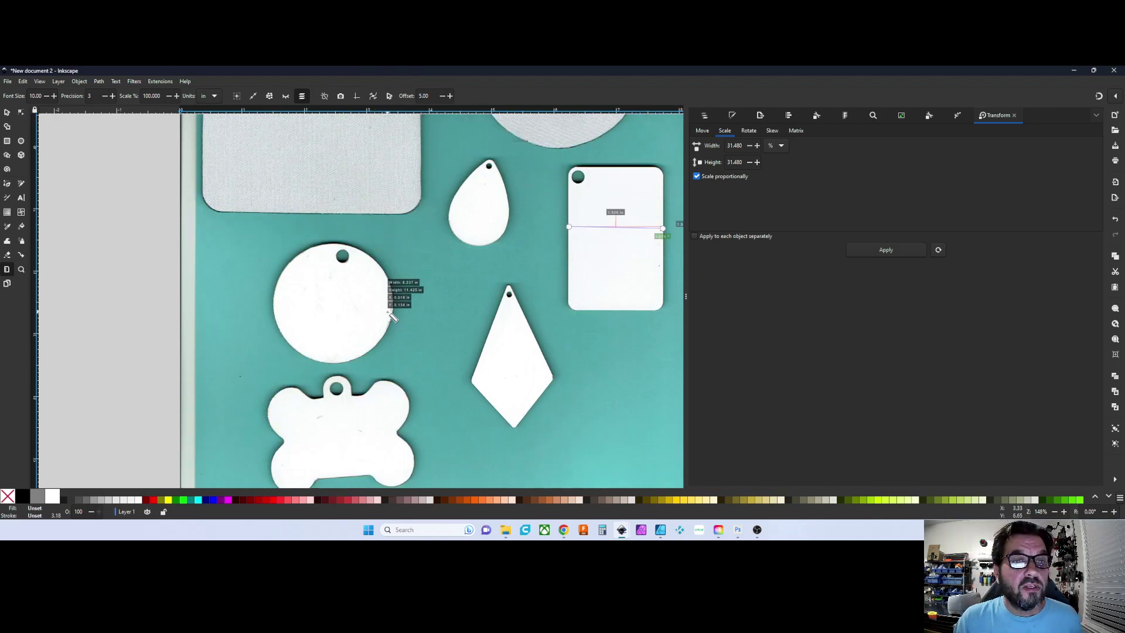
- Draw a perfect circle with a radius of about 0.974 in, starting from the centre of the white round blank
click(8, 111)
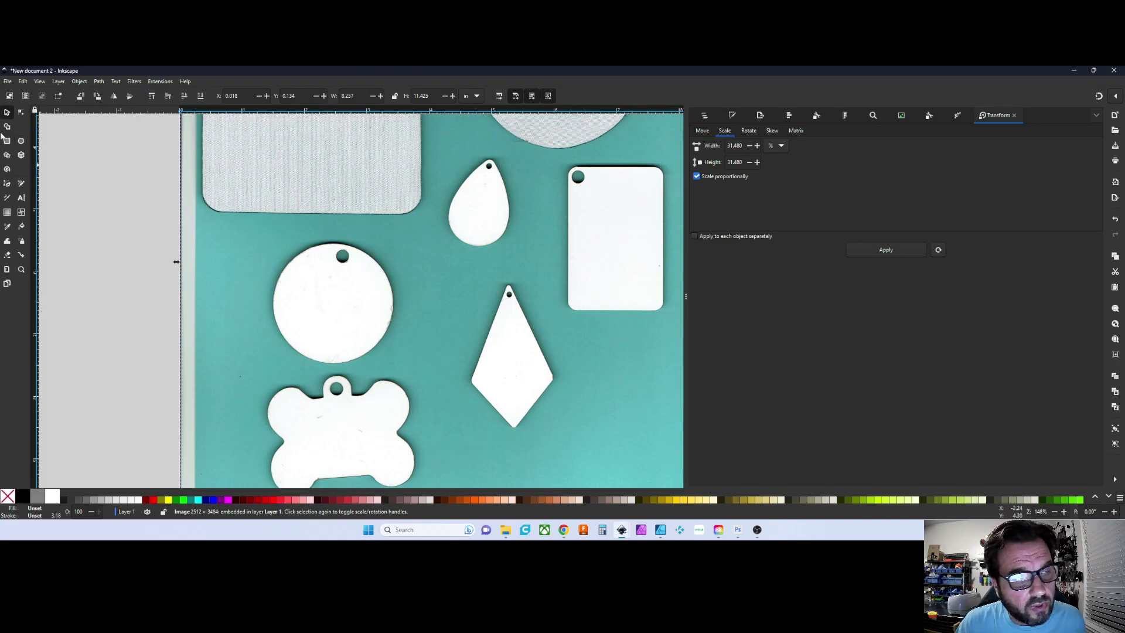
click(22, 141)
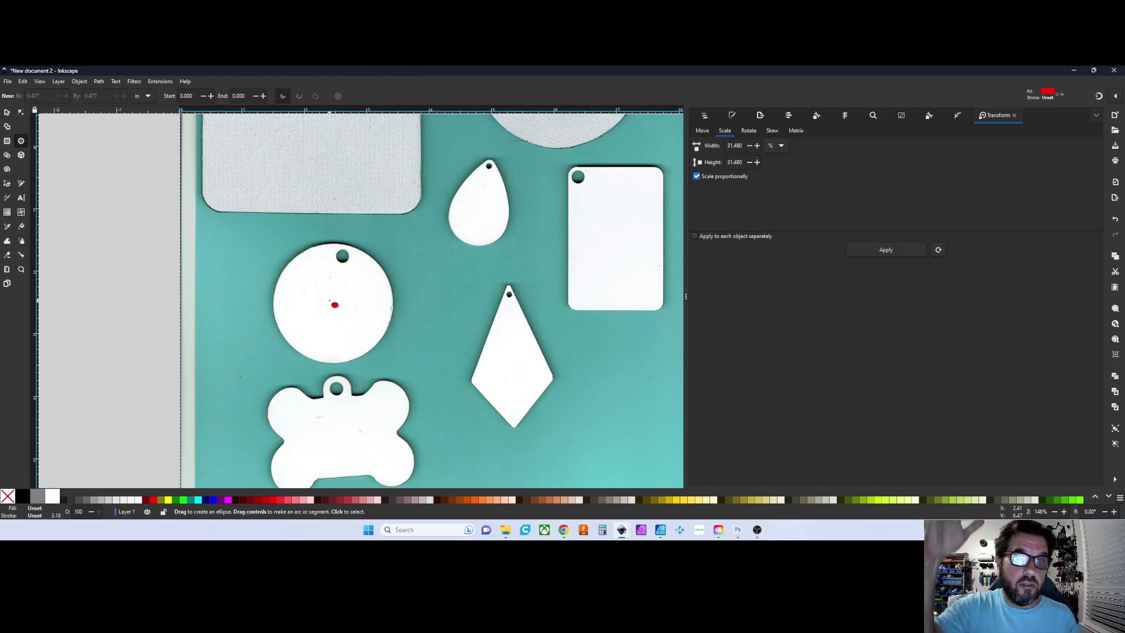
key(ctrl)
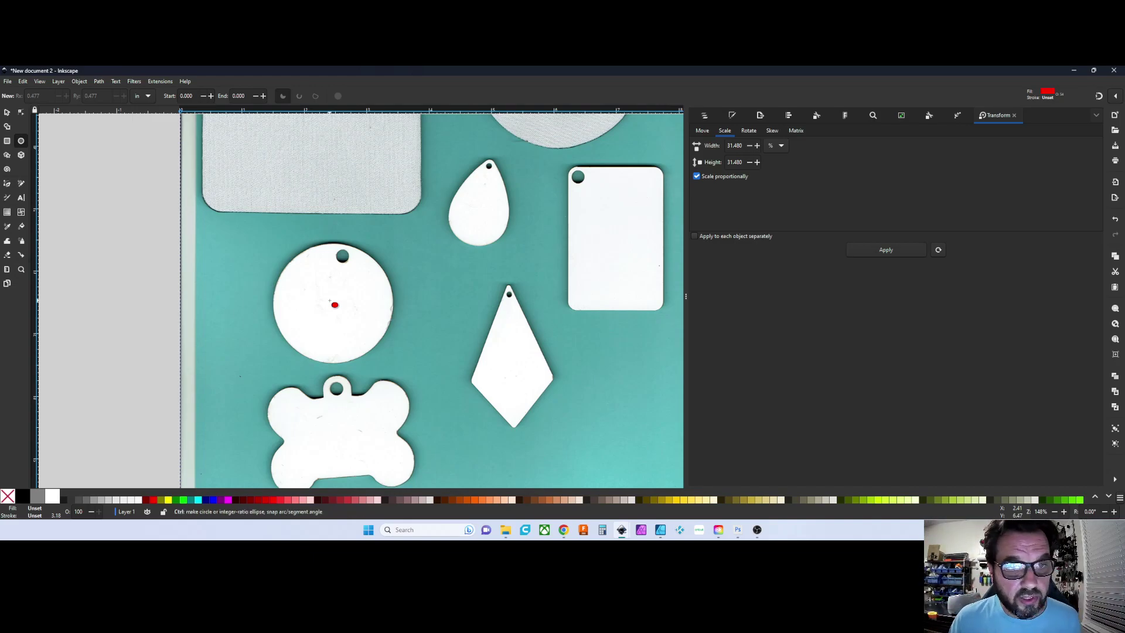
drag(337, 309, 220, 170)
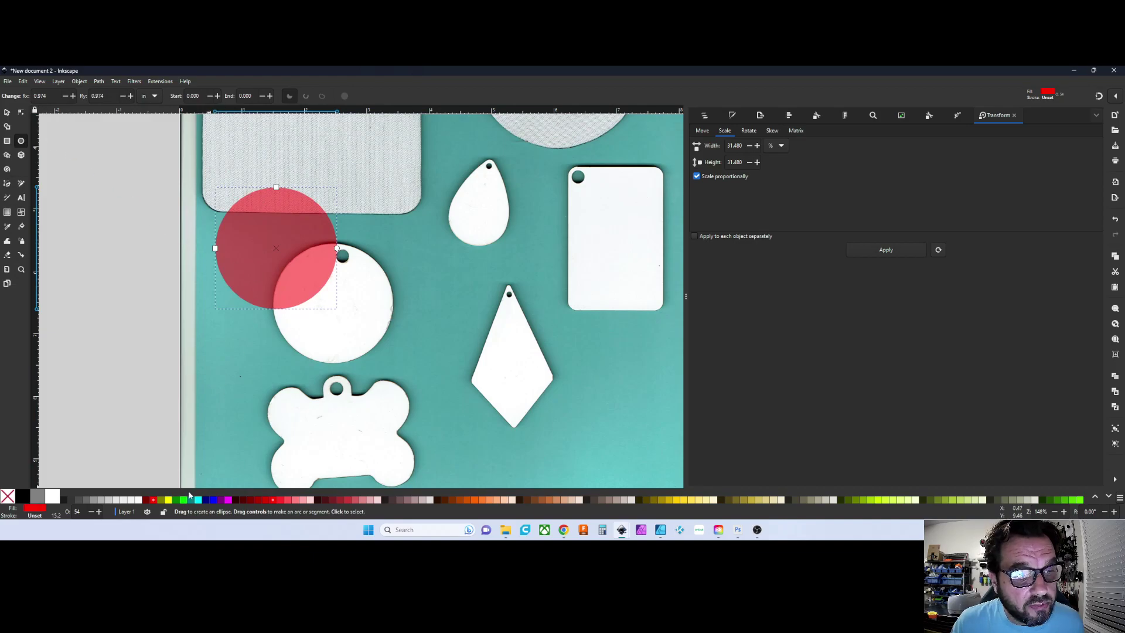
- Open the Fill and Stroke settings for the circle and set its opacity to 100%
click(78, 82)
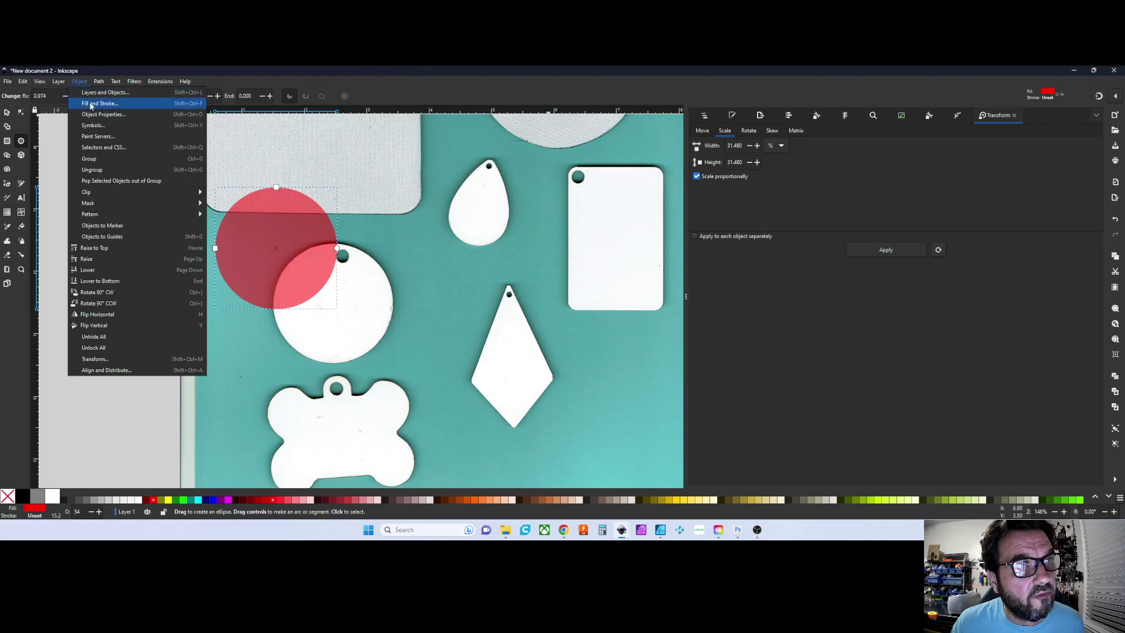
click(81, 81)
click(76, 82)
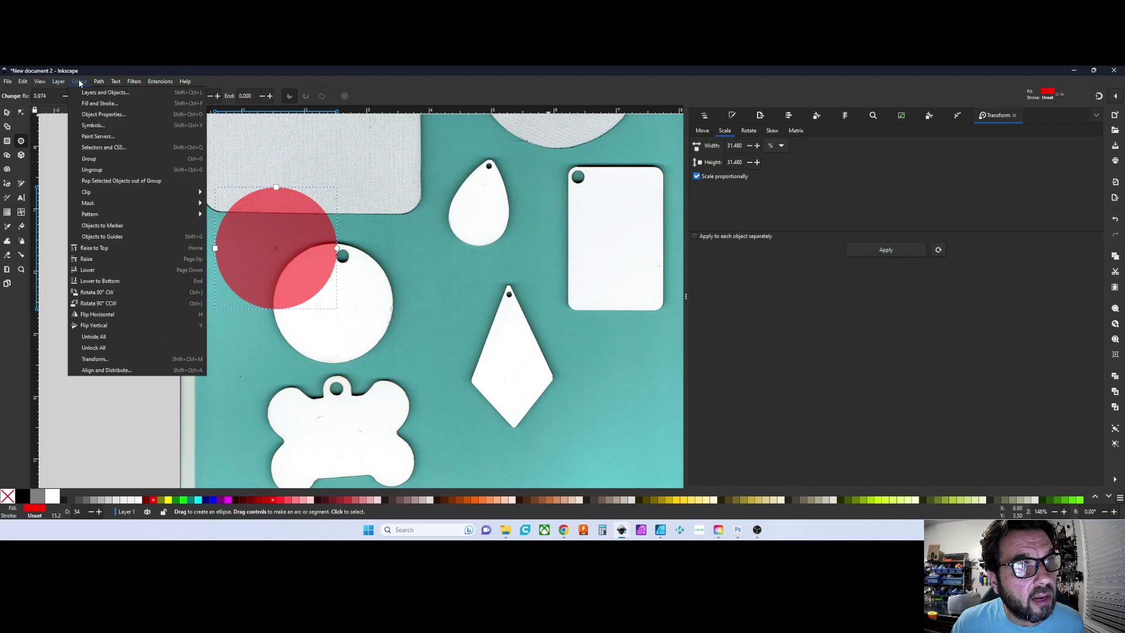
click(92, 103)
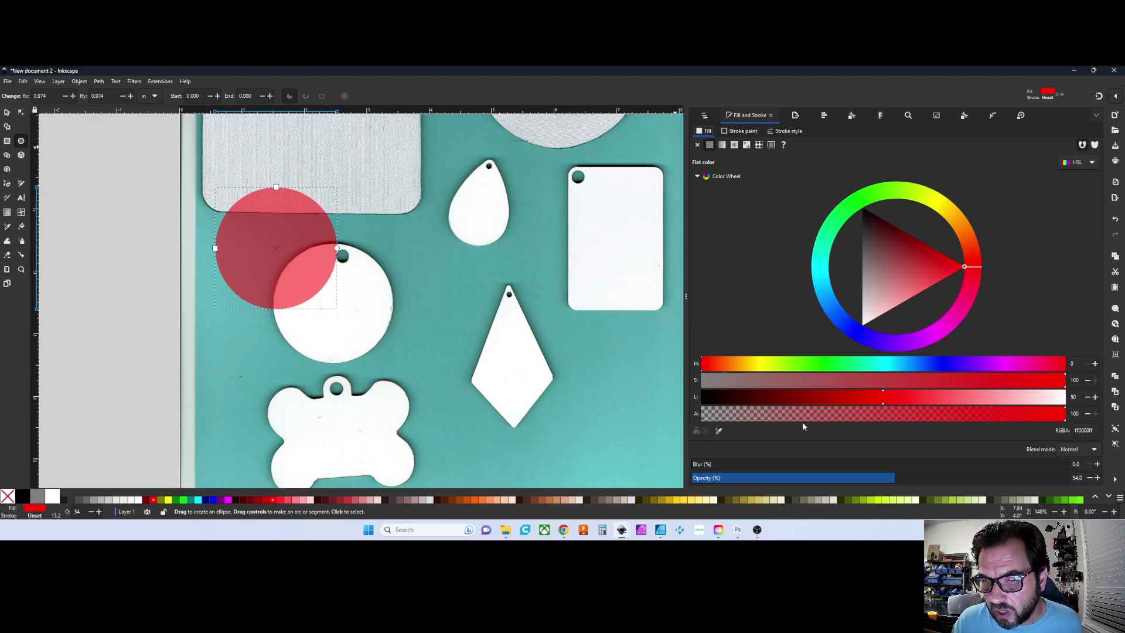
drag(898, 479, 1069, 478)
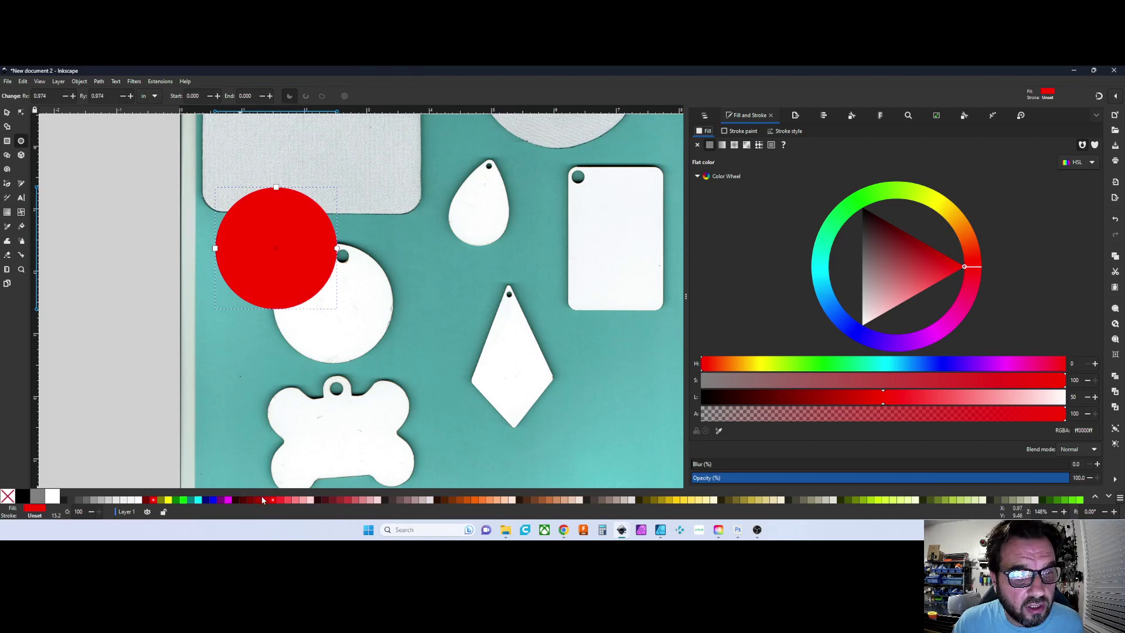
- Try other fill colours on the circle, including dark brown #241C1C, and set the fill back to red
click(385, 500)
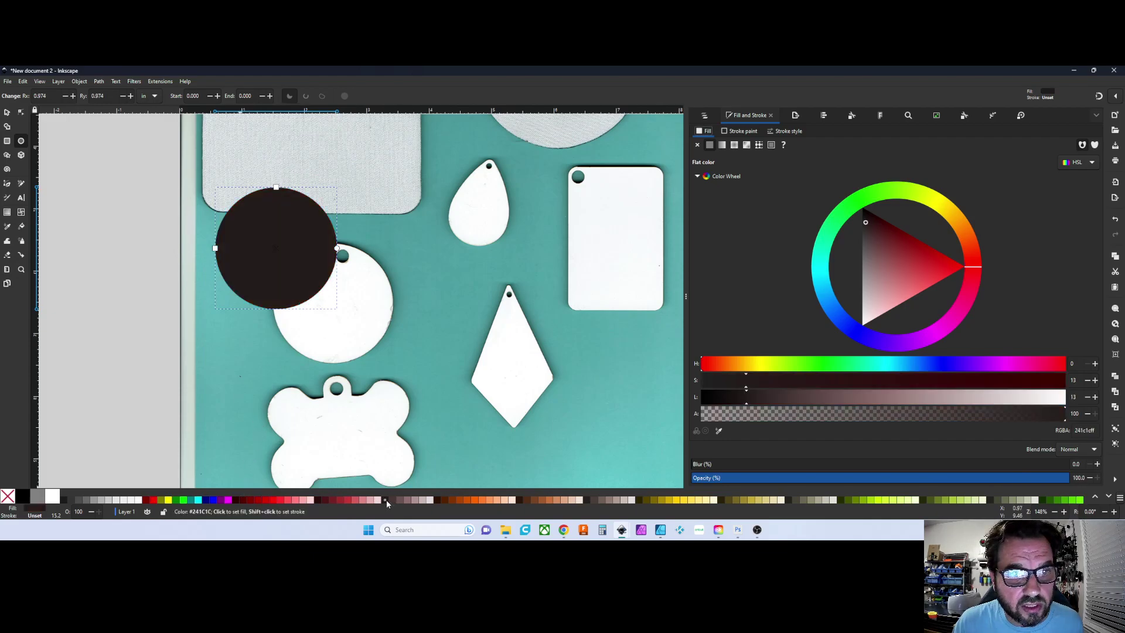
click(452, 500)
click(155, 499)
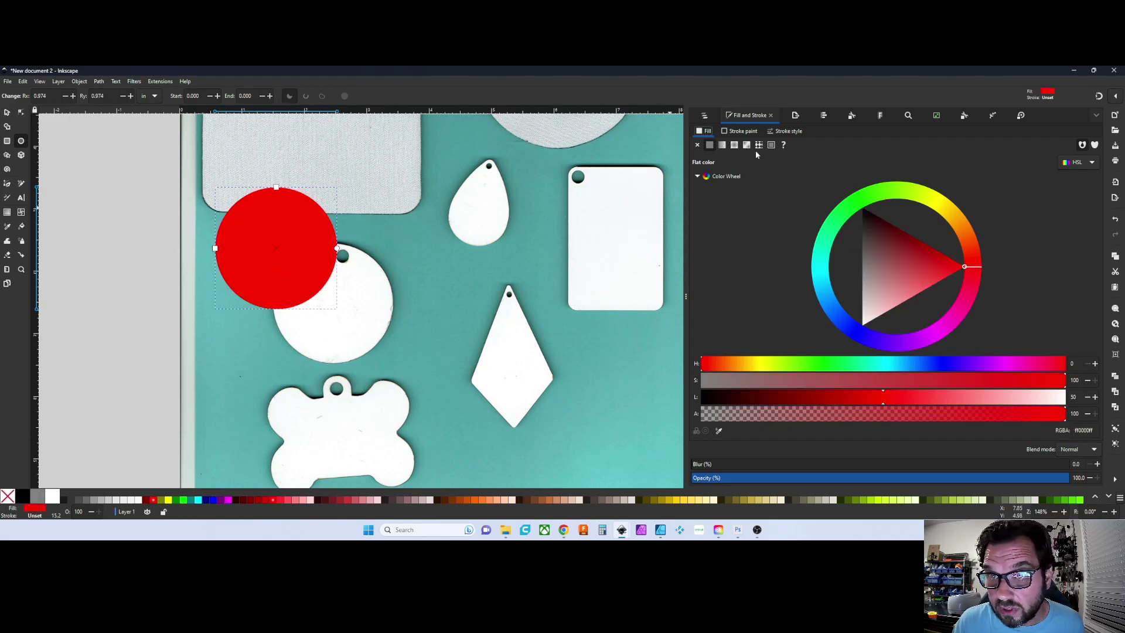
- Lower the red circle's opacity to about 53% so the scan shows through it
click(76, 82)
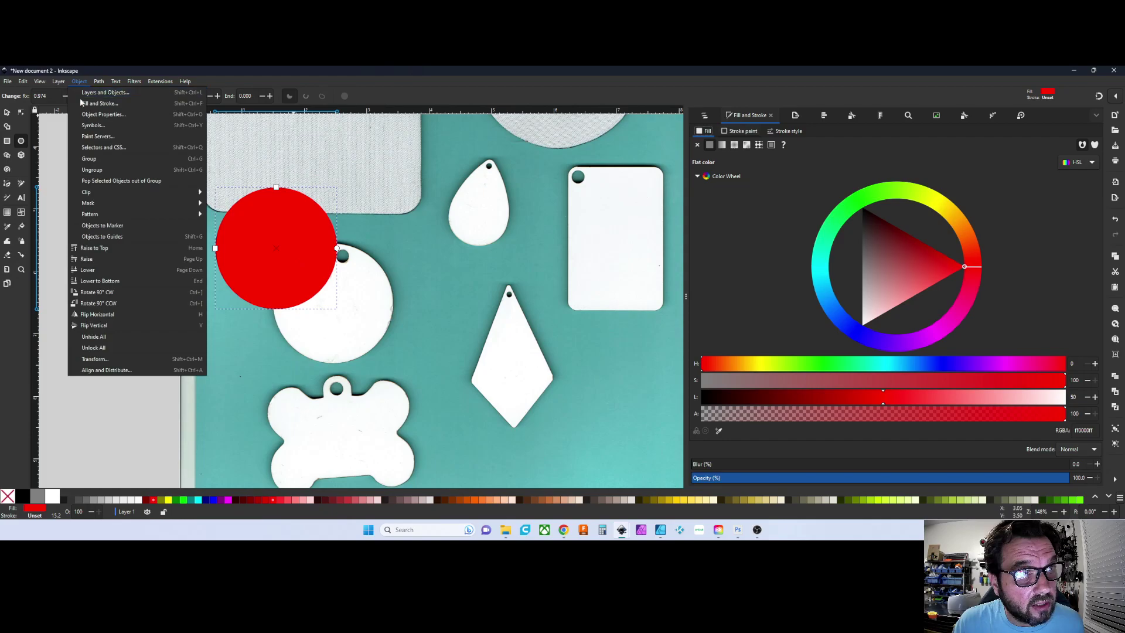
key(Escape)
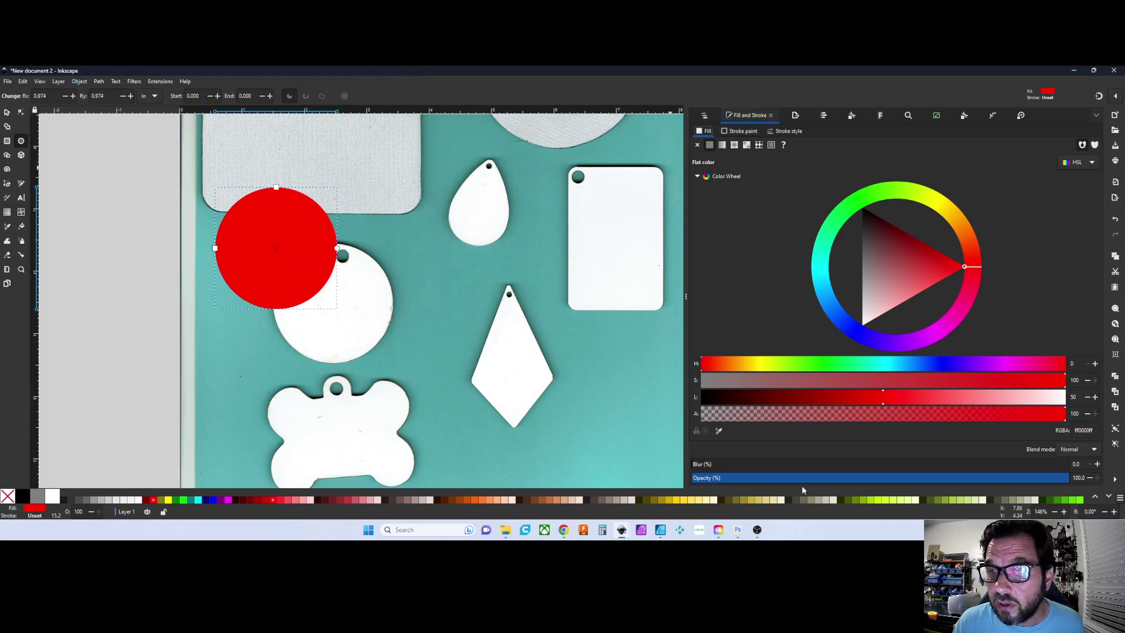
click(1050, 477)
drag(1050, 477, 891, 478)
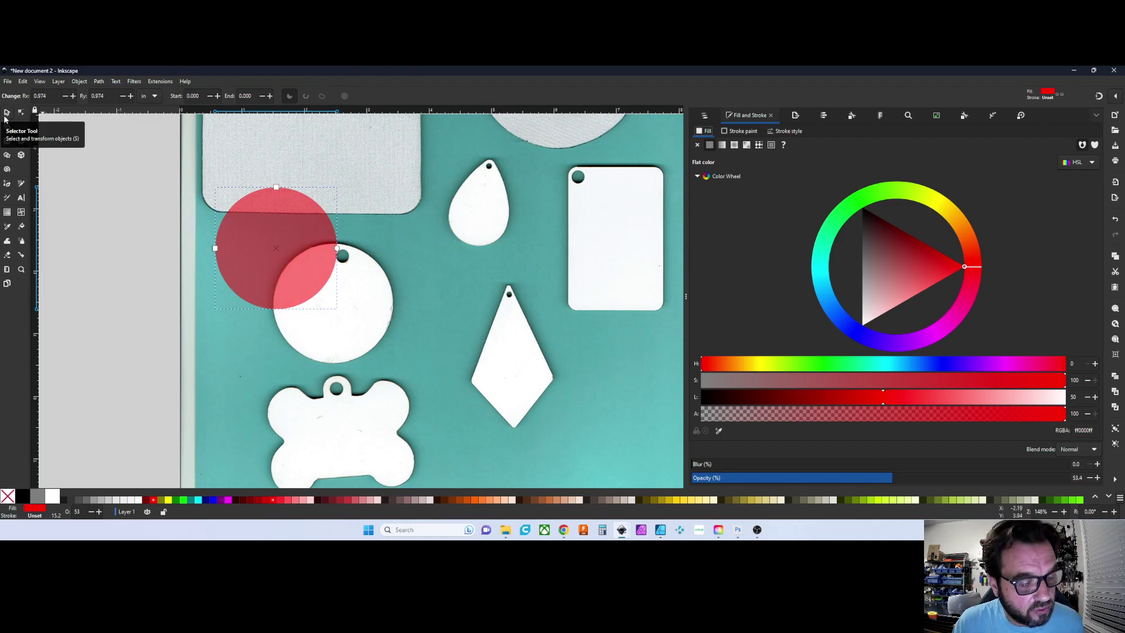
- Move the red circle onto the white round blank and resize it to the blank's edges, about 1.928 by 1.903 in
click(6, 115)
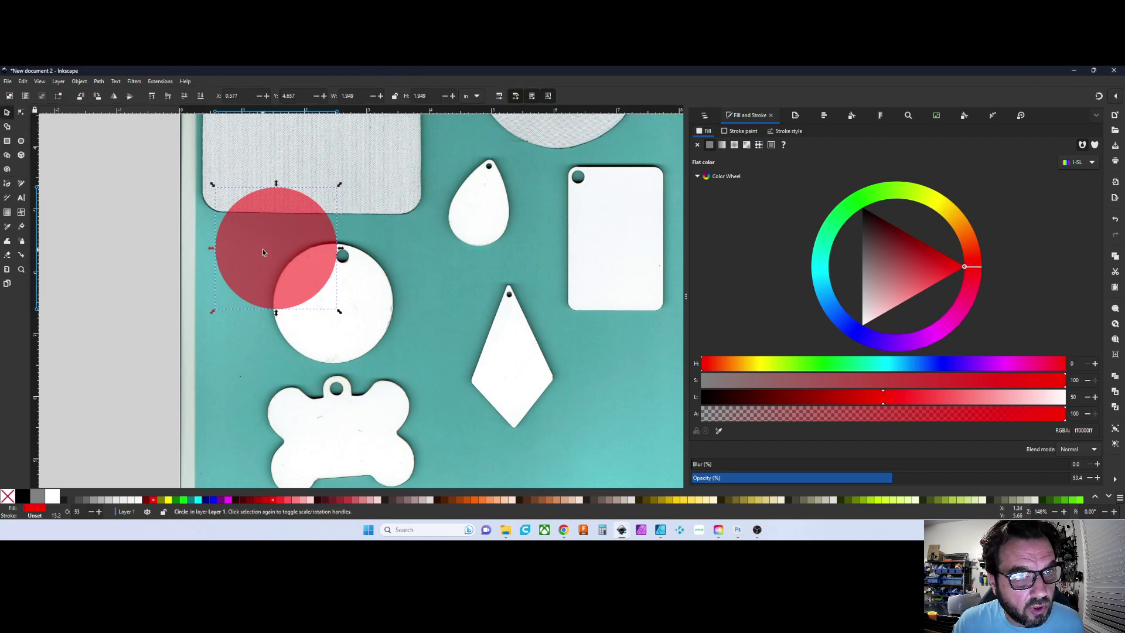
drag(276, 252, 330, 305)
scroll(325, 300, up, 2)
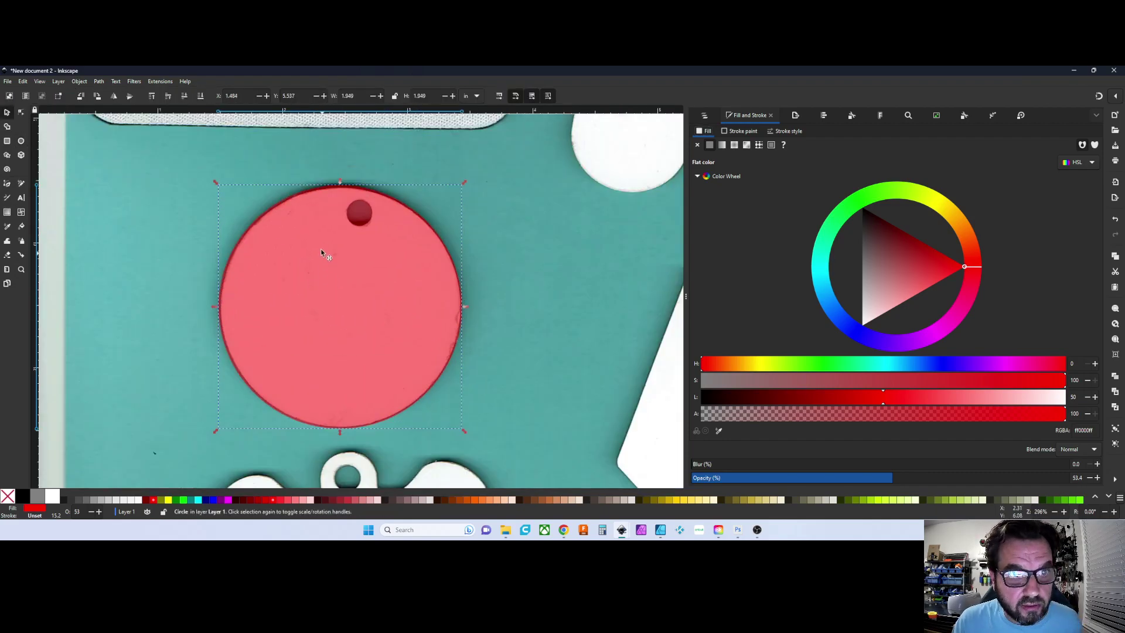
mouse_move(343, 185)
mouse_down()
mouse_move(344, 196)
mouse_move(338, 188)
mouse_up()
drag(205, 305, 219, 307)
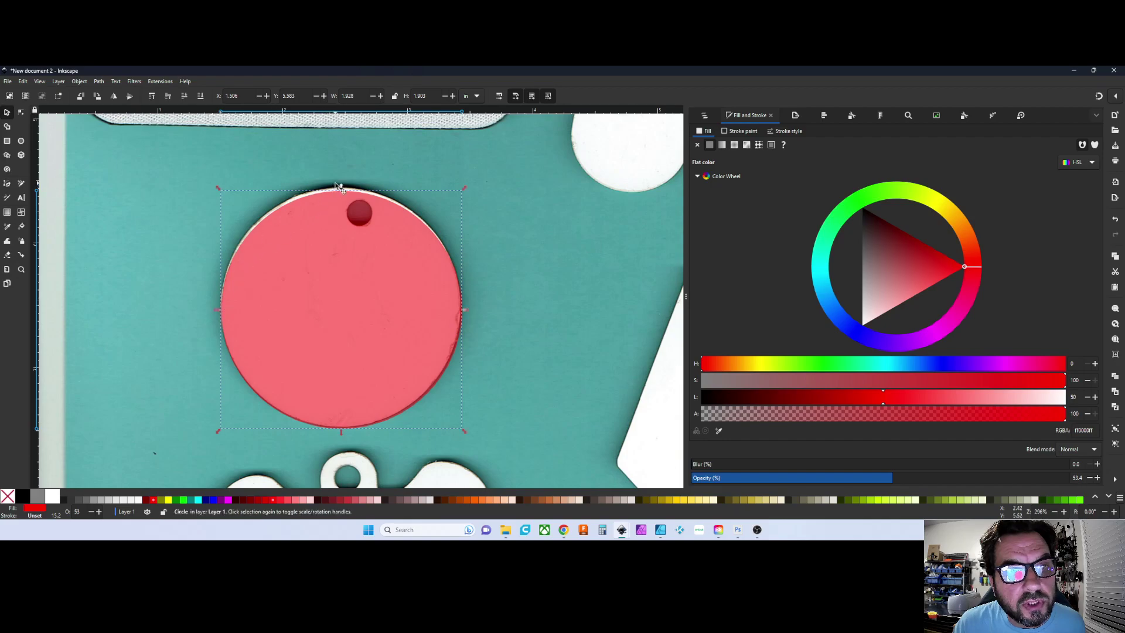
drag(338, 185, 340, 189)
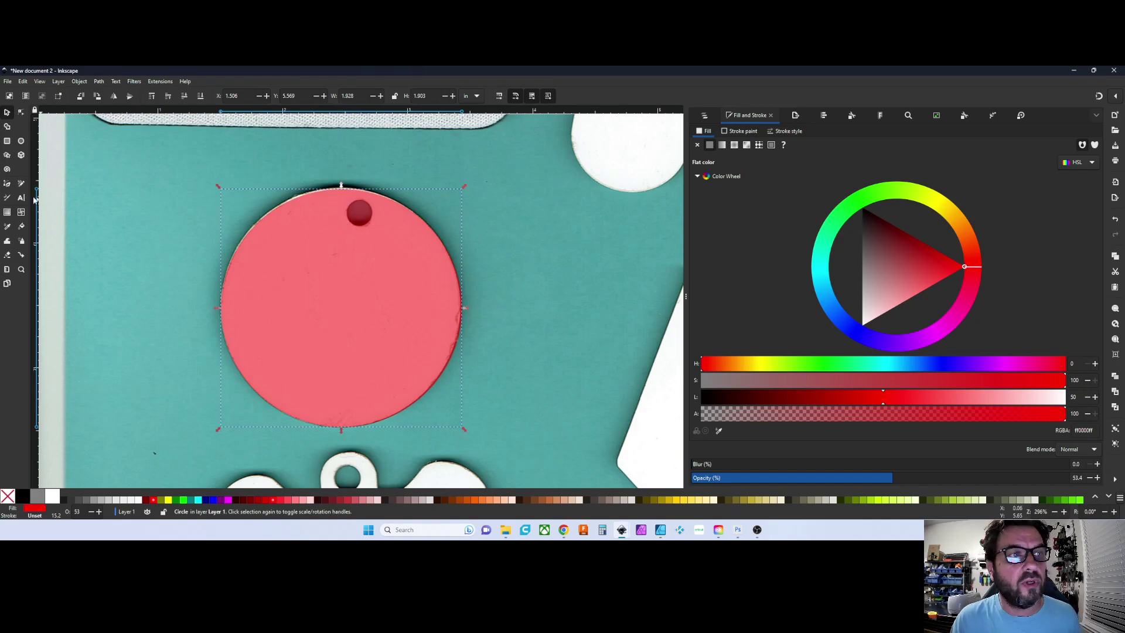
- Try a small blue circle of about 0.095 in radius near the round blank's hole, and delete it
click(21, 141)
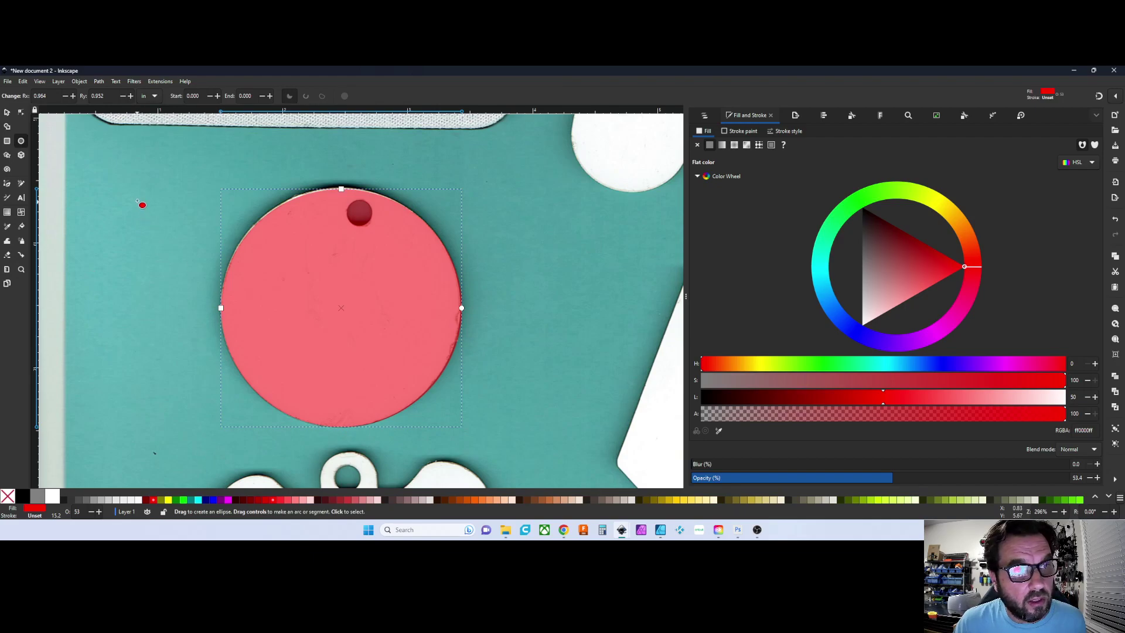
drag(137, 200, 160, 225)
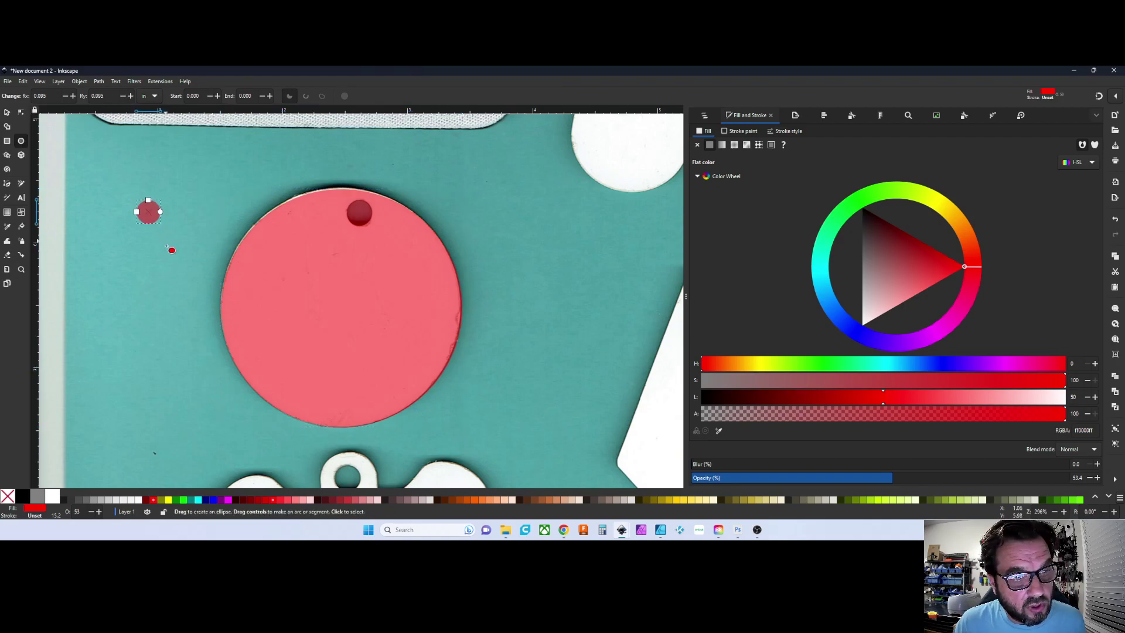
click(212, 500)
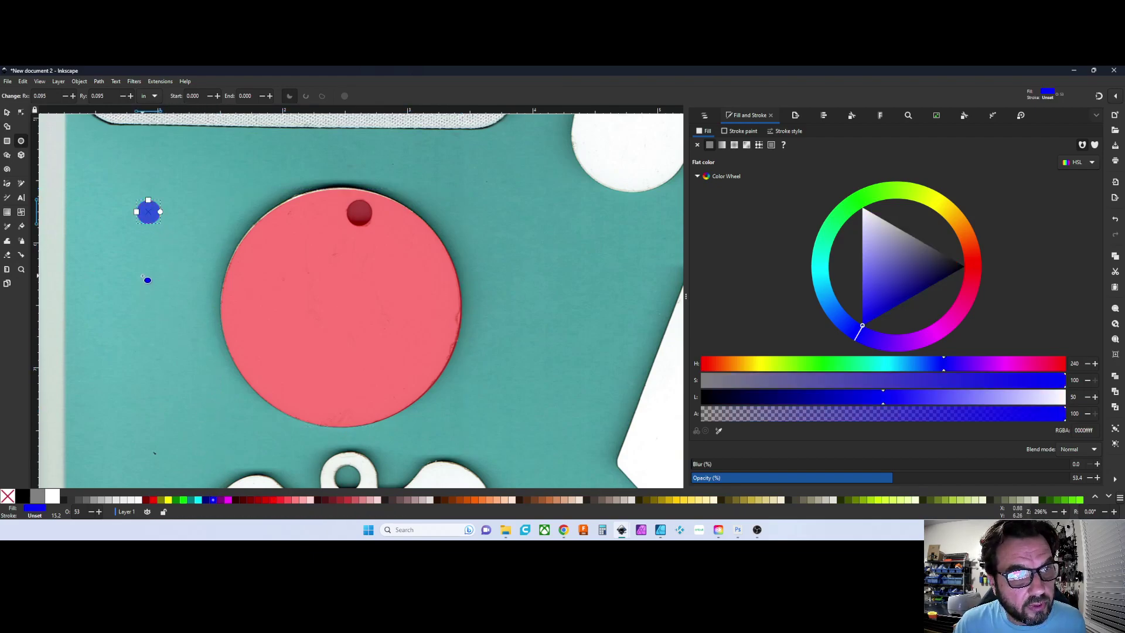
click(7, 112)
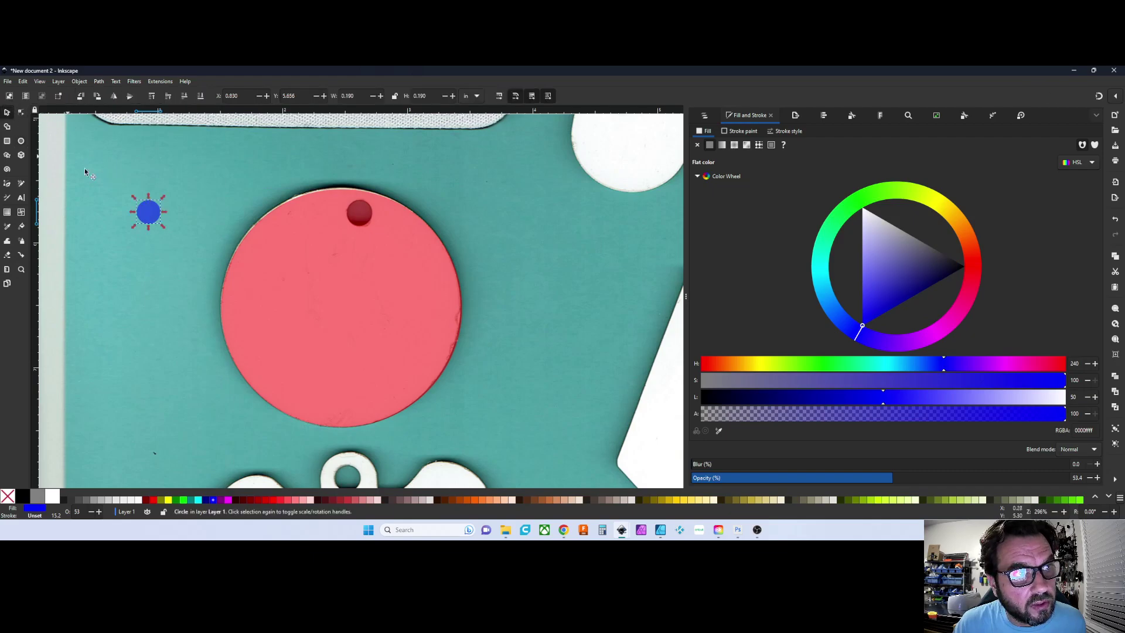
drag(156, 217, 381, 165)
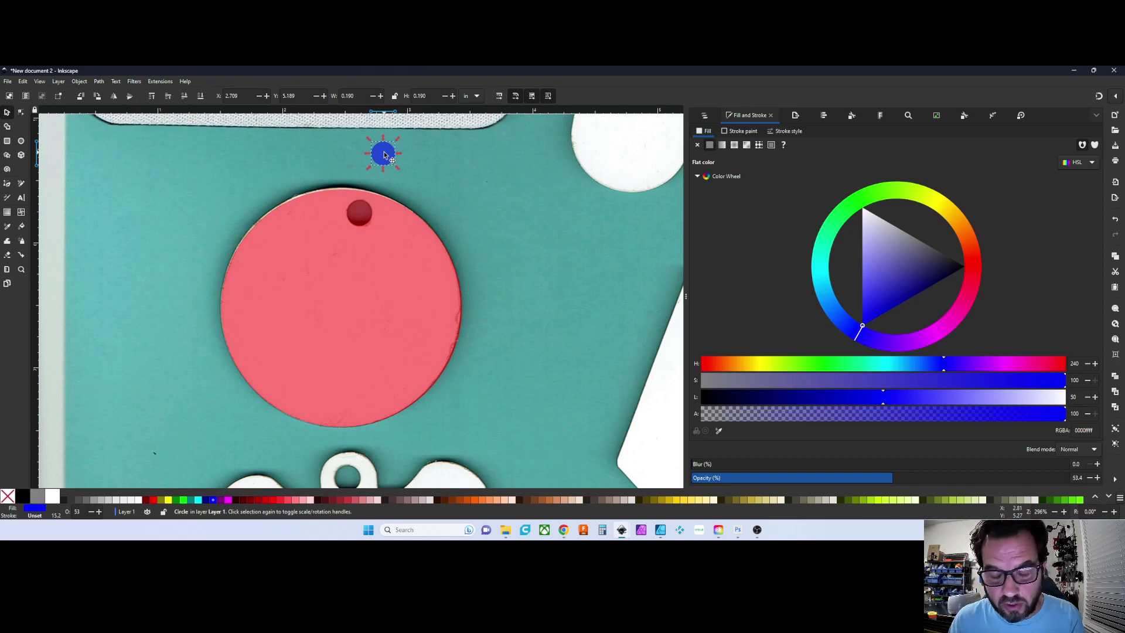
key(Delete)
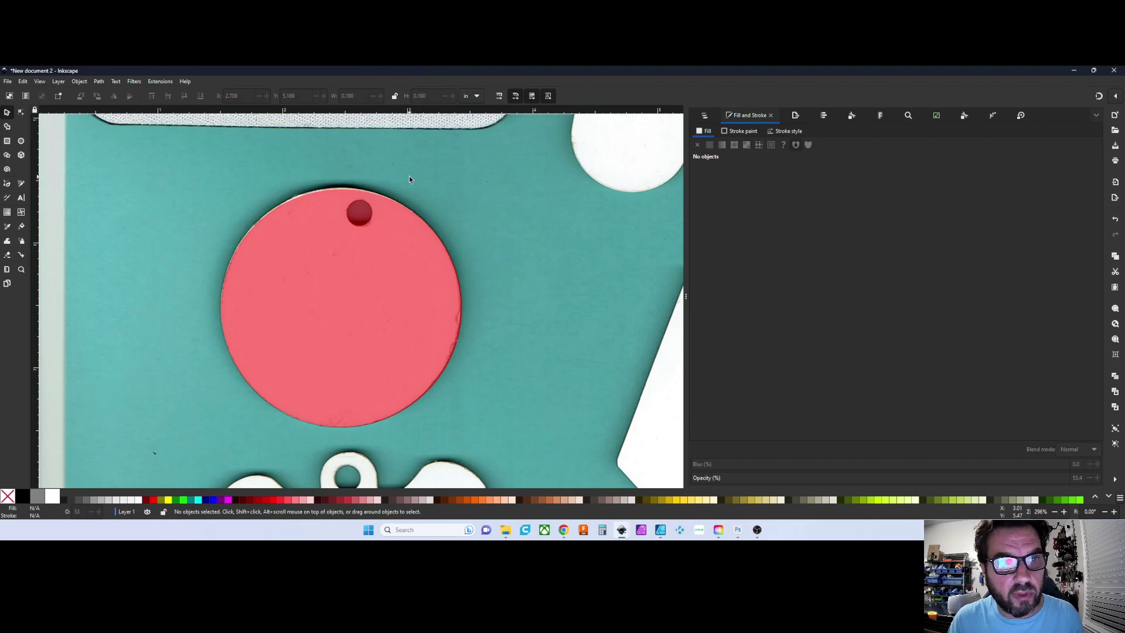
- Lock the red circle's width-to-height ratio and enlarge it by adding 0.5 in to its height
scroll(402, 219, down, 1)
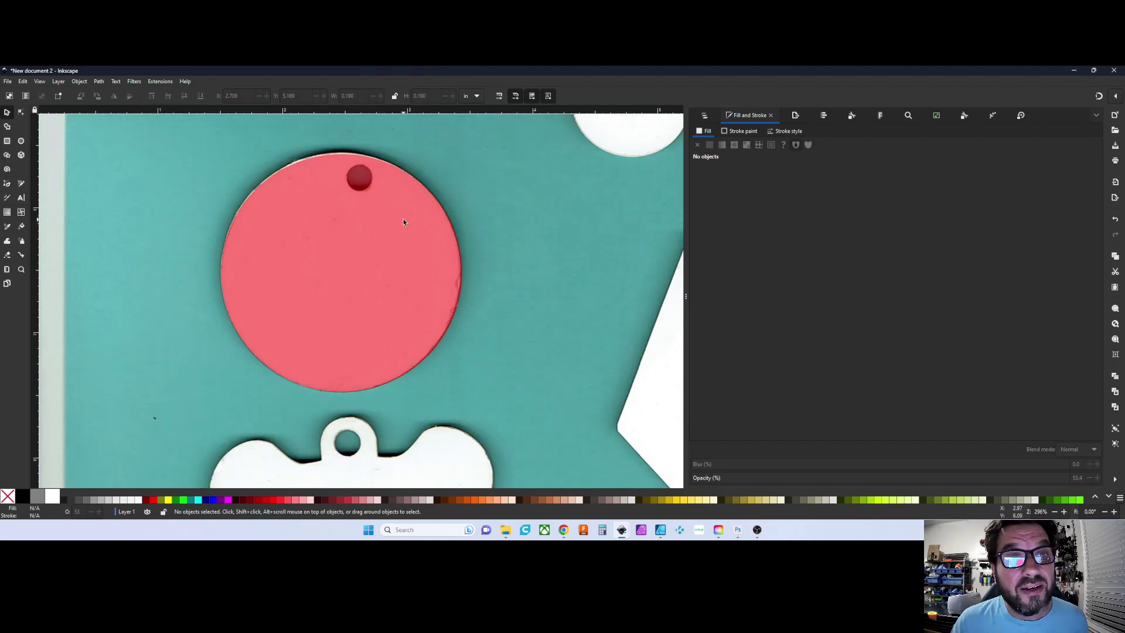
scroll(403, 219, down, 2)
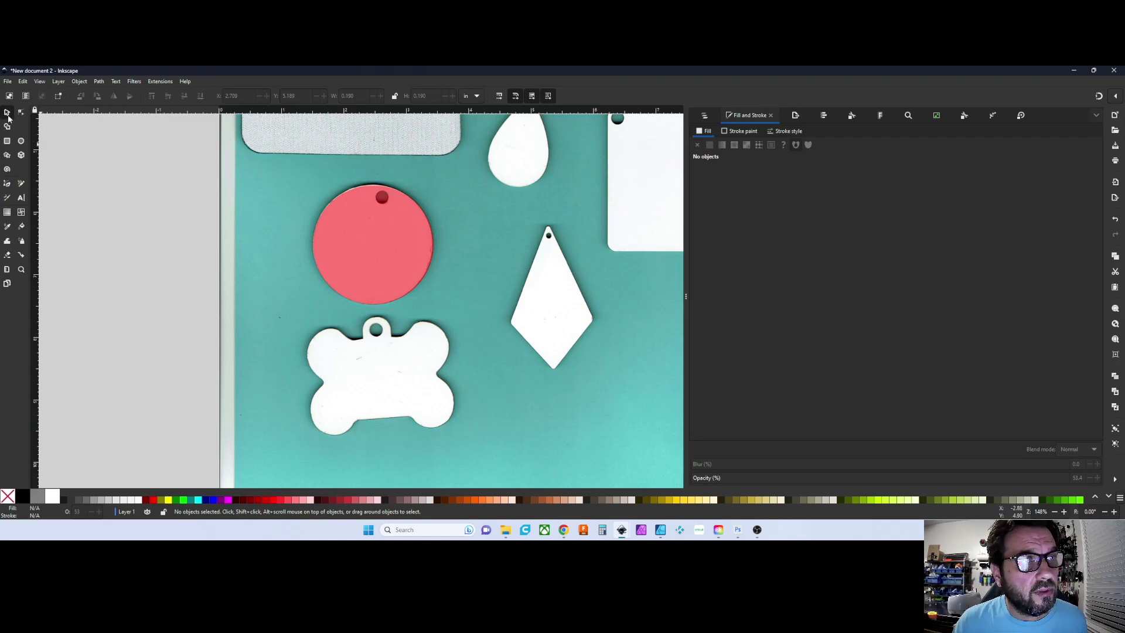
click(396, 243)
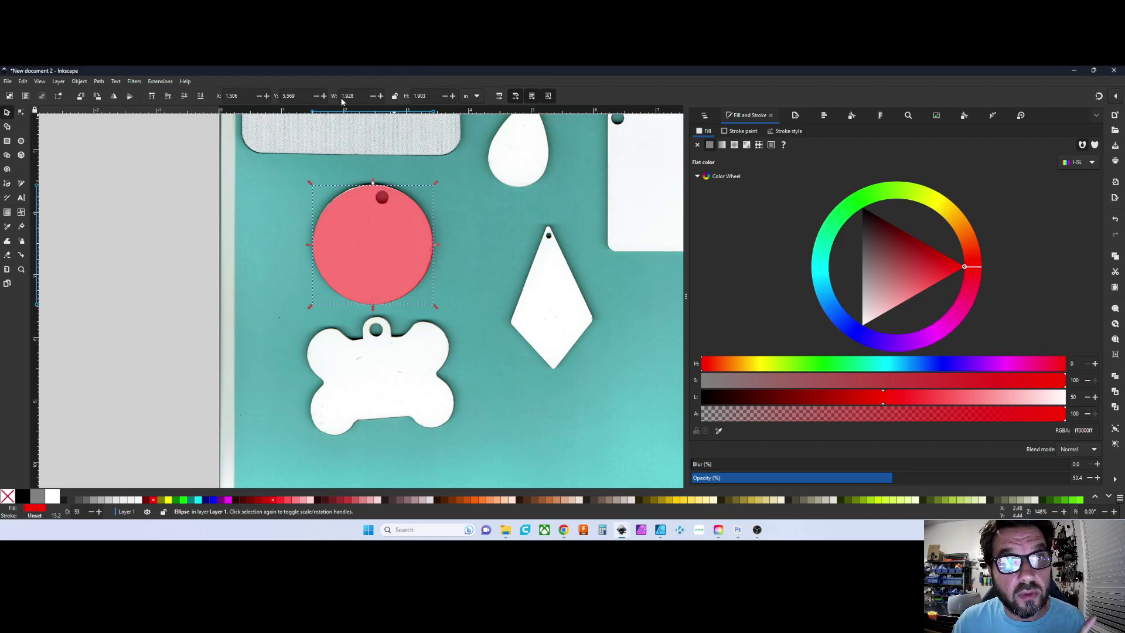
click(394, 97)
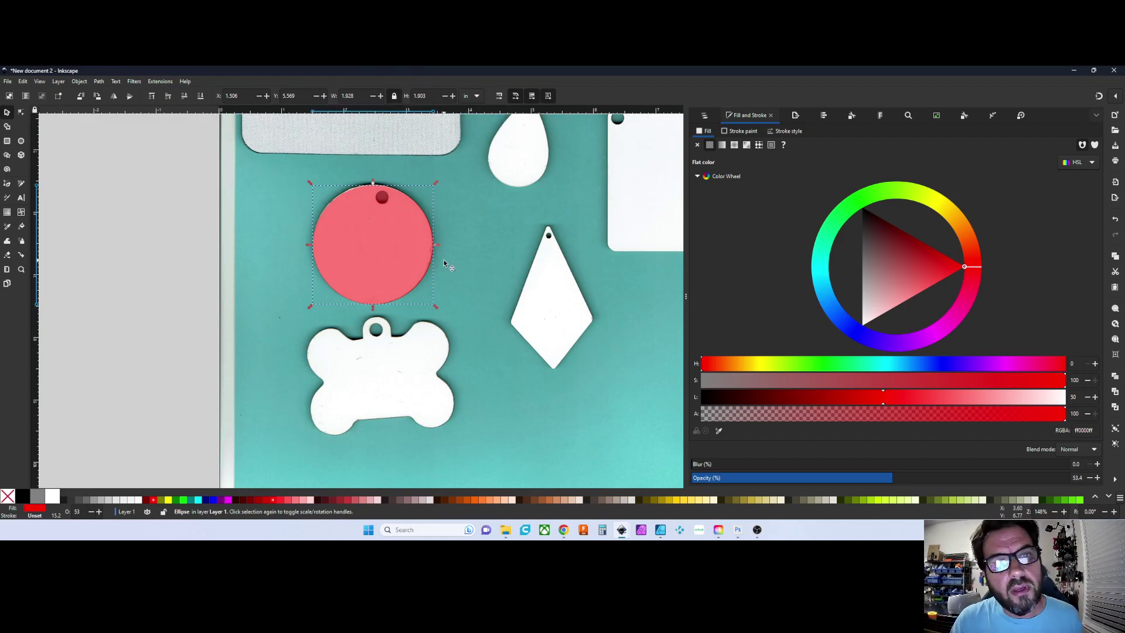
click(433, 95)
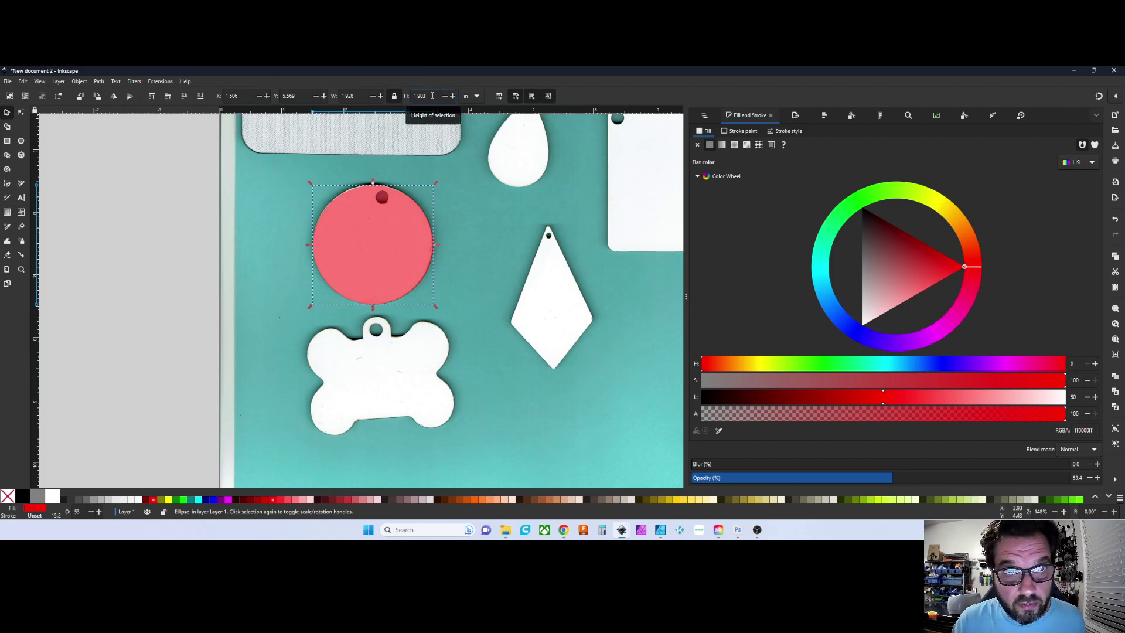
text(+.5)
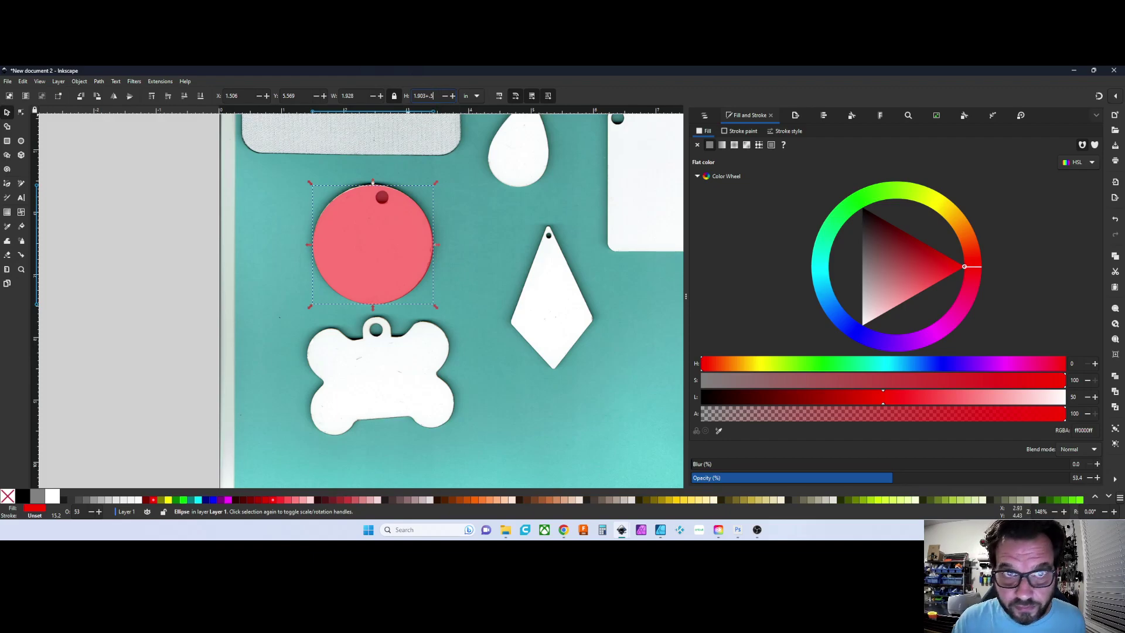
key(Return)
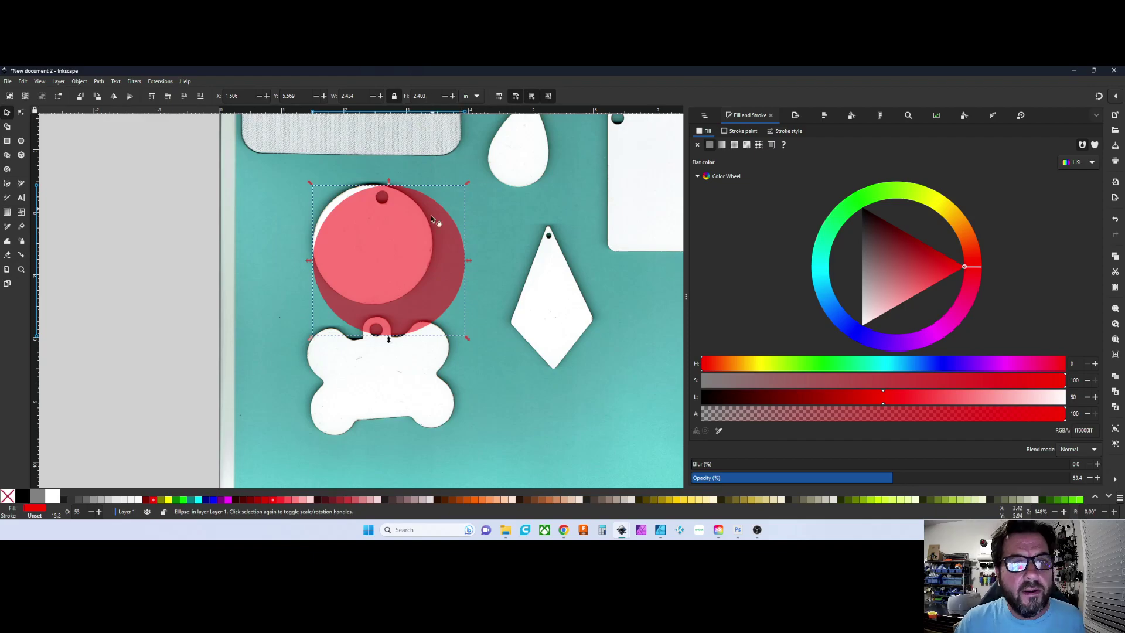
- Reposition the enlarged red circle so it overlaps the round blank on all sides as a bleed margin
drag(409, 268, 393, 250)
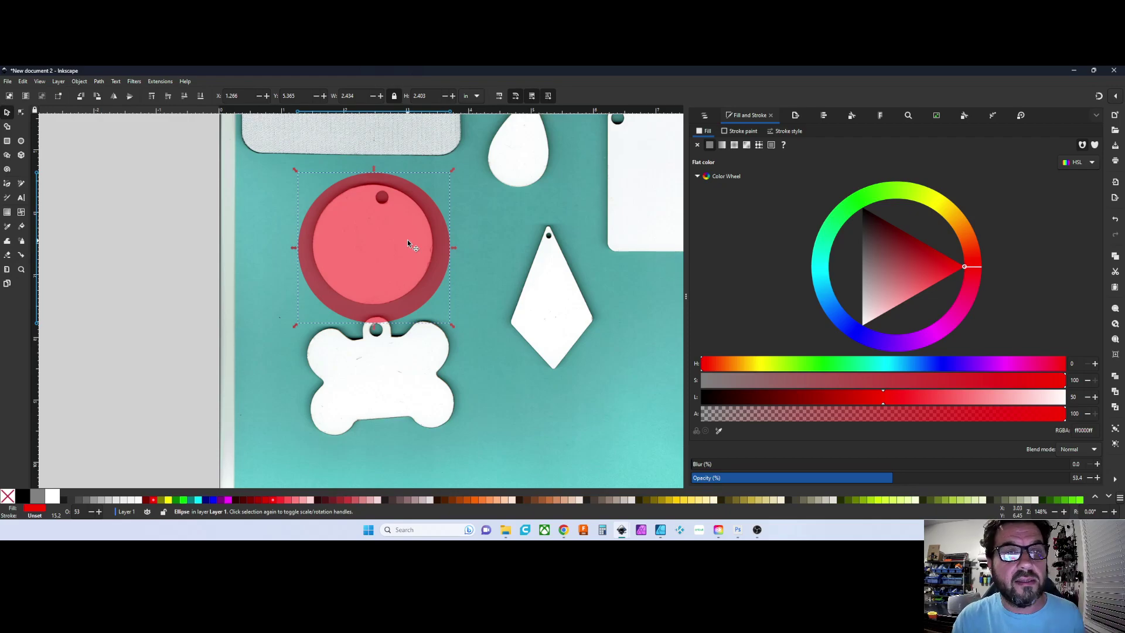
drag(408, 241, 392, 248)
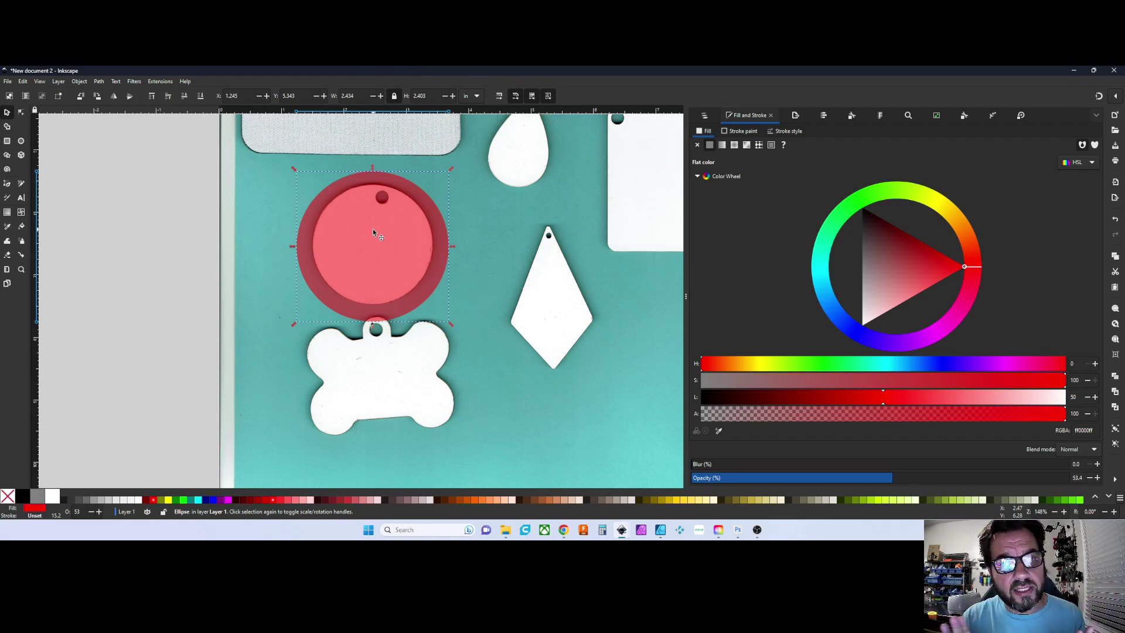
drag(377, 234, 380, 236)
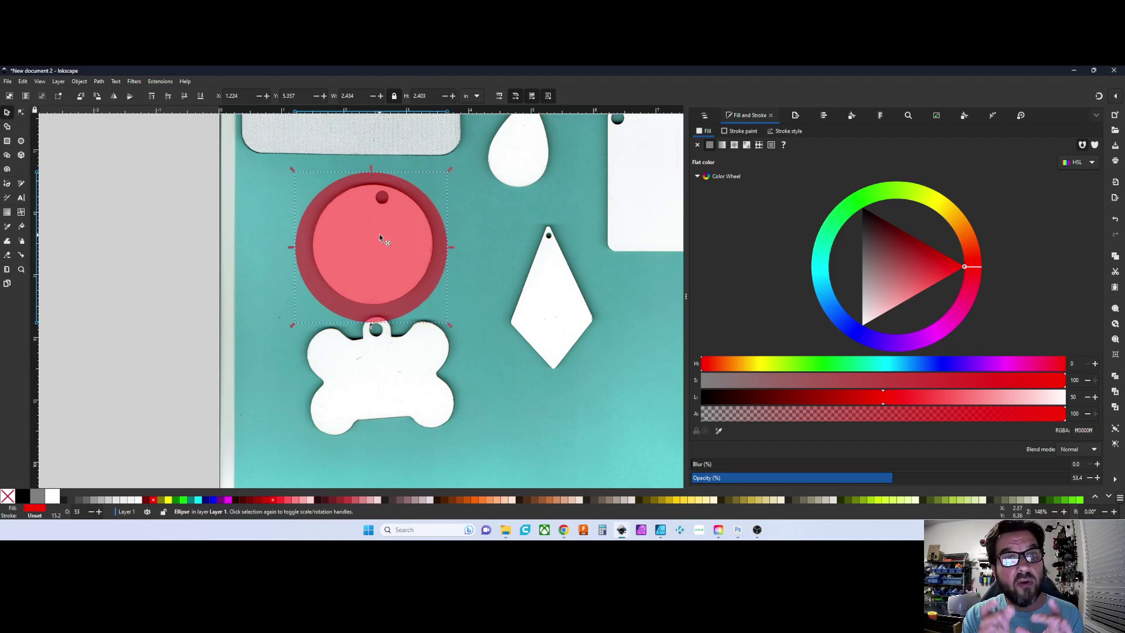
mouse_move(379, 234)
mouse_down()
mouse_move(393, 237)
mouse_move(368, 239)
mouse_up()
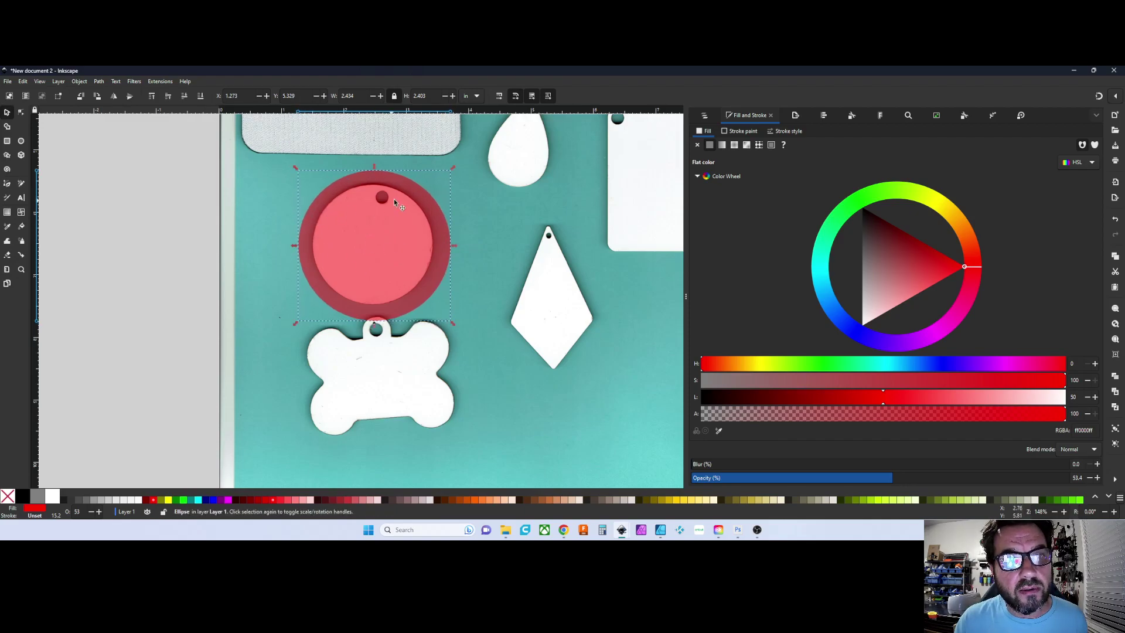
drag(345, 244, 344, 247)
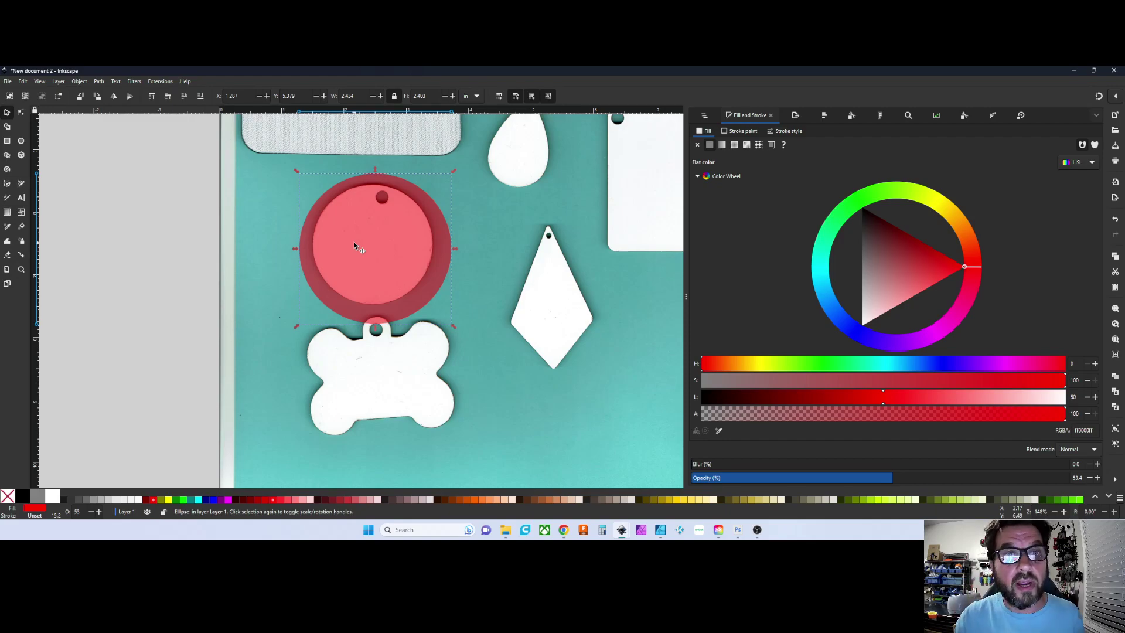
drag(399, 235, 402, 234)
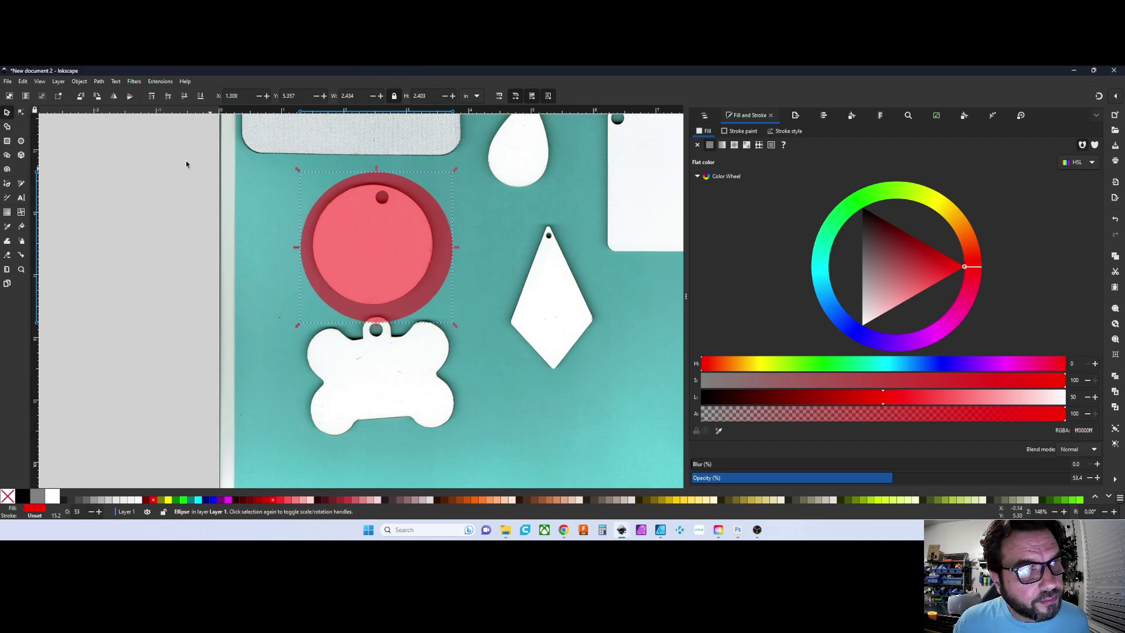
- Import the IMG_5948 artwork of the horned animal head as an embedded image and place it over the red circle
click(7, 81)
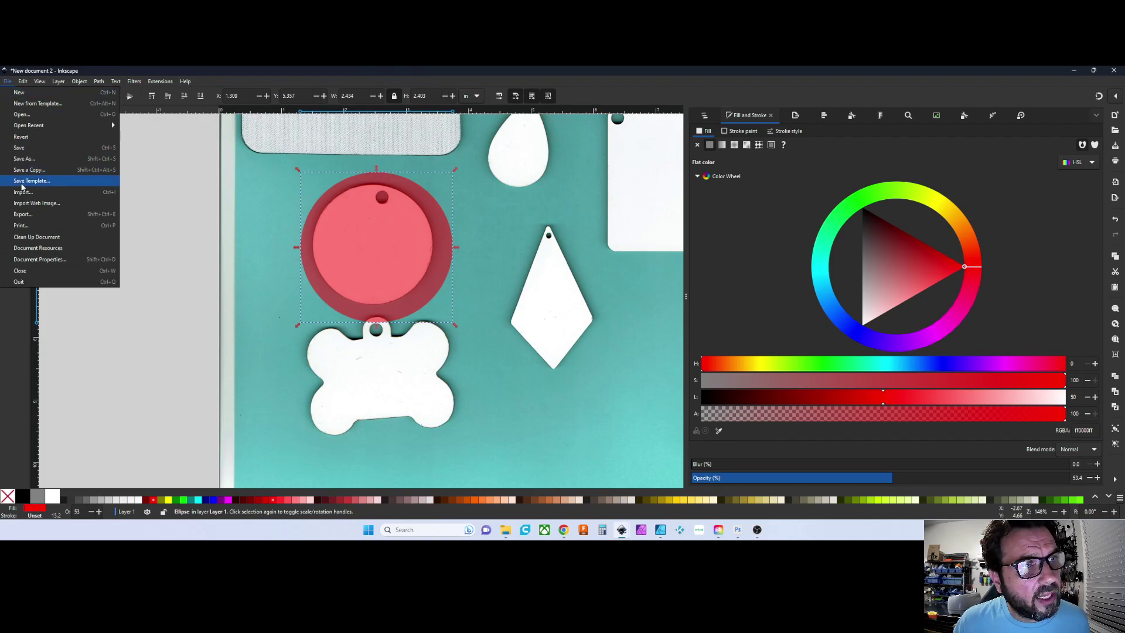
key(Escape)
key(ctrl+i)
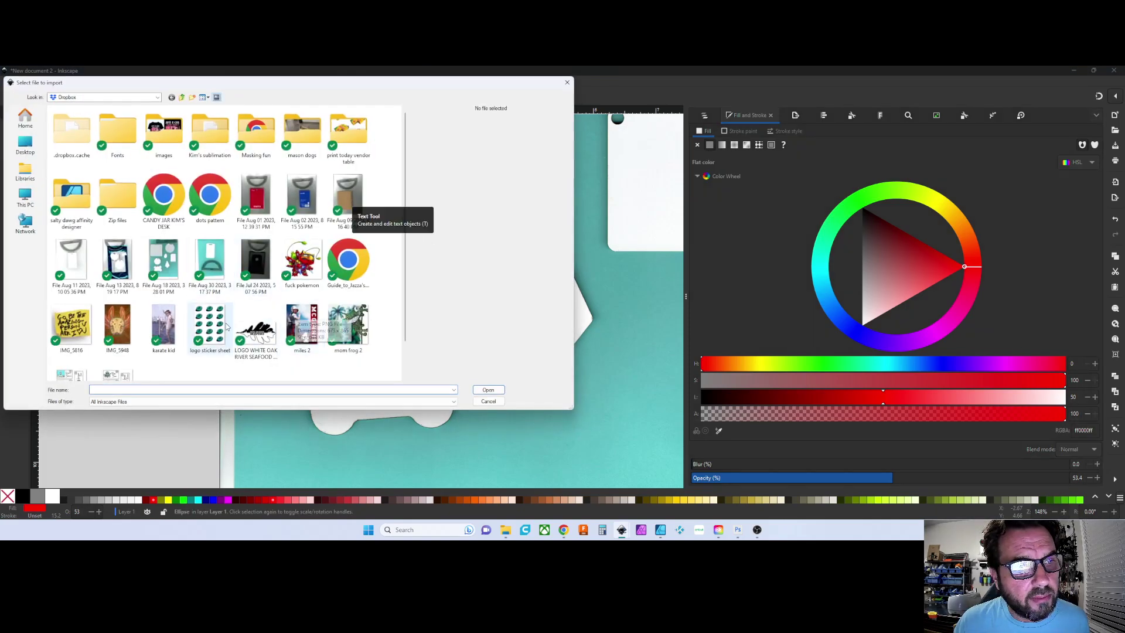
double_click(123, 322)
click(144, 199)
drag(371, 287, 416, 230)
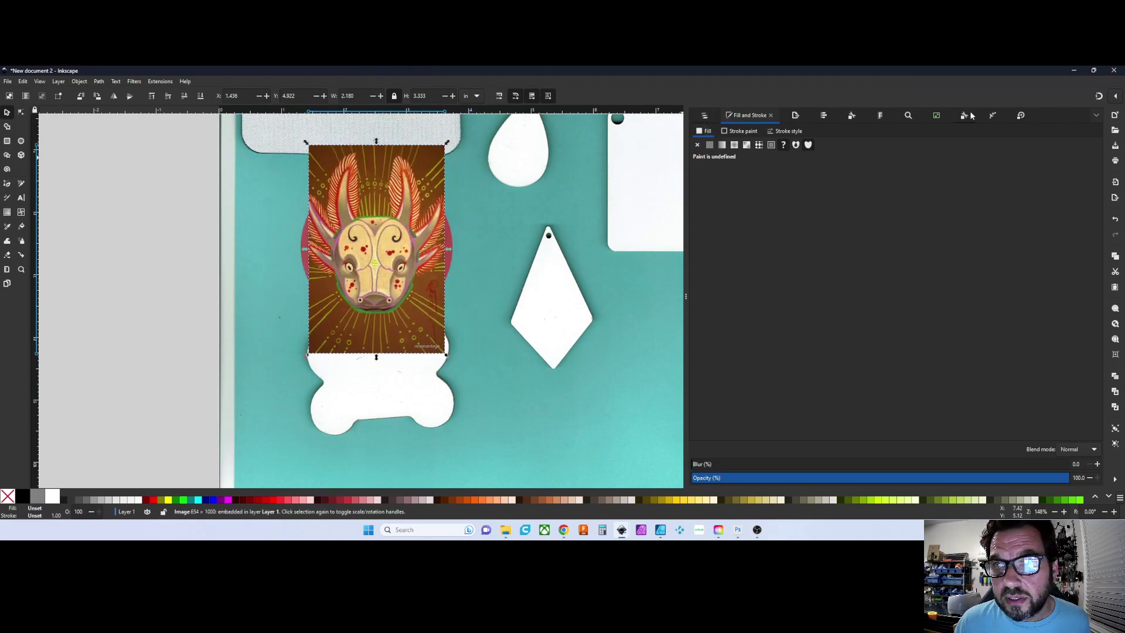
- Rename the red circle's object path1 as "keychain blank" in the Layers and Objects list
click(709, 117)
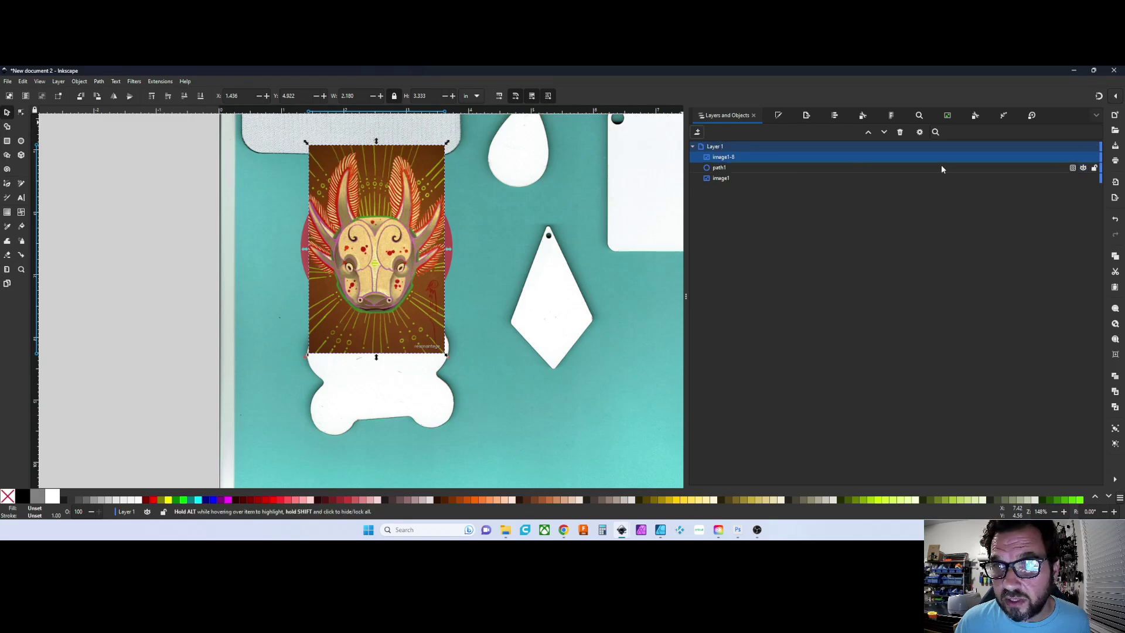
click(720, 168)
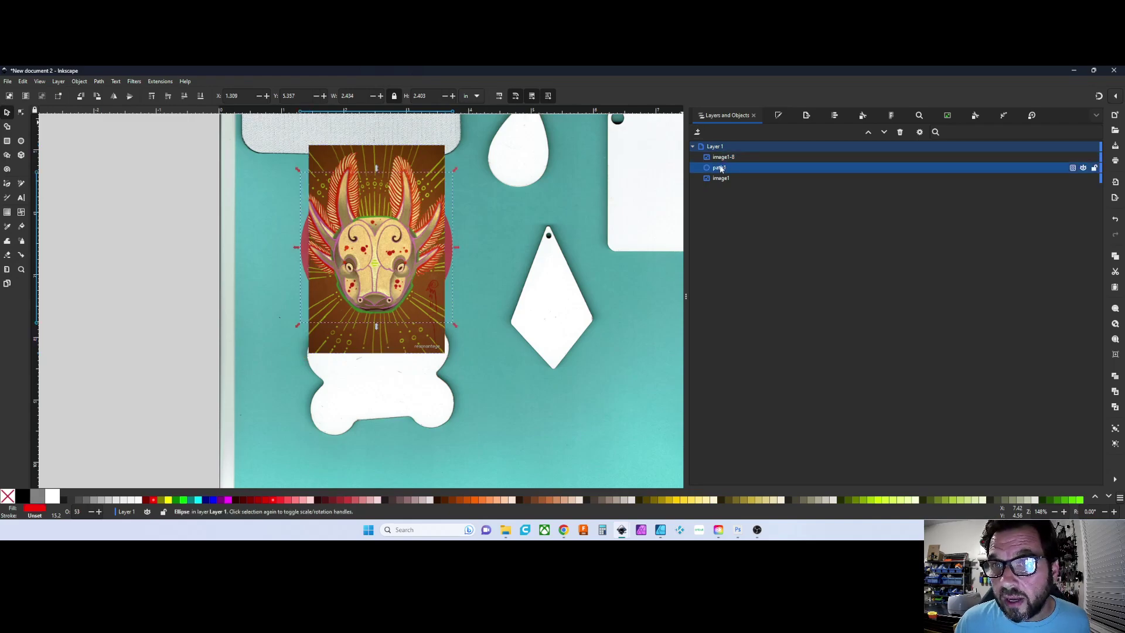
click(724, 170)
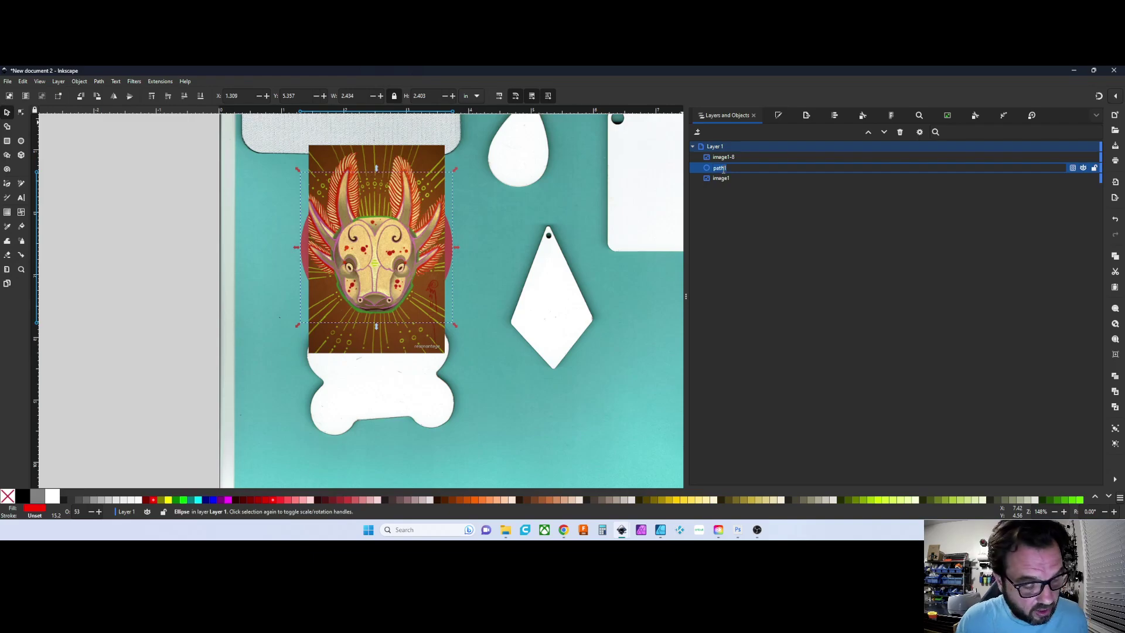
text(keychain b)
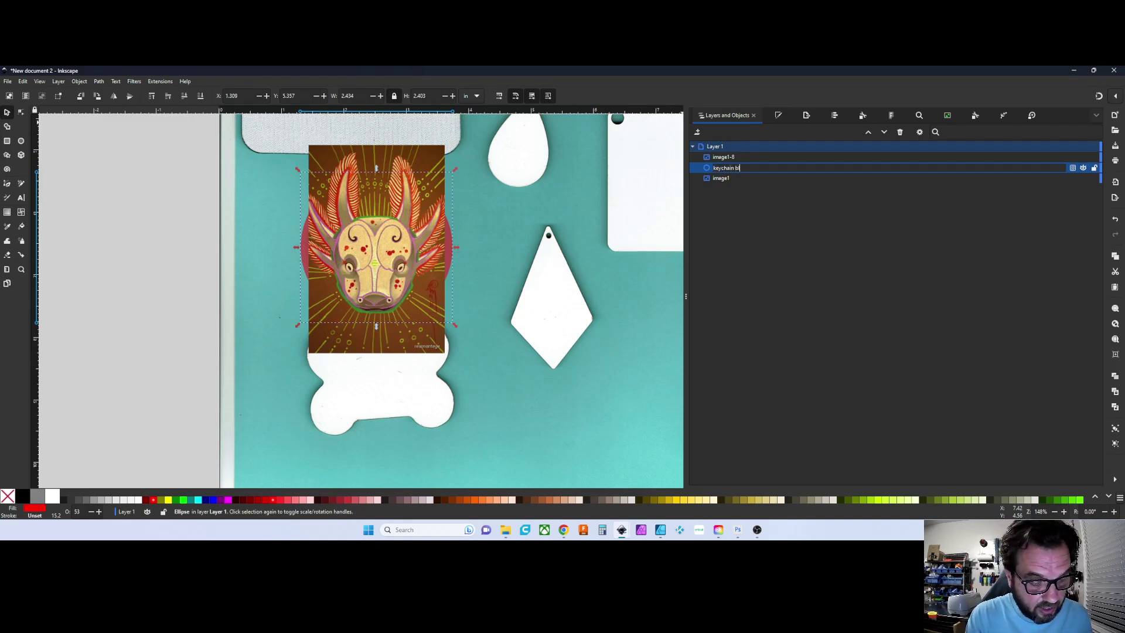
key(Return)
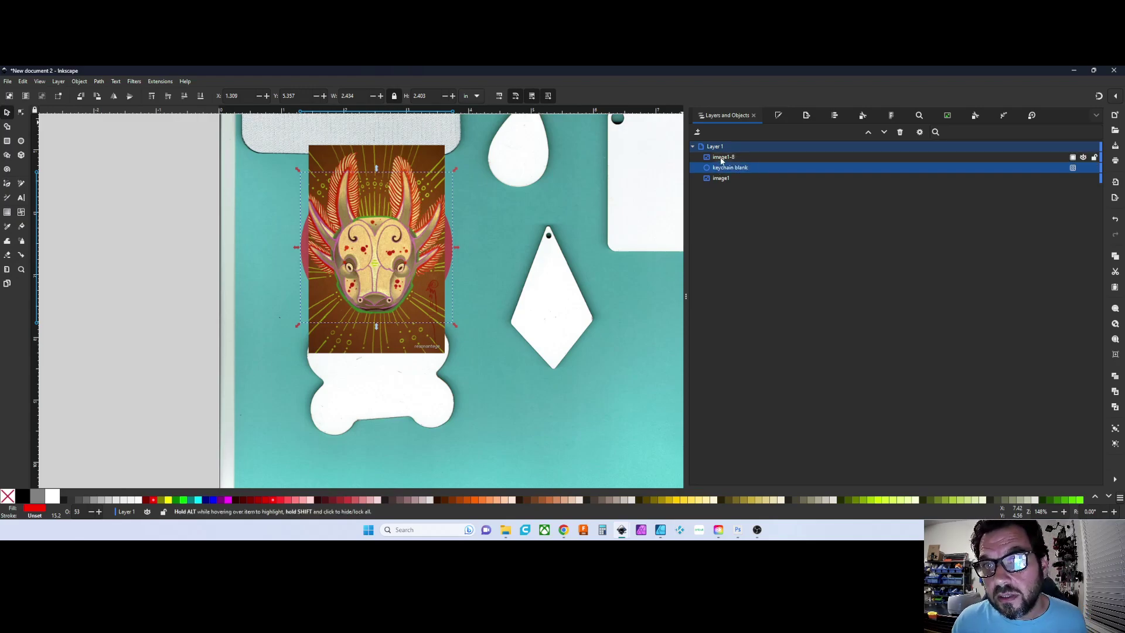
- Rename the imported horned animal head image, image1-8, as "axolotl" in the object list
click(724, 158)
click(725, 157)
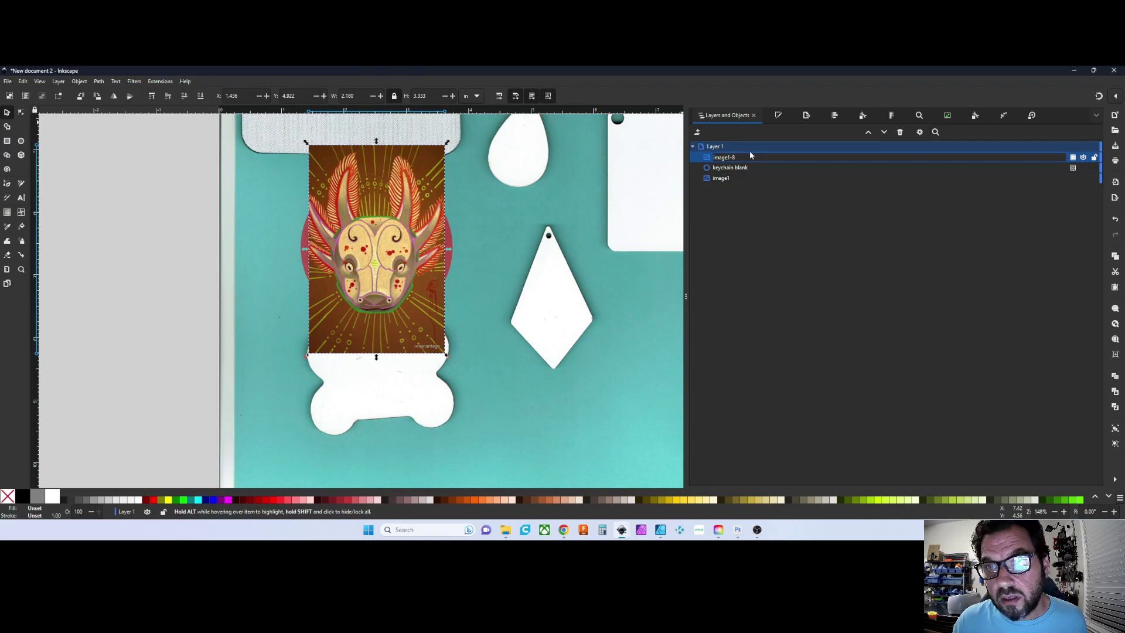
key(ctrl+a)
text(a)
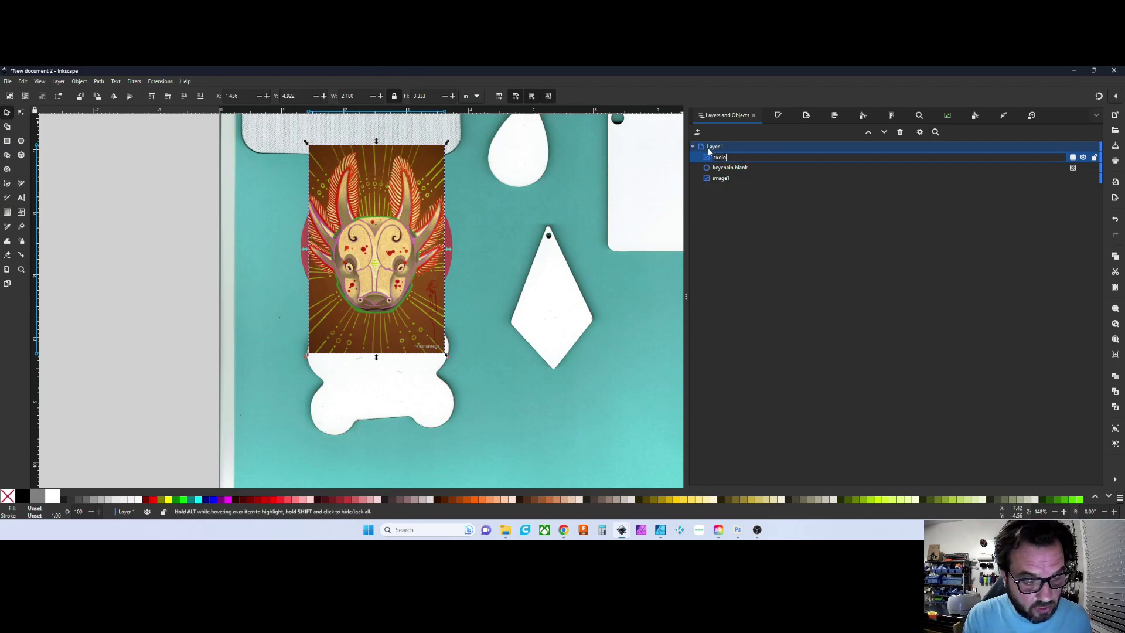
key(Return)
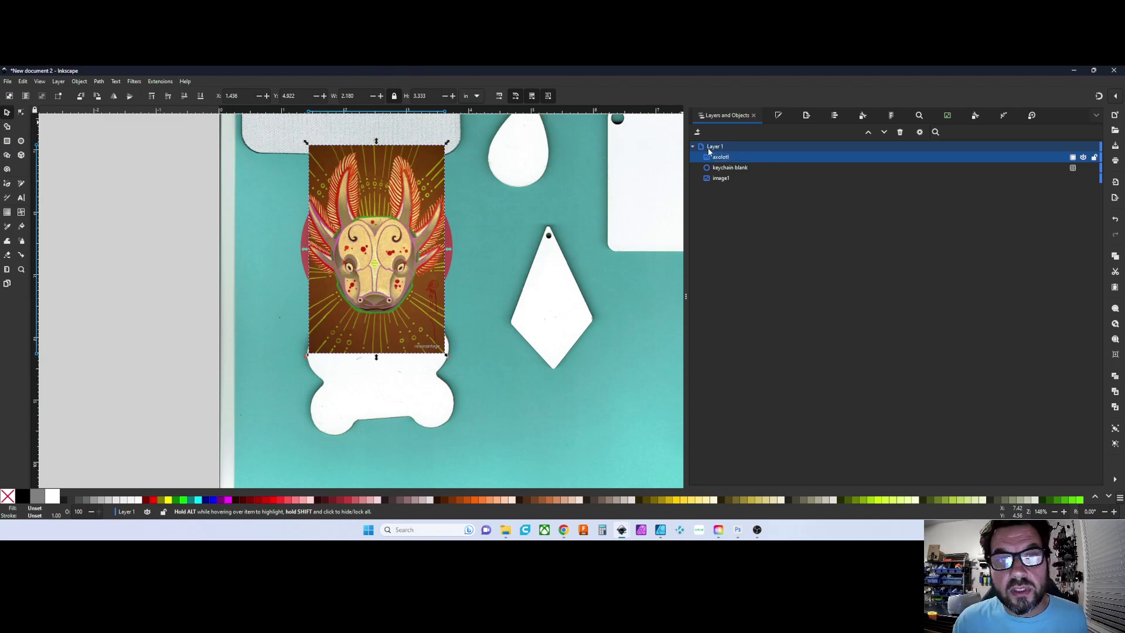
- Combine the axolotl image and the keychain blank circle into a clip group so the artwork is cropped to the circle
click(727, 159)
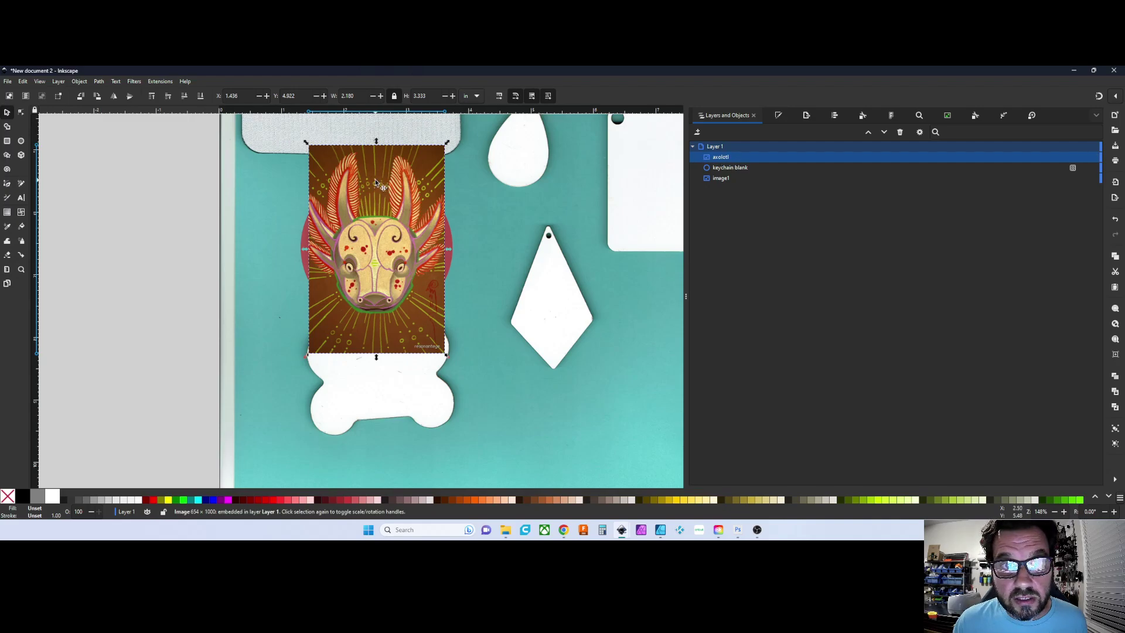
shift+click(735, 170)
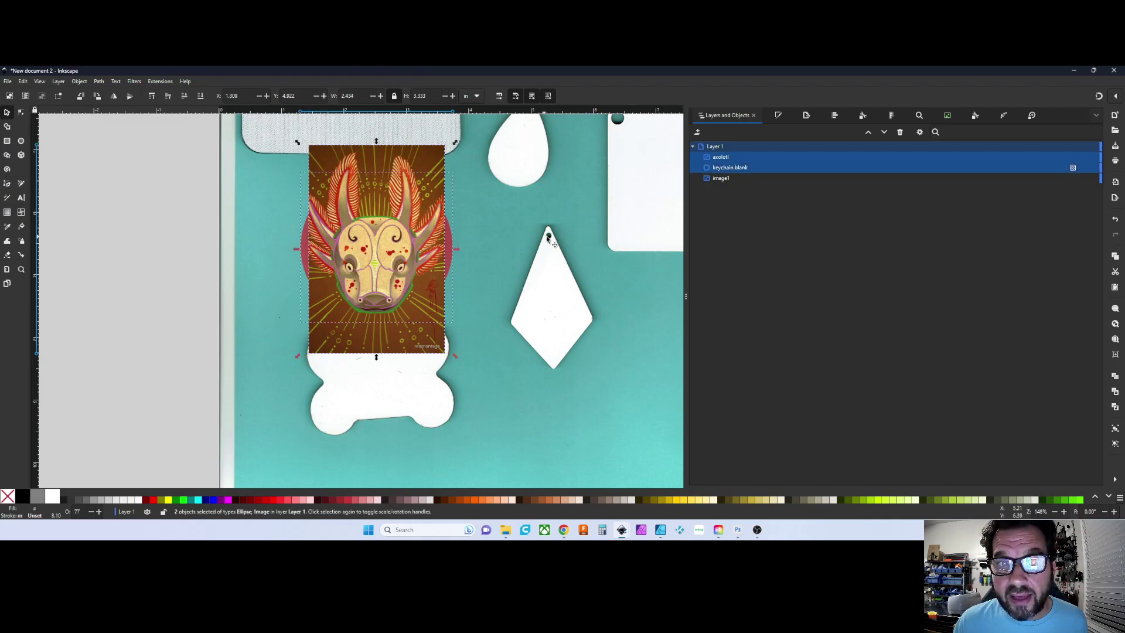
right_click(728, 167)
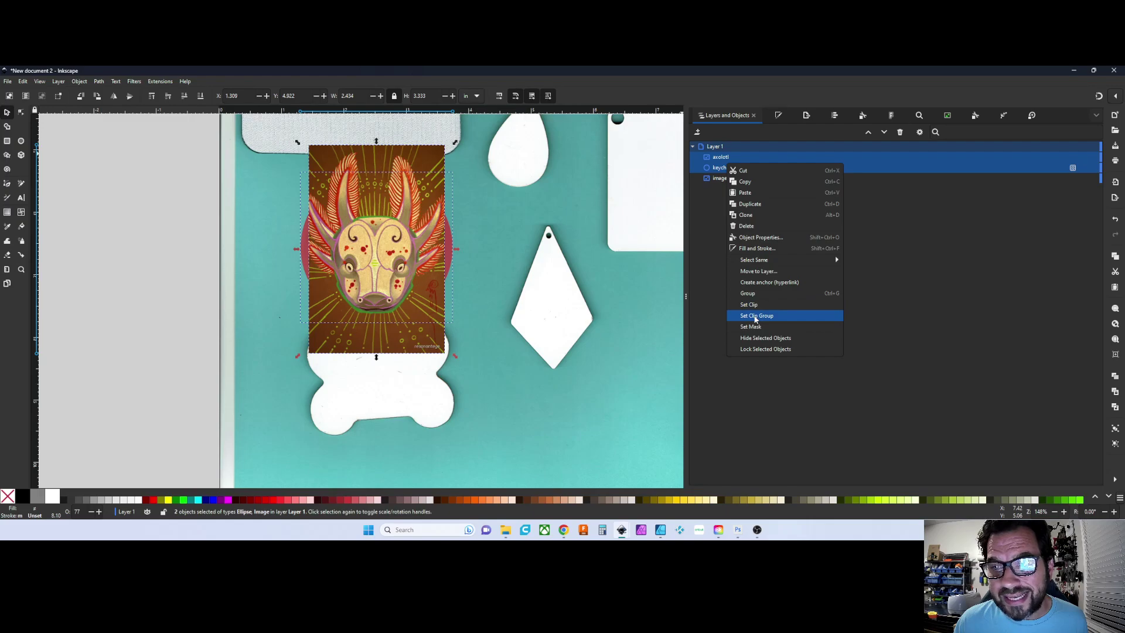
click(755, 317)
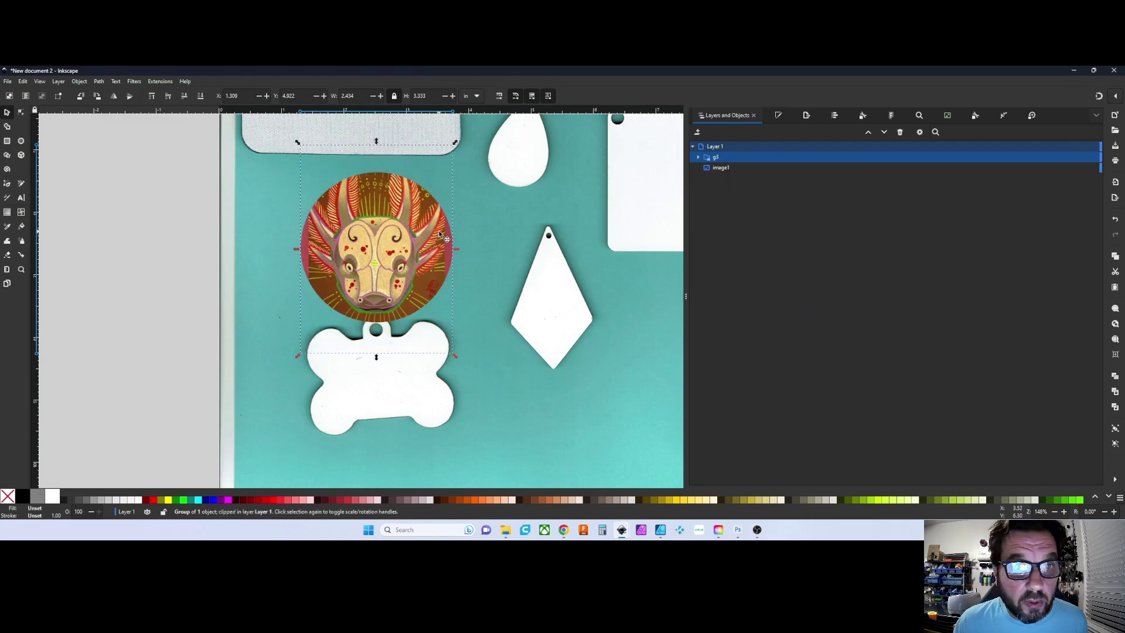
- Enlarge the axolotl image inside the clip group to about 2.585 × 3.852 in and reposition it so the face fills the circle
click(698, 157)
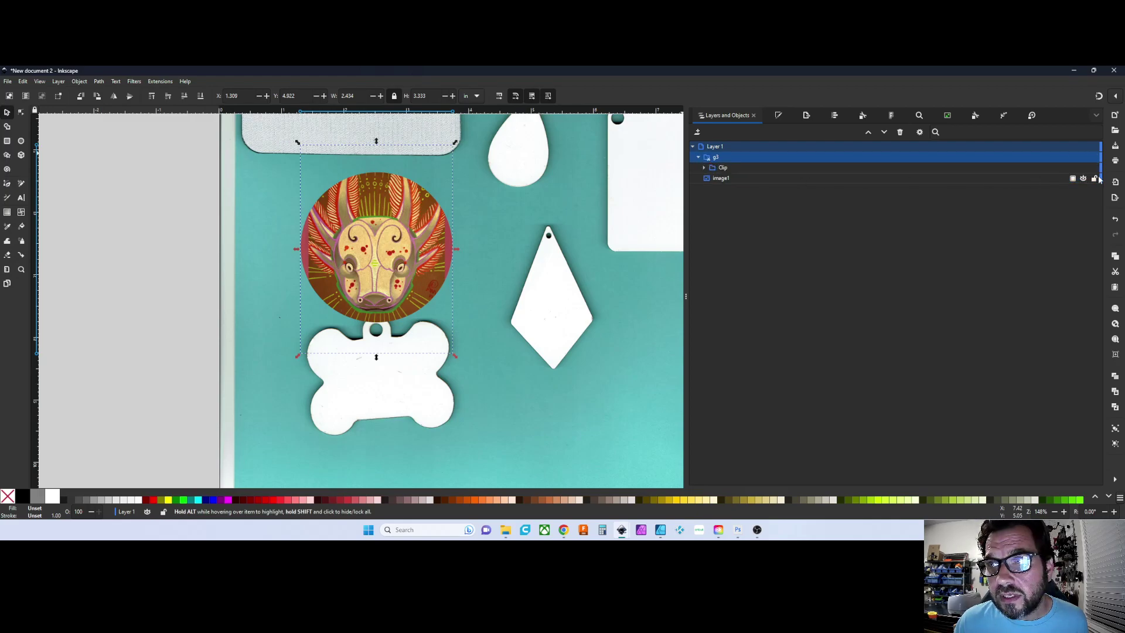
click(702, 168)
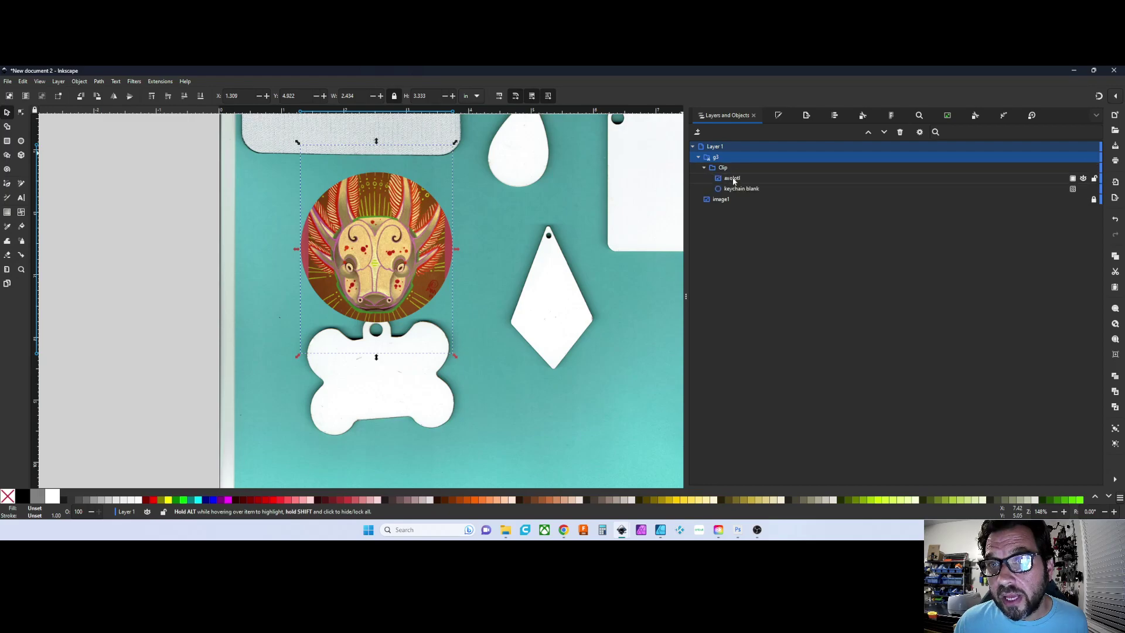
click(733, 179)
mouse_move(409, 242)
mouse_down()
mouse_move(456, 218)
mouse_move(423, 252)
mouse_move(305, 253)
mouse_move(388, 243)
mouse_up()
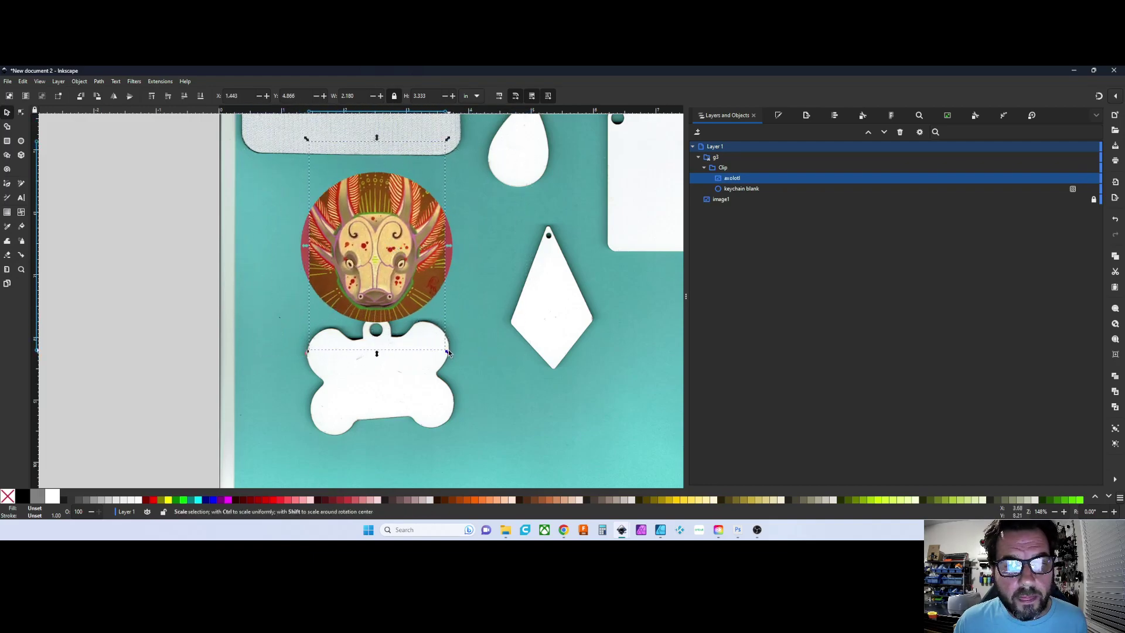
drag(448, 350, 481, 376)
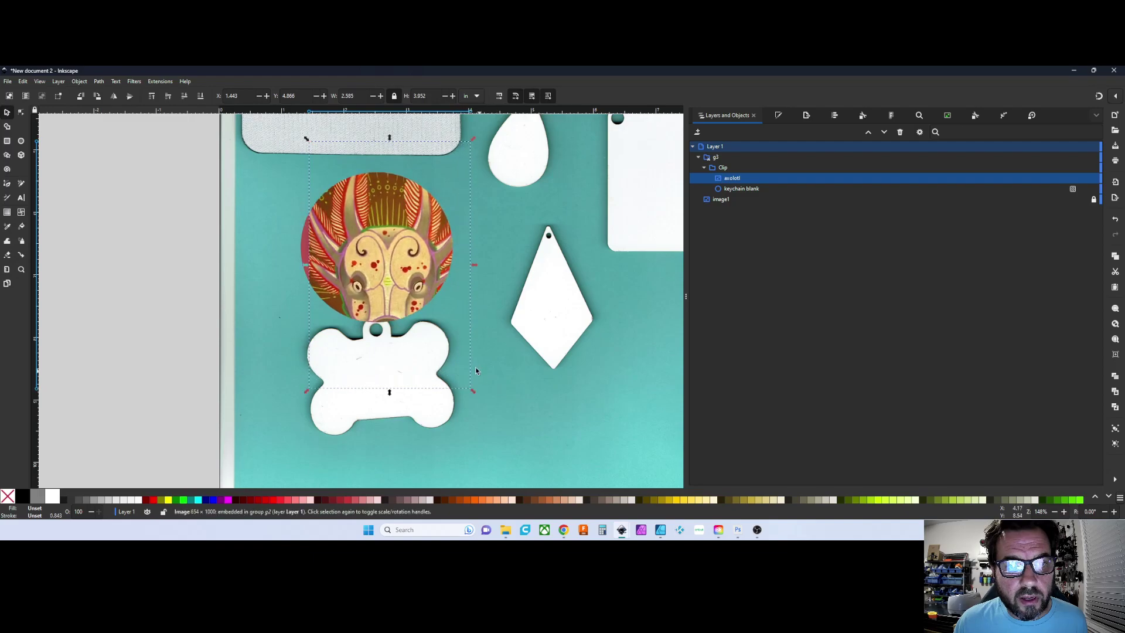
drag(409, 299, 395, 257)
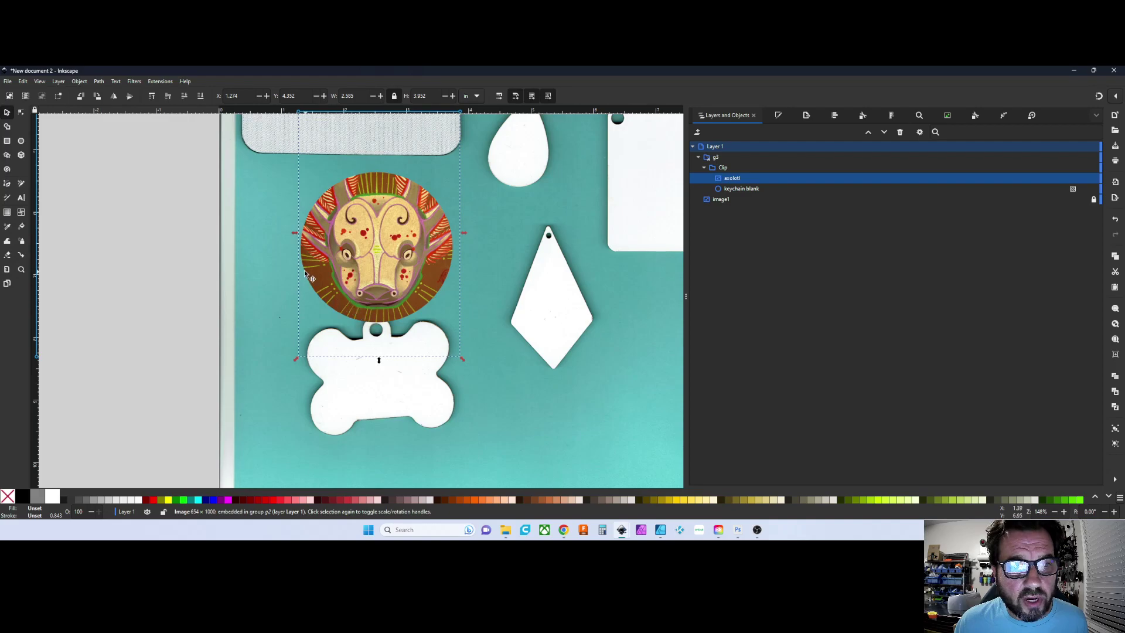
drag(382, 255, 382, 255)
click(591, 205)
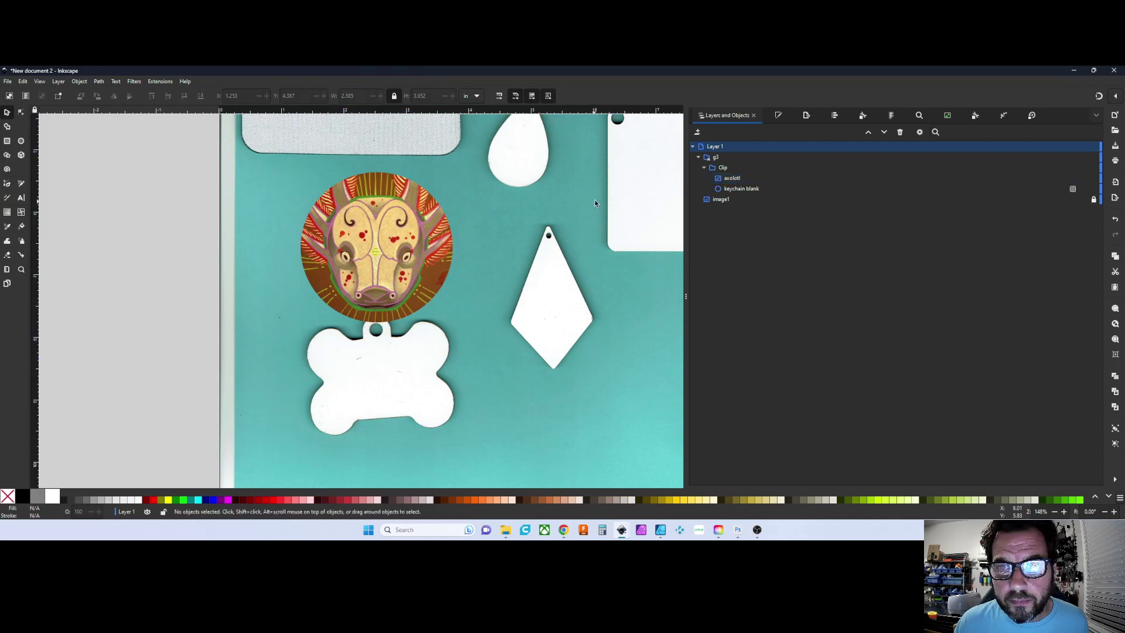
- Duplicate the clipped axolotl keychain group and place the copy on the page just below the diamond-shaped blank
click(710, 169)
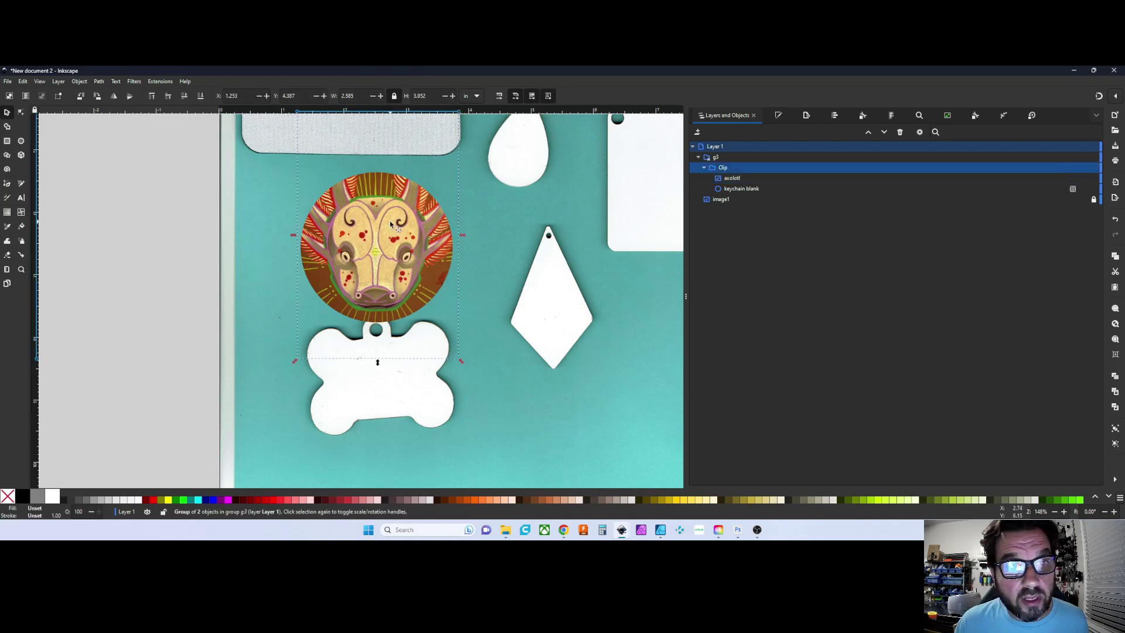
click(722, 166)
click(708, 158)
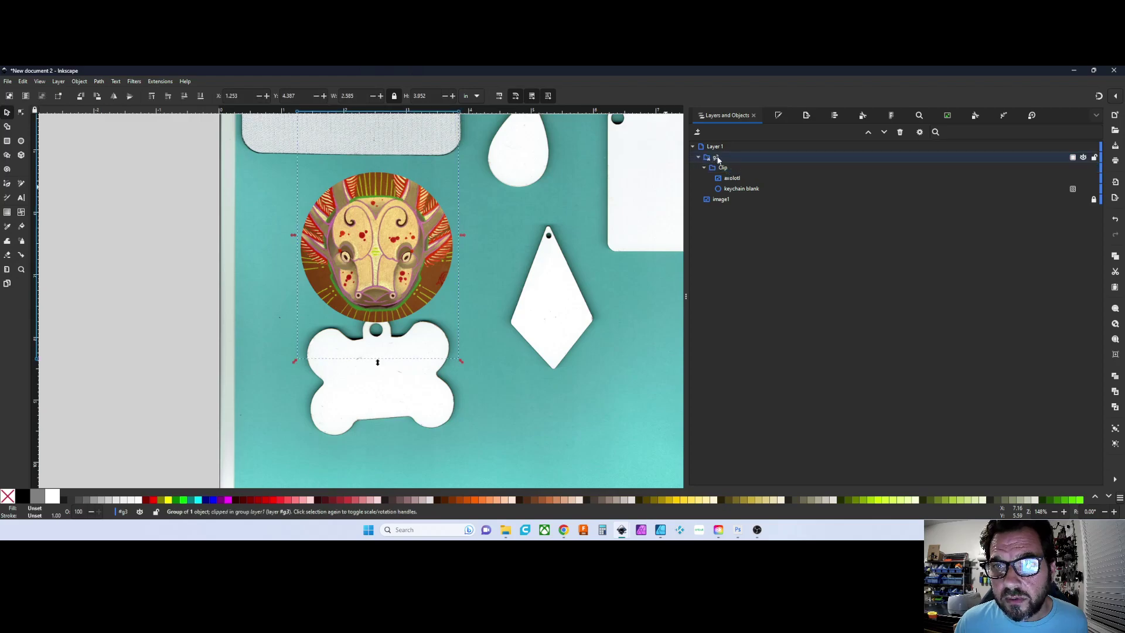
right_click(718, 159)
click(740, 195)
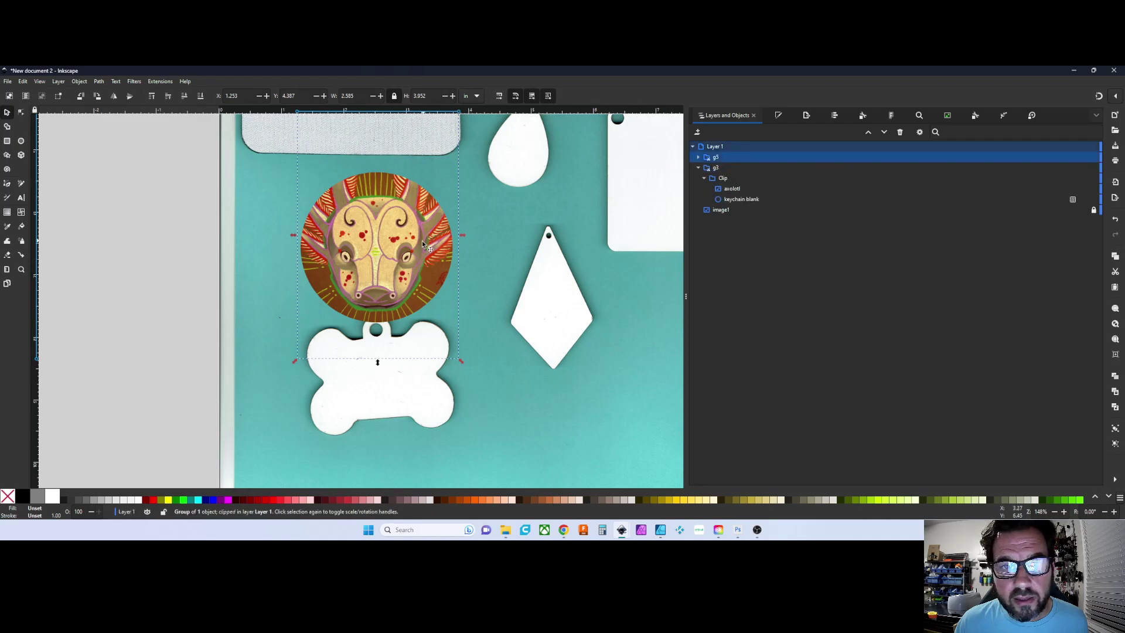
drag(416, 252, 572, 258)
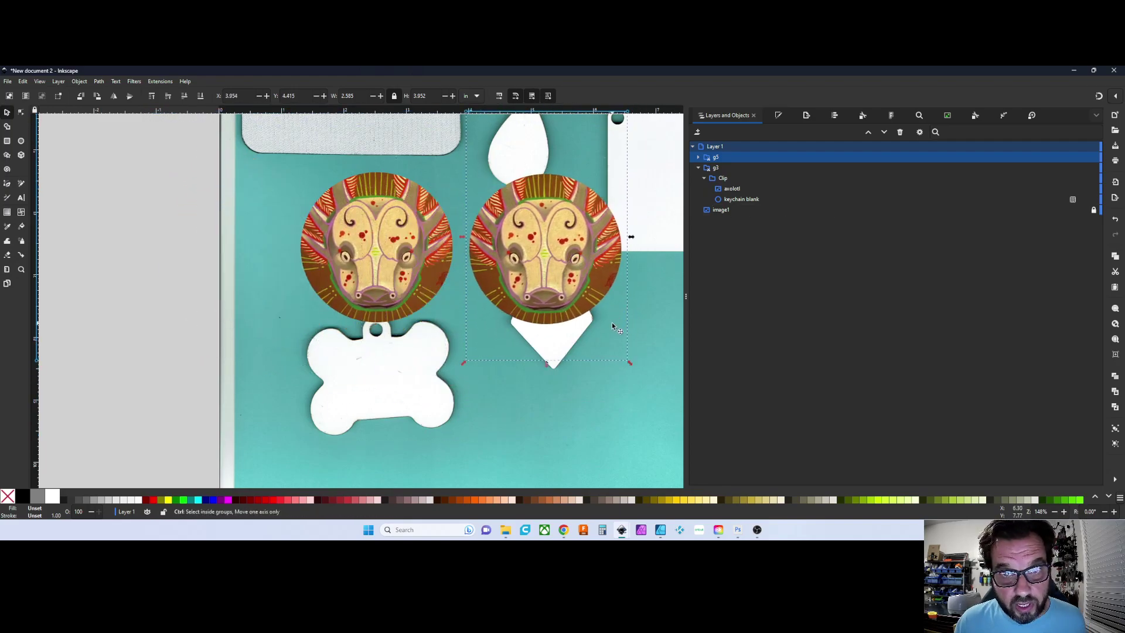
scroll(613, 327, down, 2)
scroll(579, 335, up, 1)
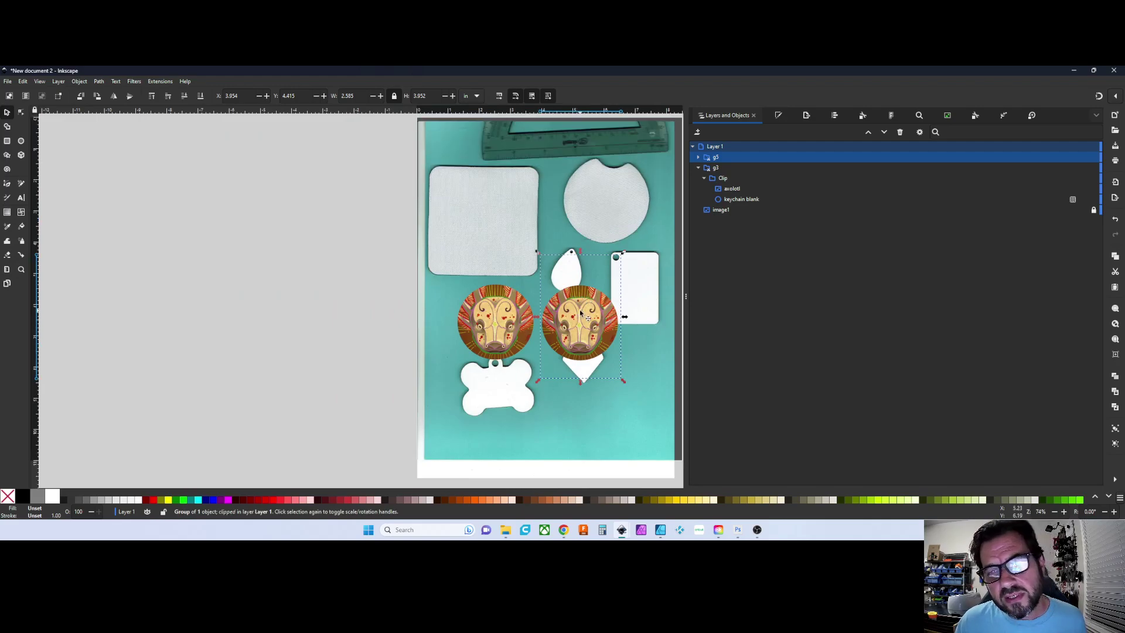
drag(573, 328, 564, 419)
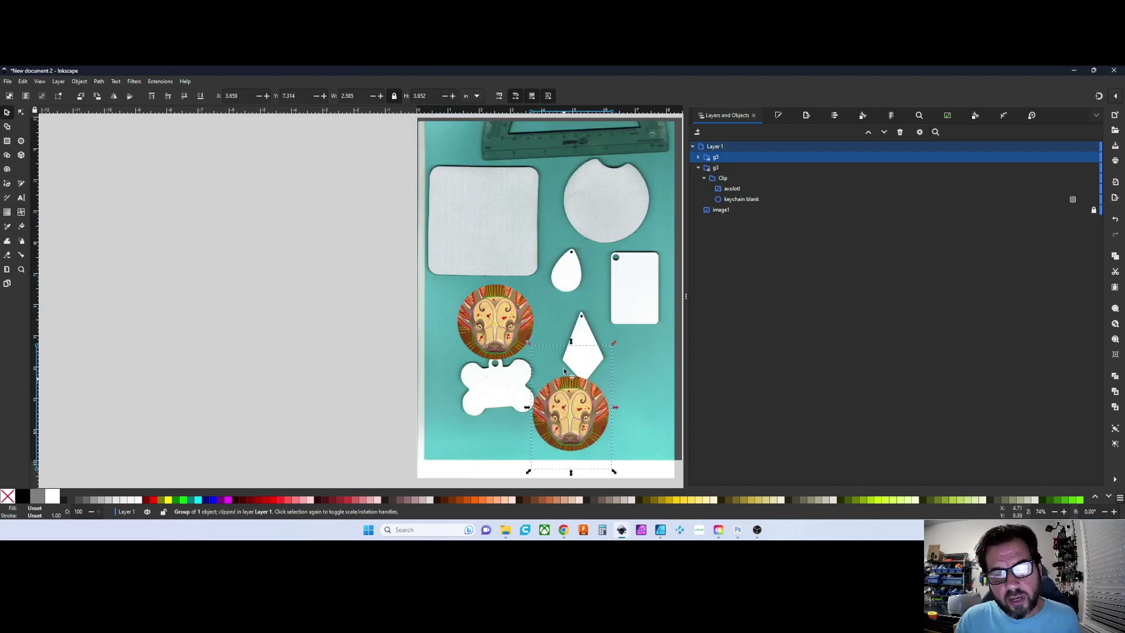
- Draw a rectangle about 1.59 × 2.33 in over the rectangular blank with the corner hole
scroll(572, 290, left, 2)
scroll(609, 296, down, 2)
scroll(619, 296, down, 1)
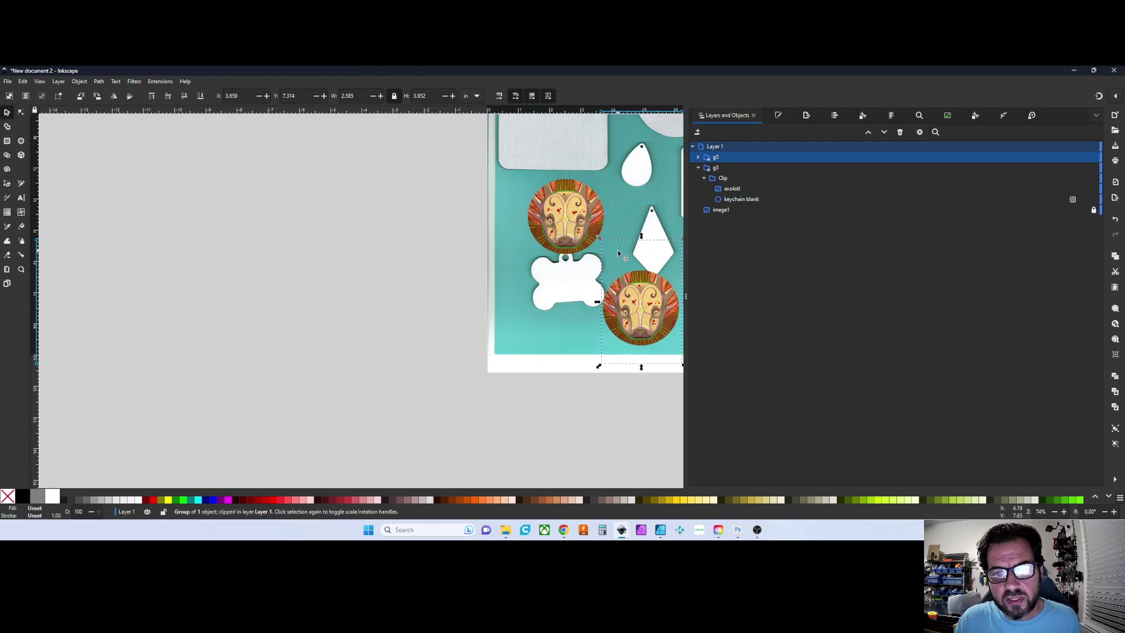
scroll(527, 287, right, 4)
scroll(522, 284, up, 3)
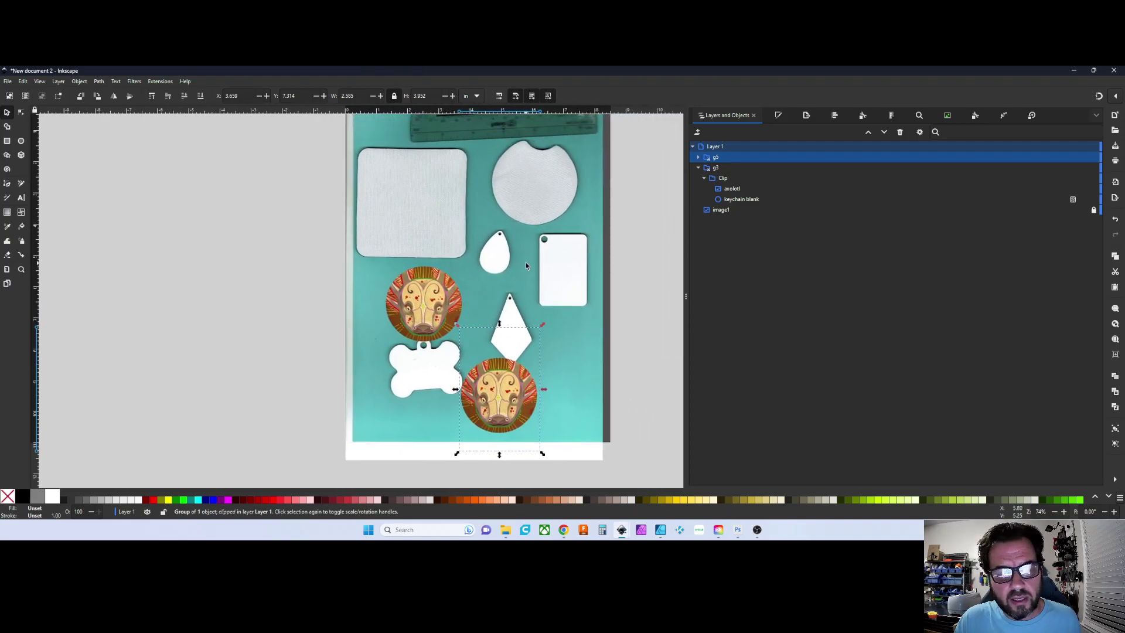
scroll(563, 263, left, 2)
scroll(596, 264, up, 2)
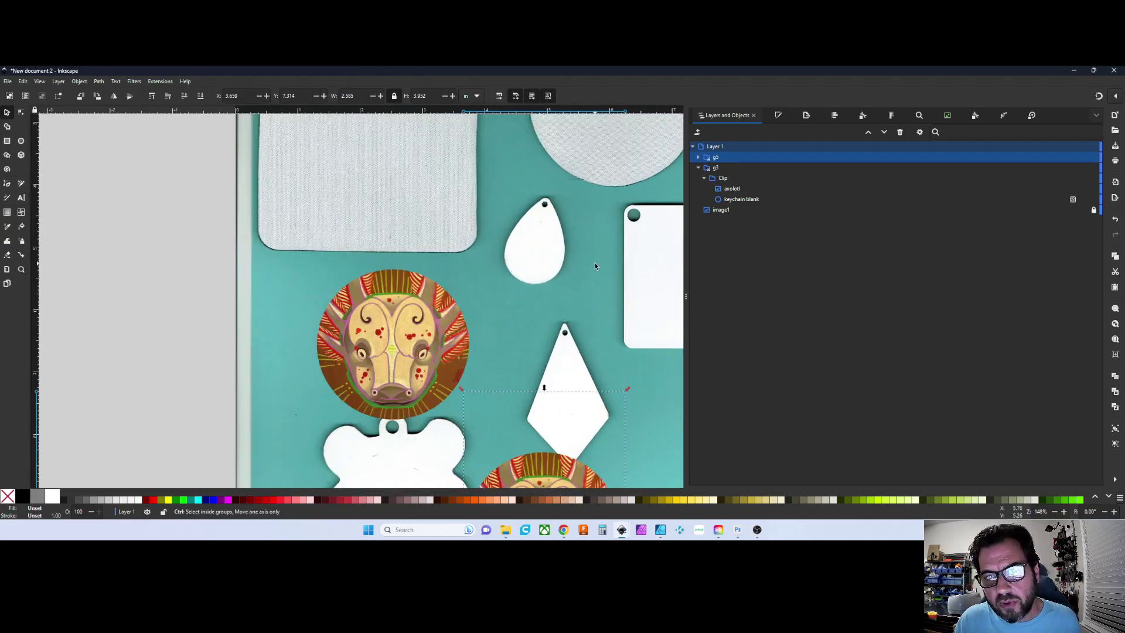
scroll(596, 264, right, 4)
click(7, 141)
drag(478, 205, 578, 350)
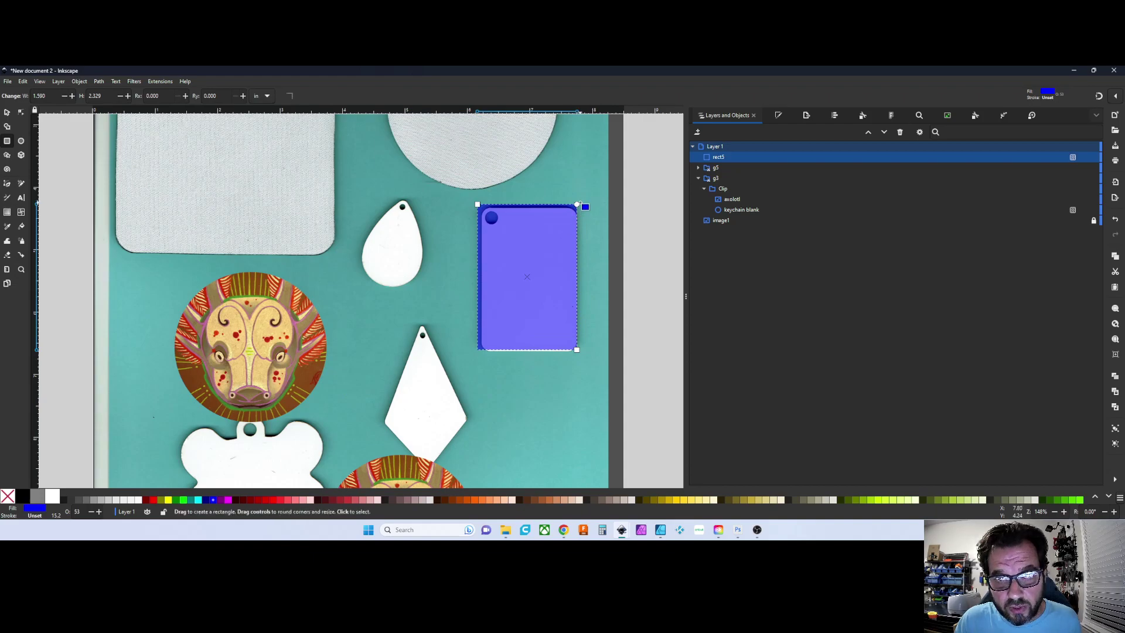
- Round the blue rectangle's corners to match the blank and nudge it into line with the blank's outline
mouse_move(577, 205)
mouse_down()
mouse_move(578, 241)
mouse_move(577, 211)
mouse_move(578, 238)
mouse_move(576, 221)
mouse_up()
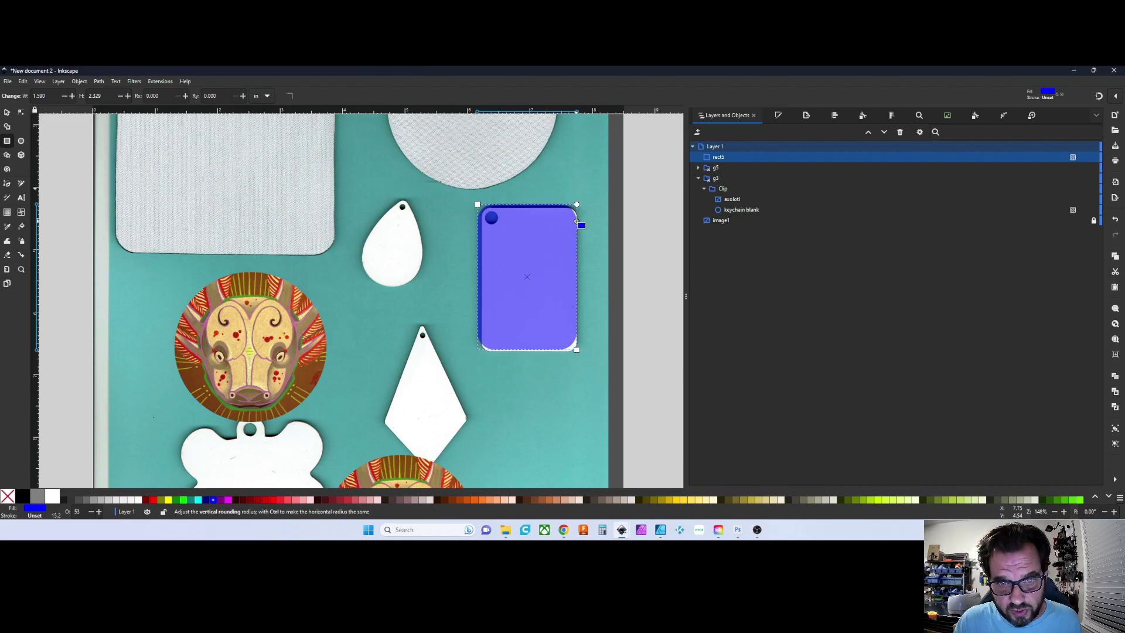
click(7, 112)
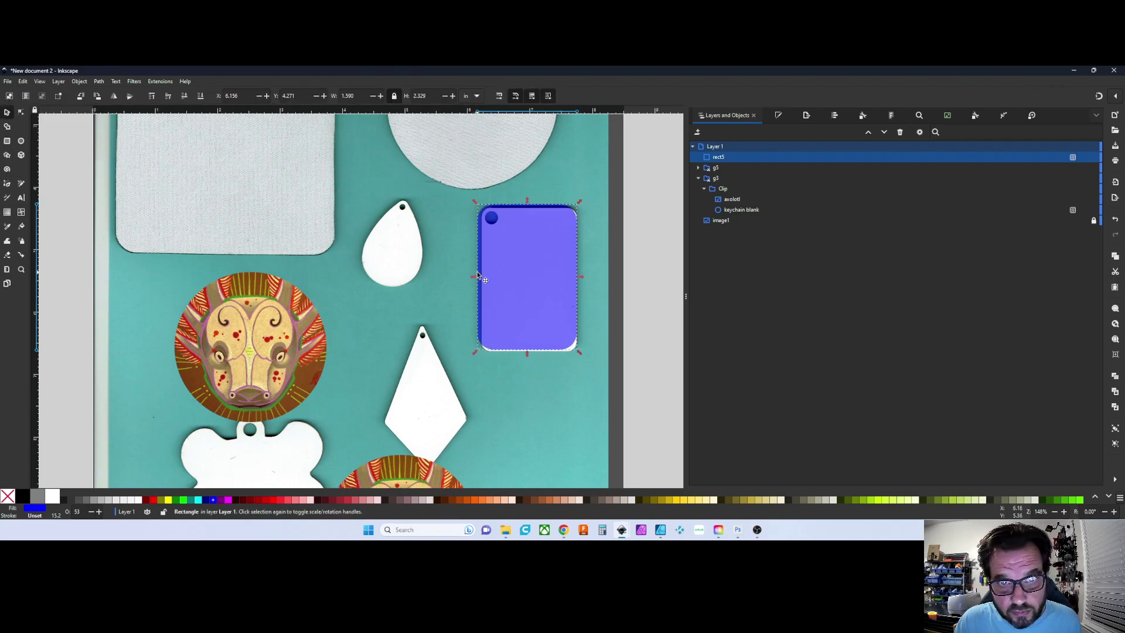
drag(509, 276, 511, 277)
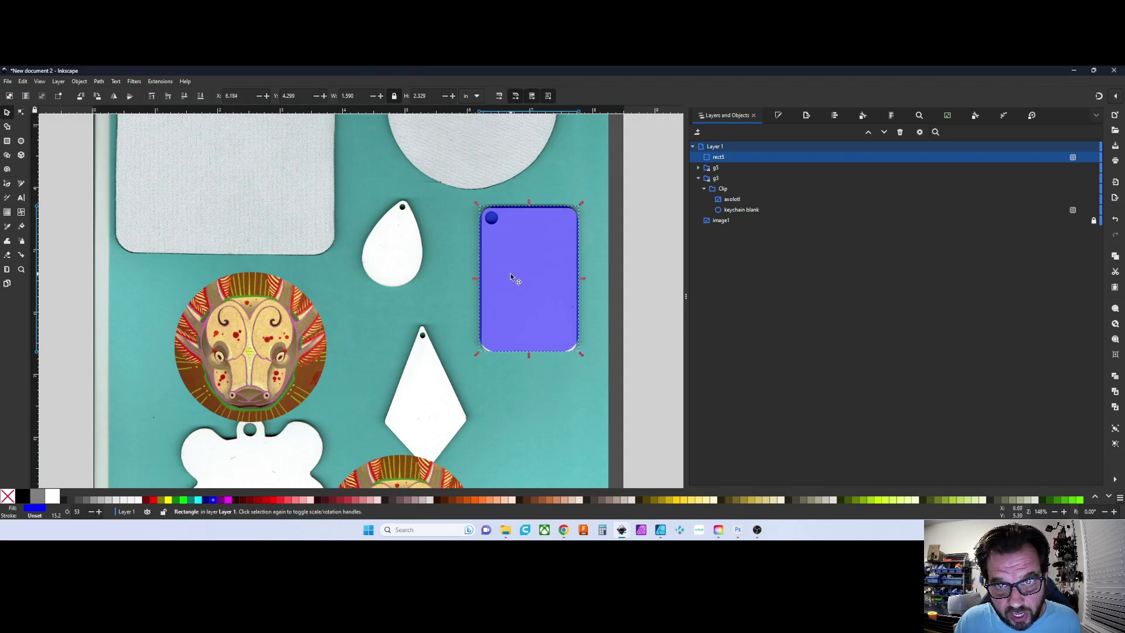
click(477, 280)
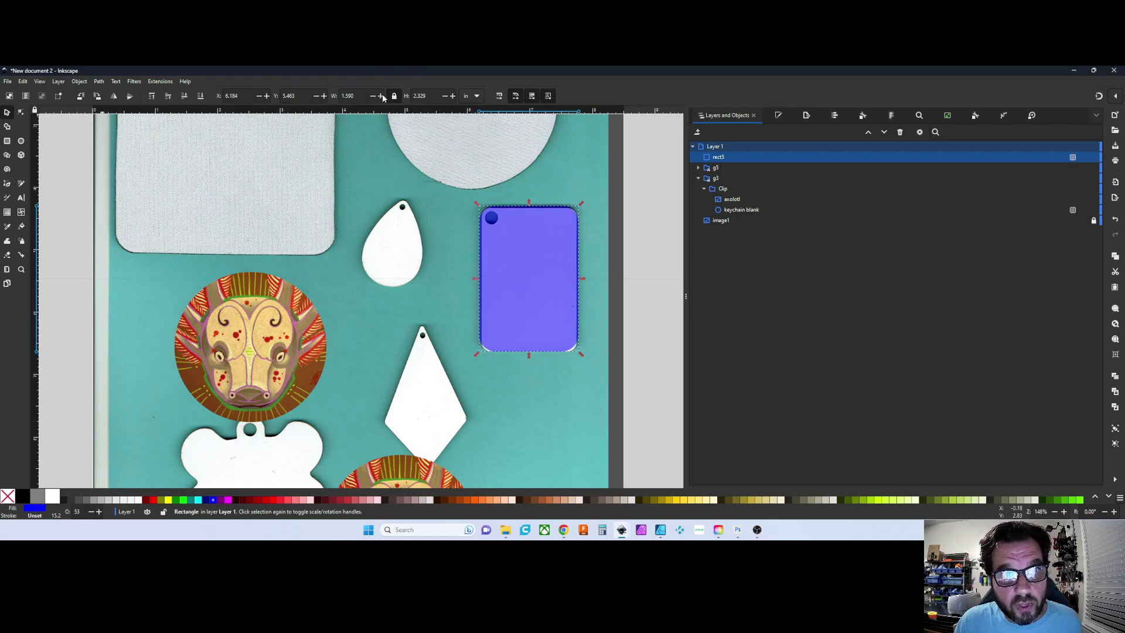
- Enlarge the blue rectangle proportionally by adding 0.5 in to its height and center it over the blank as a bleed margin
click(431, 96)
text(+)
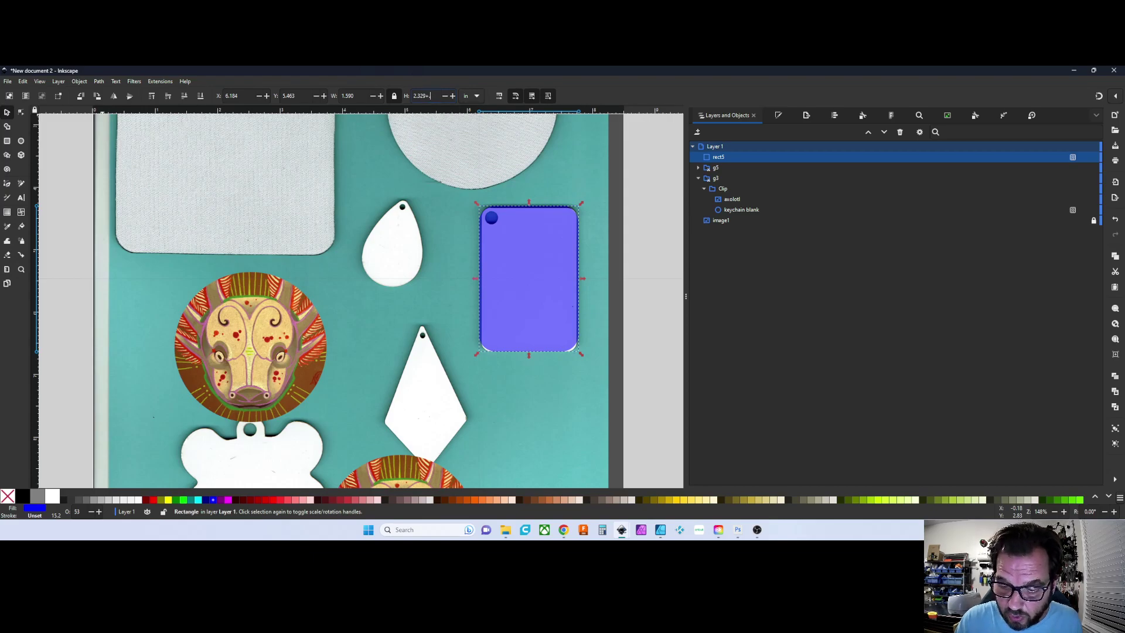
text(.5)
key(Return)
drag(529, 213, 518, 214)
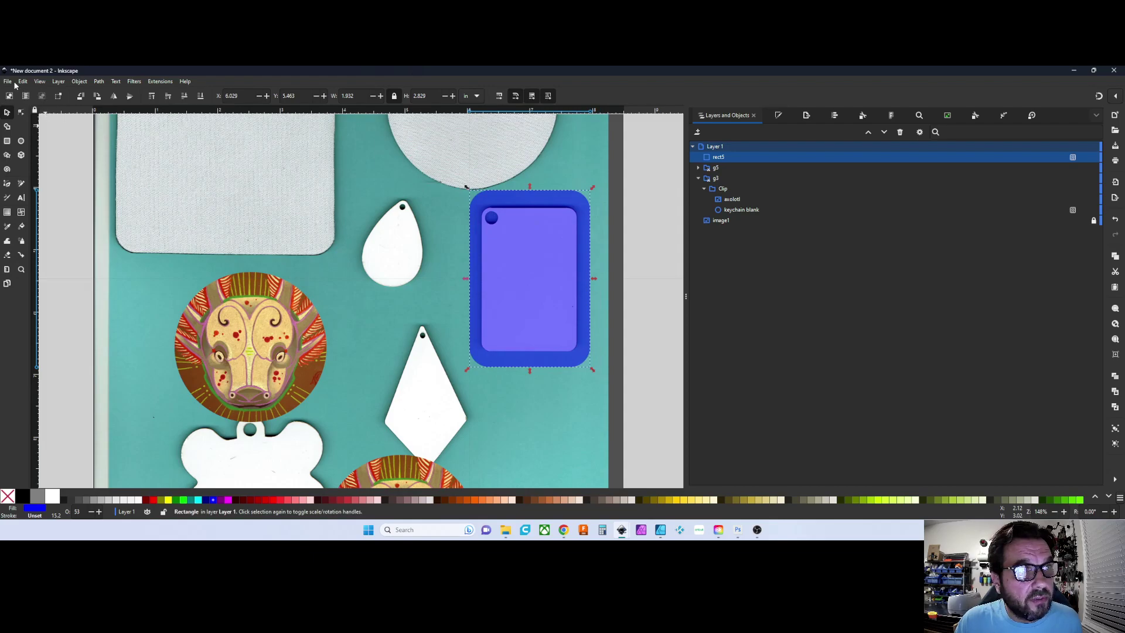
- Import the football player image from the Dropbox folder and place it over the blue rectangle
click(8, 81)
click(111, 191)
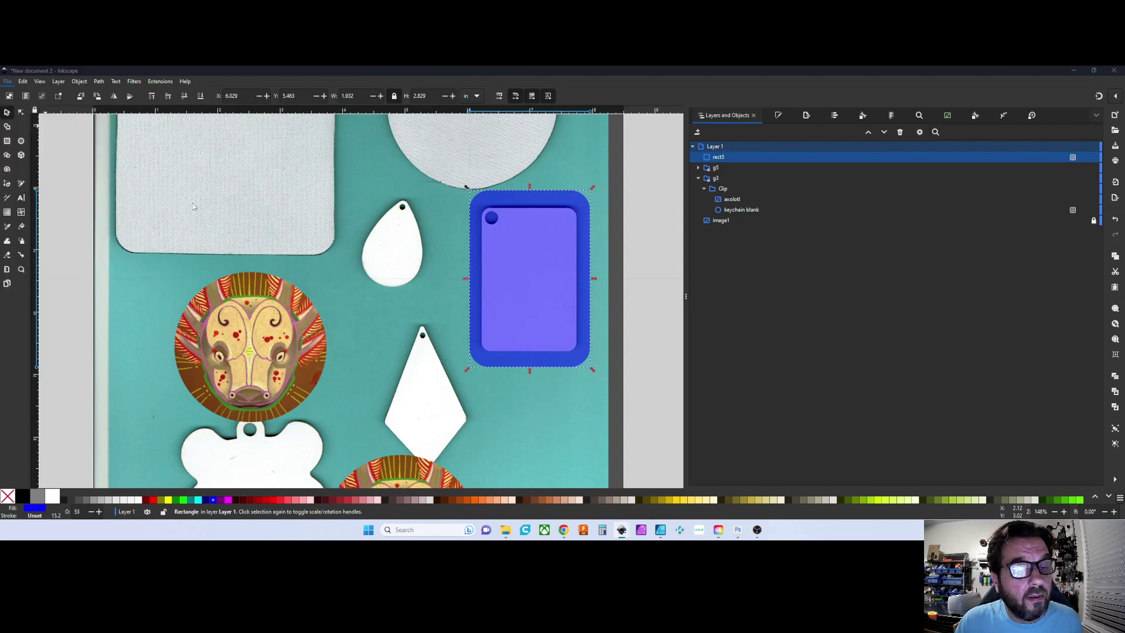
click(306, 326)
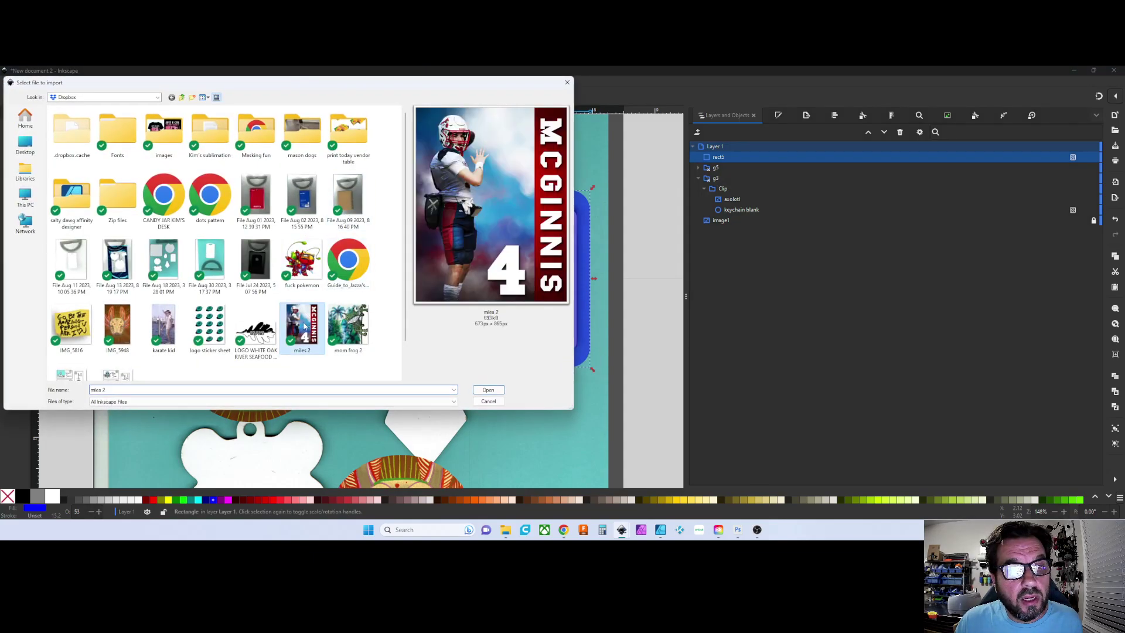
click(488, 390)
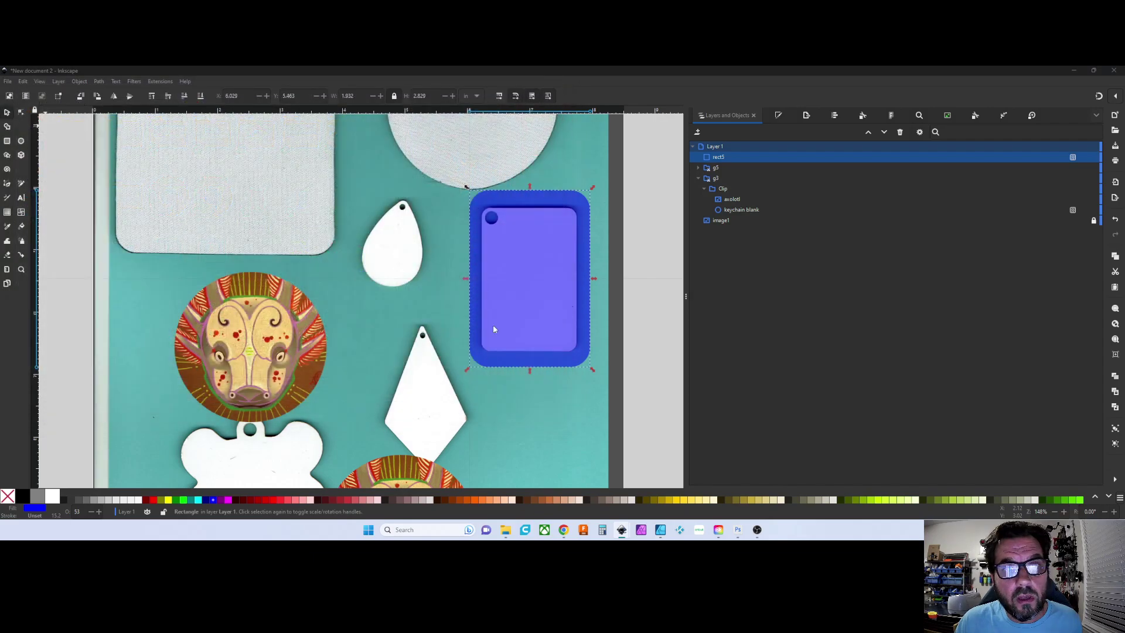
click(155, 210)
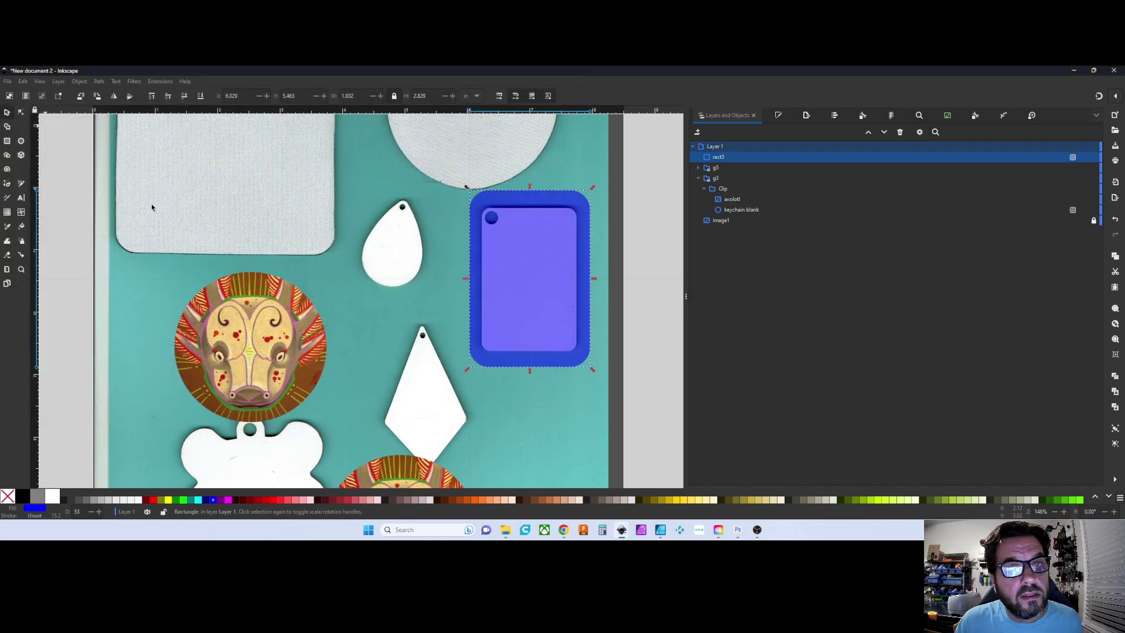
drag(412, 260, 562, 247)
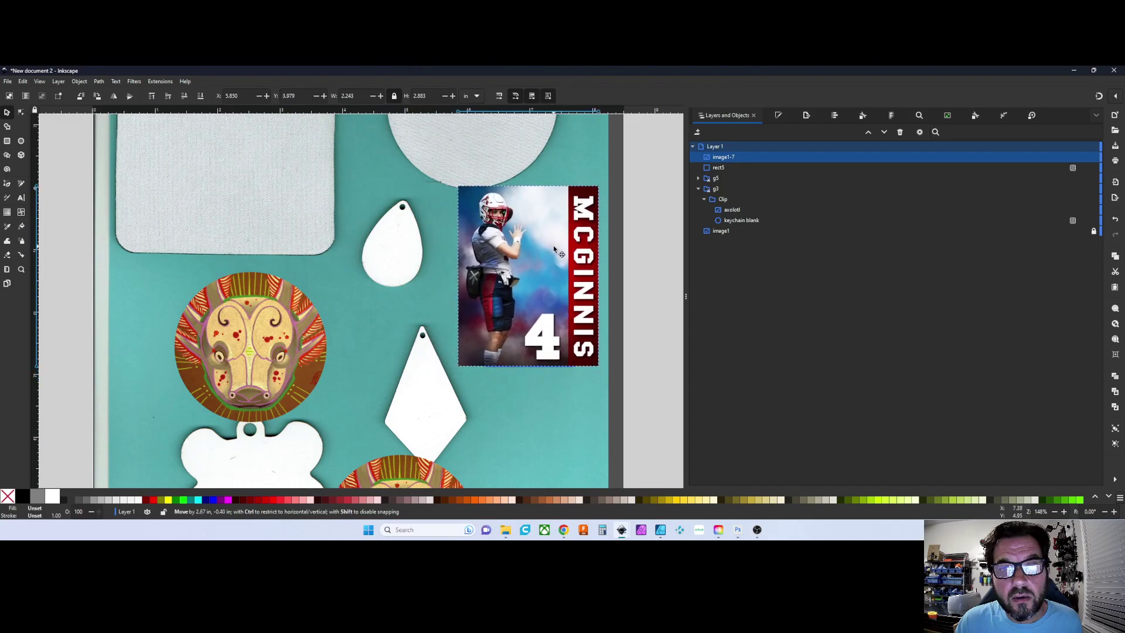
- Clip the football player image to the blue rounded rectangle
shift+click(731, 168)
right_click(731, 168)
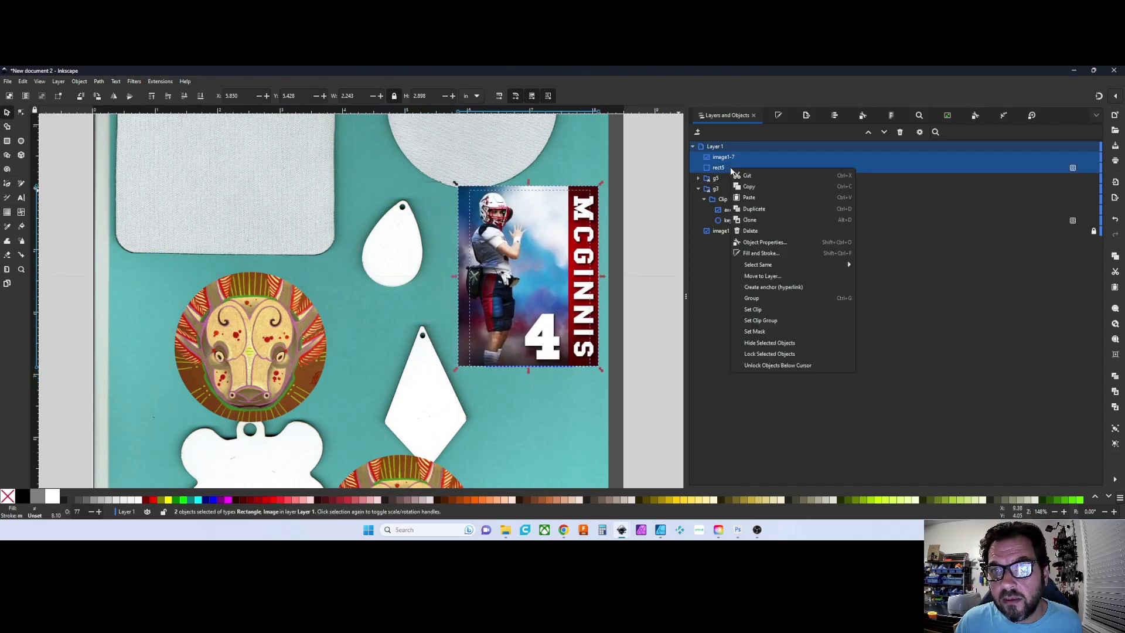
click(758, 310)
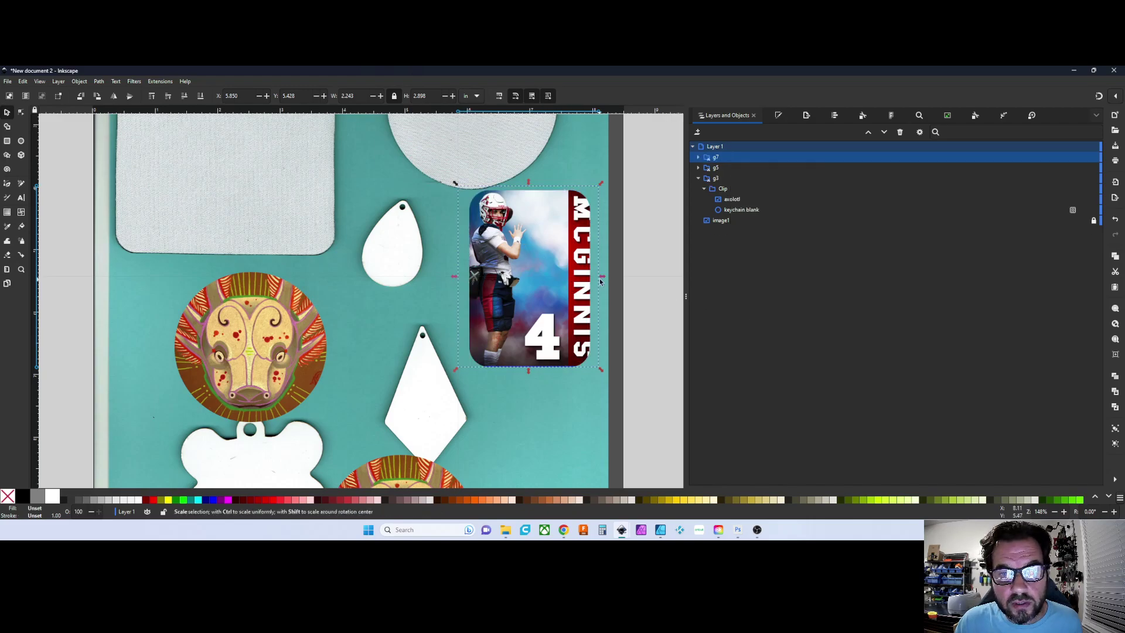
- Resize the football player image inside its clip group to about 1.89 × 2.68 in and center it within the rounded rectangle
drag(603, 279, 599, 279)
key(ctrl+z)
click(698, 158)
click(705, 168)
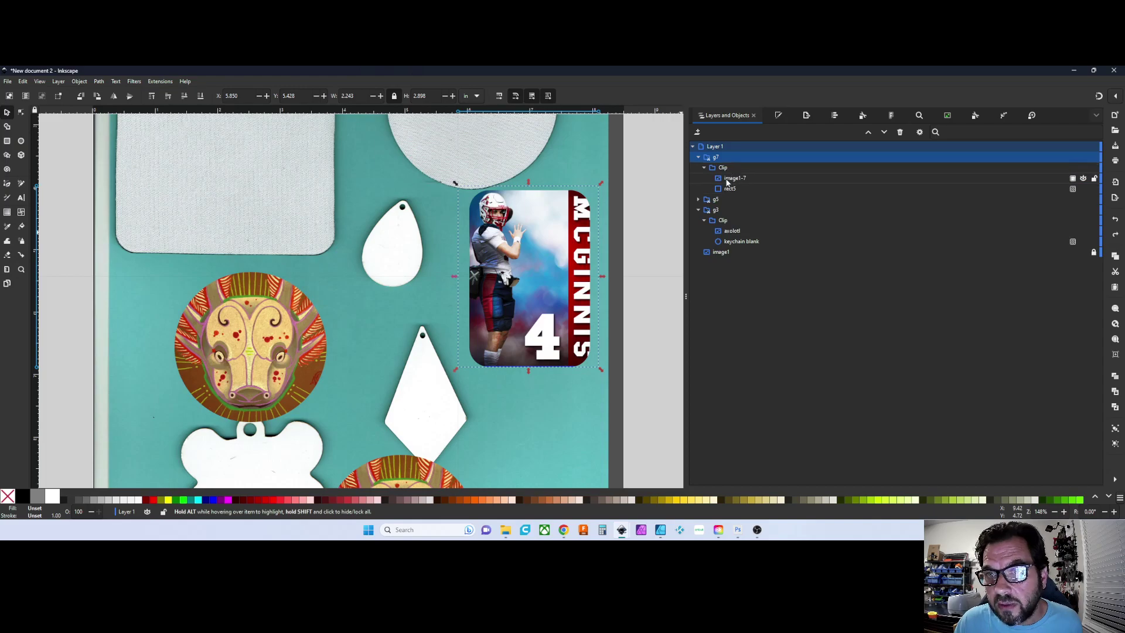
click(727, 179)
drag(608, 275, 599, 275)
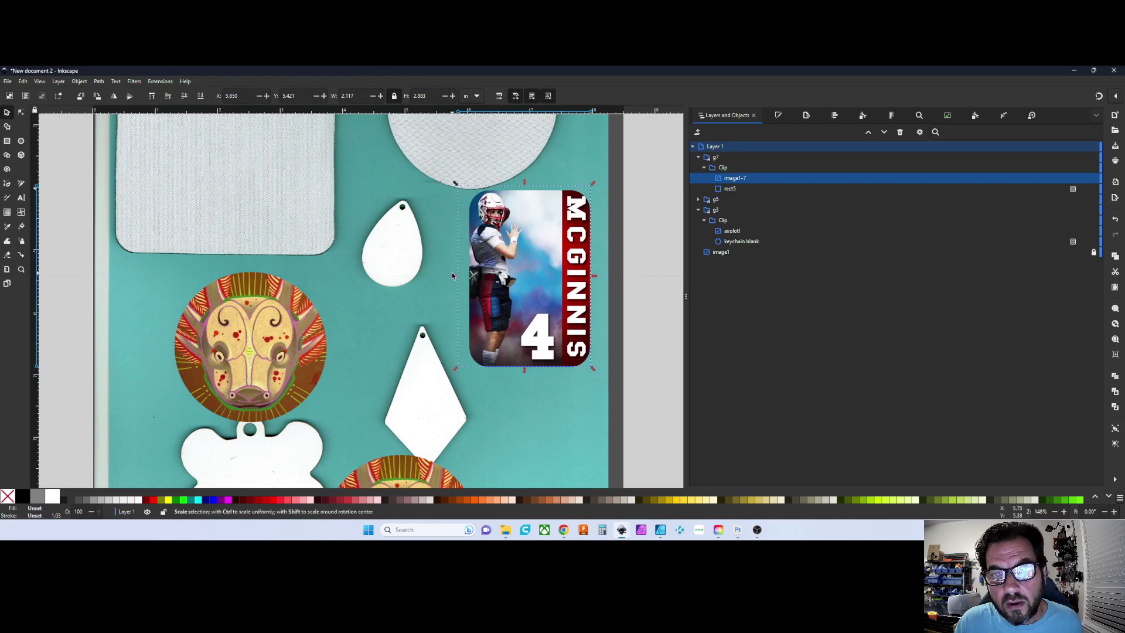
drag(453, 278, 451, 280)
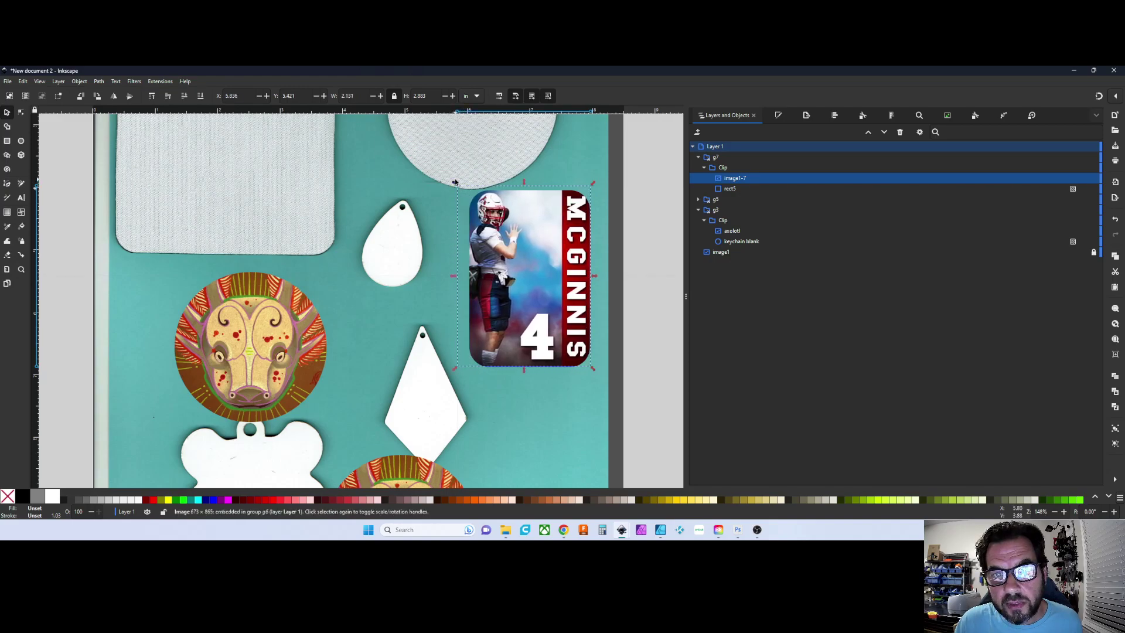
drag(454, 185, 464, 195)
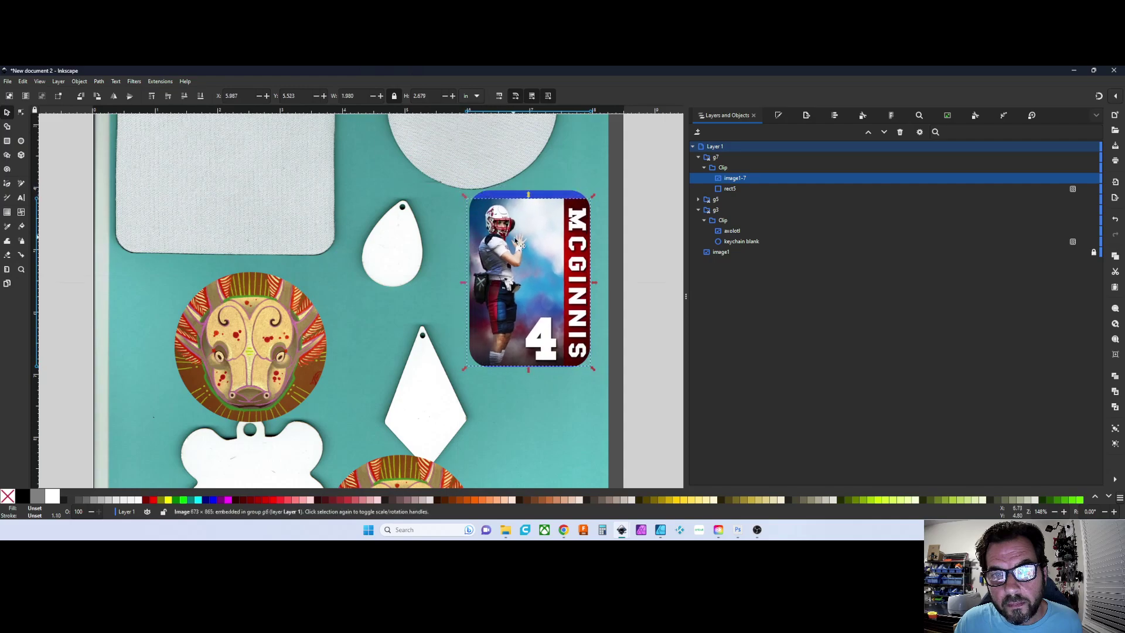
drag(528, 248, 527, 242)
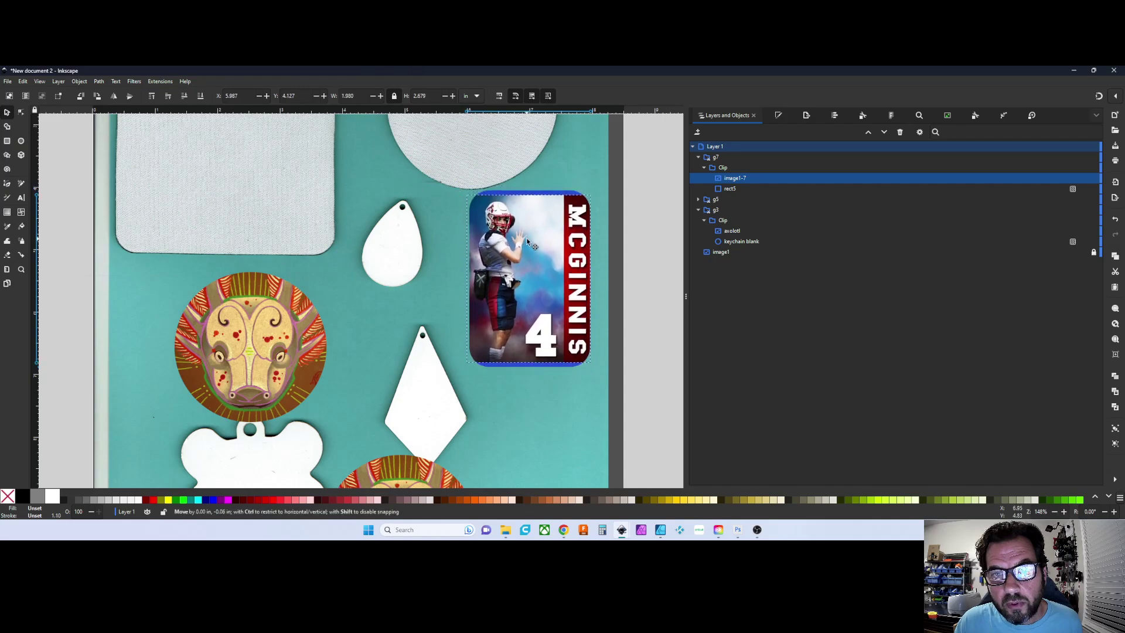
mouse_move(595, 279)
mouse_down()
mouse_move(586, 283)
mouse_move(597, 279)
mouse_up()
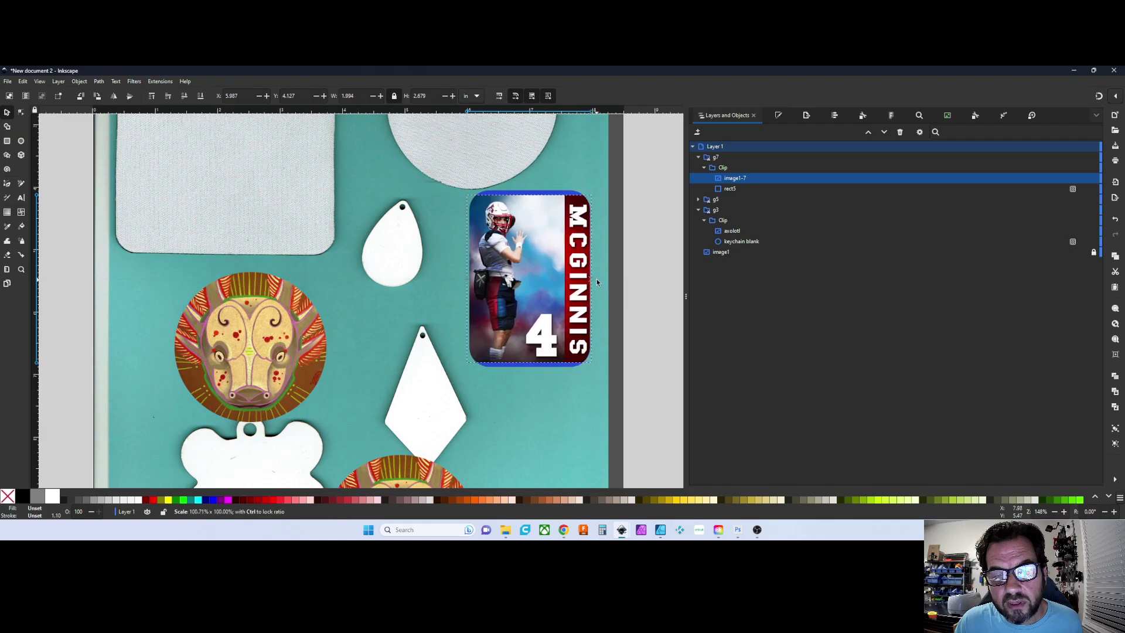
key(Escape)
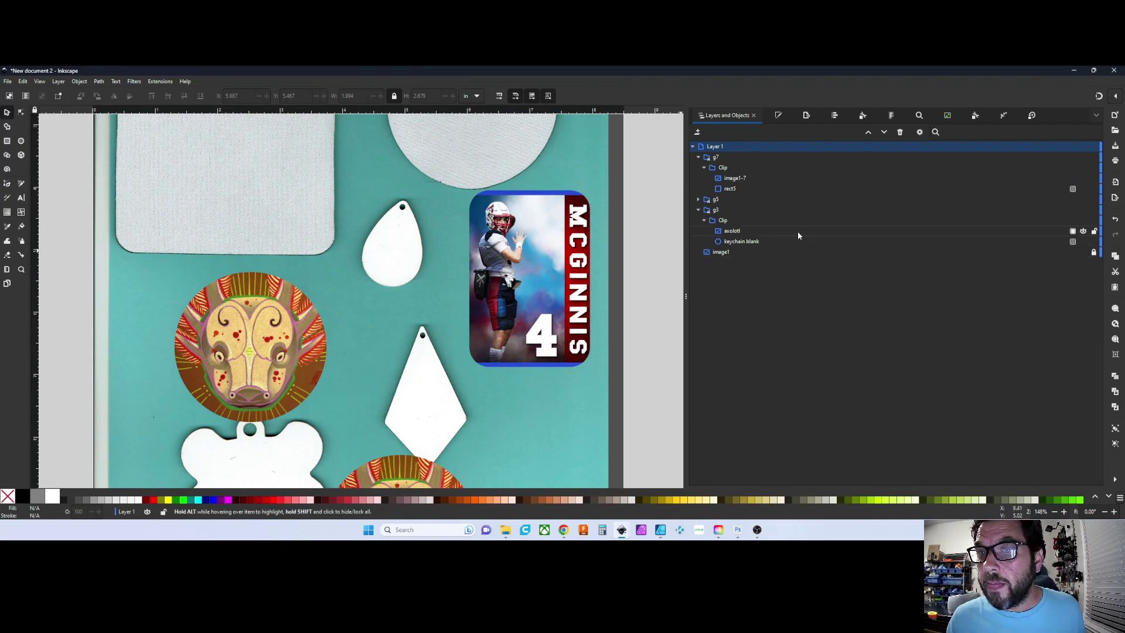
- Hide the scanned blanks image and print one color portrait copy of the page on the Brother MFC-J485DW printer
click(1084, 252)
scroll(378, 288, down, 1)
scroll(378, 288, down, 1)
scroll(357, 281, down, 1)
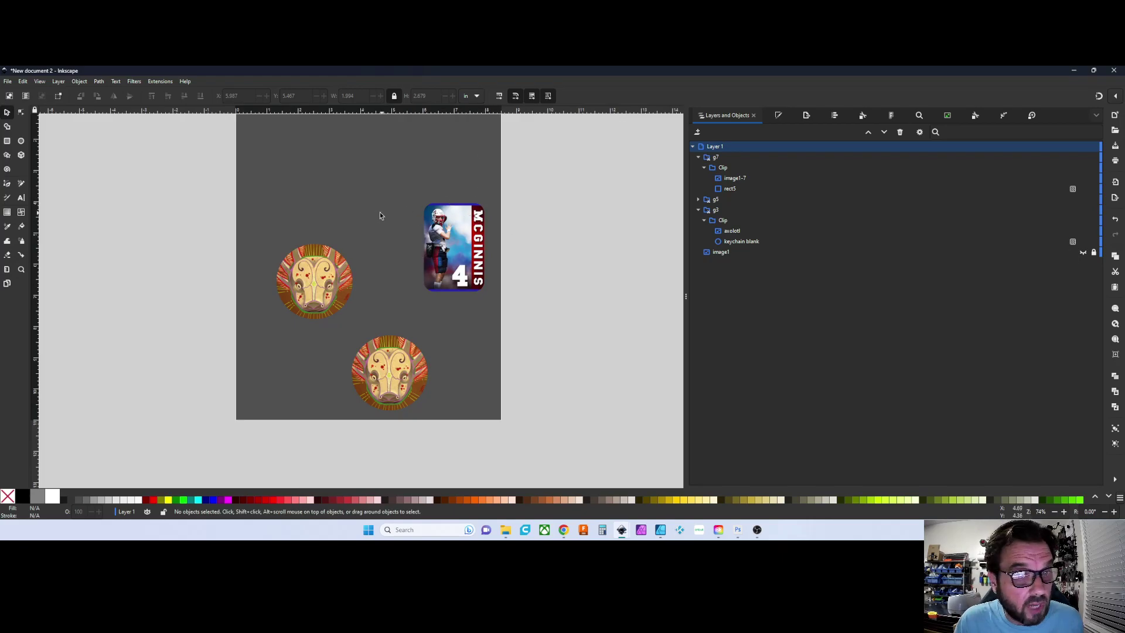
click(8, 83)
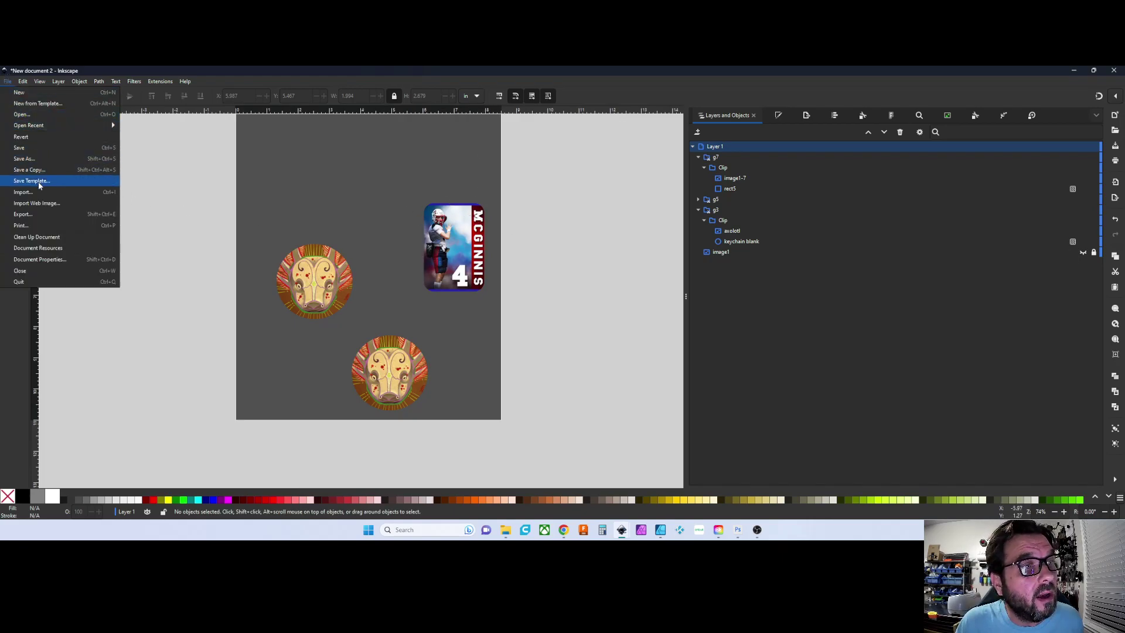
click(30, 226)
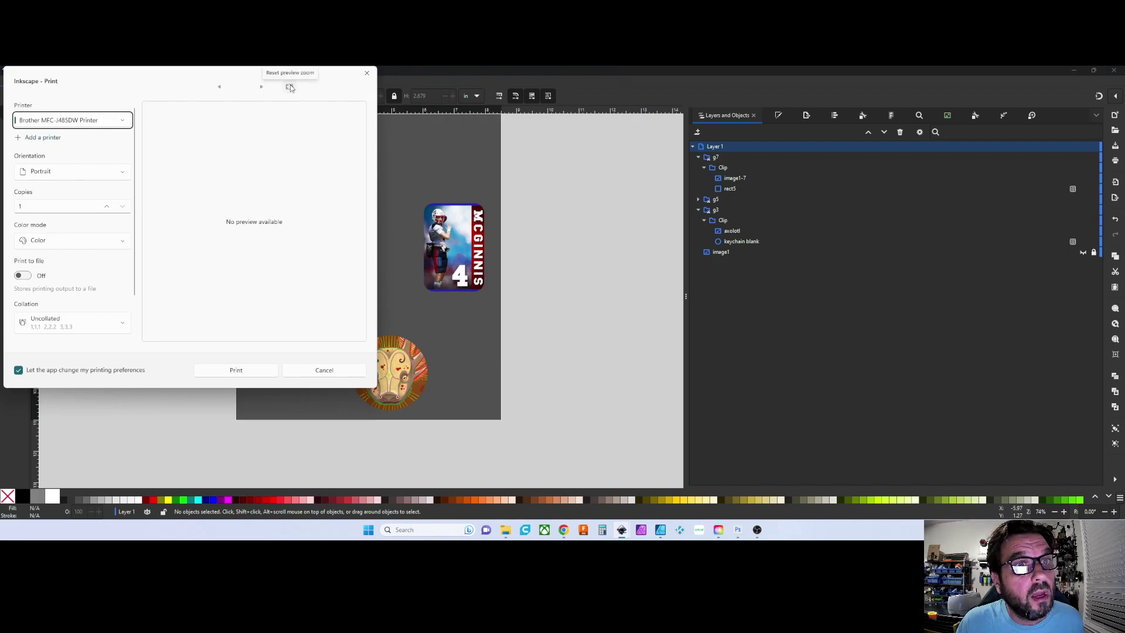
click(247, 374)
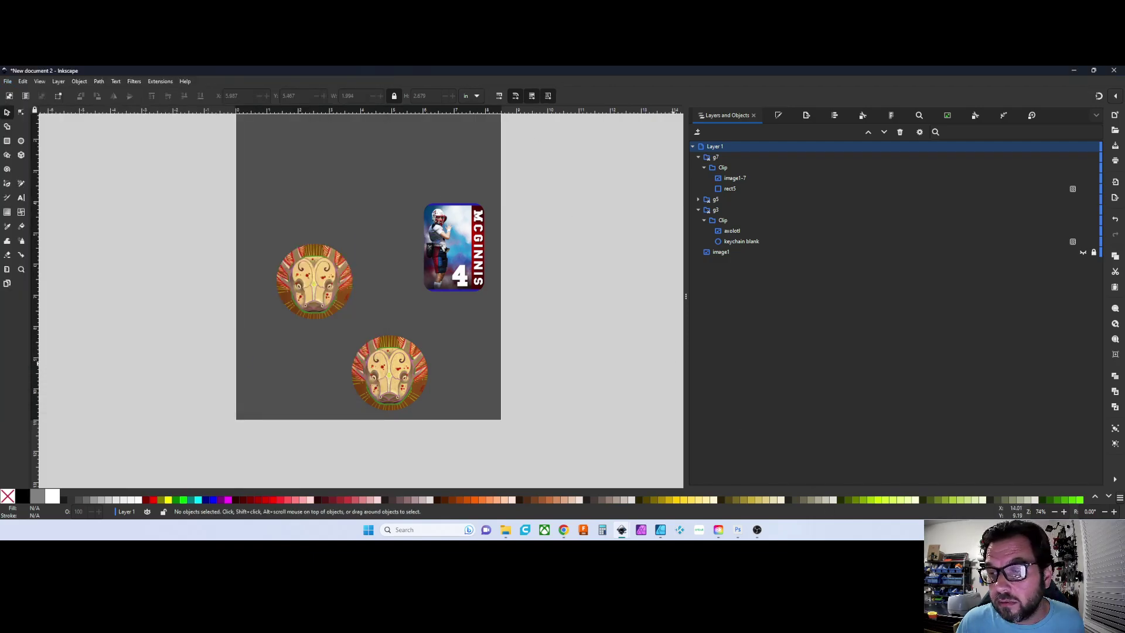
- Cancel all jobs in the Brother printer's queue and close the queue window
click(1029, 530)
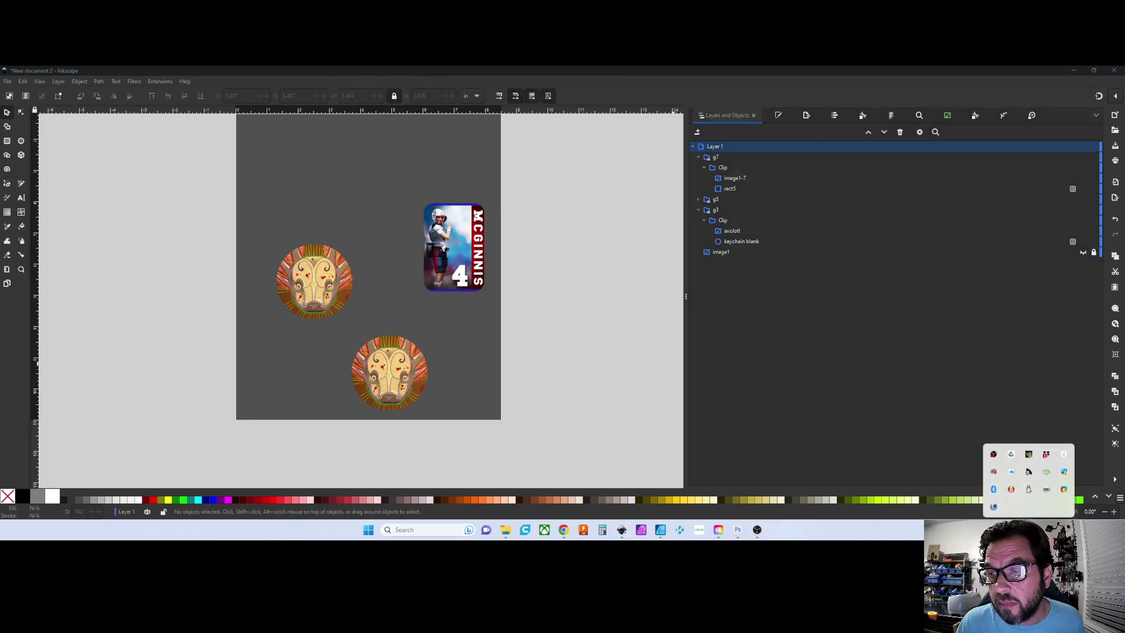
double_click(1047, 485)
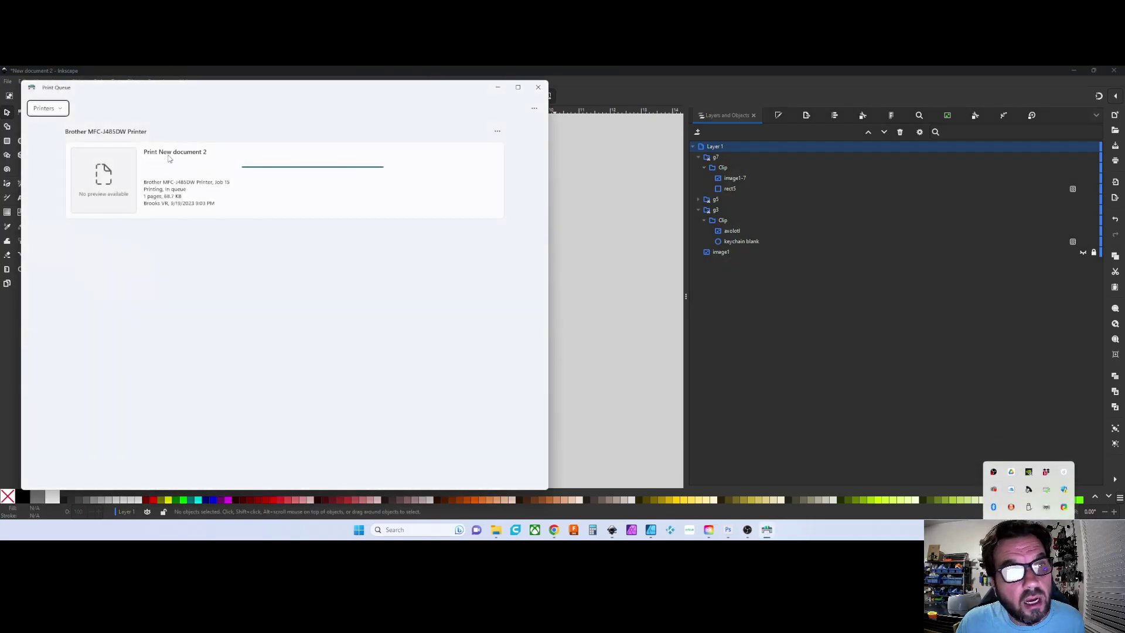
click(498, 131)
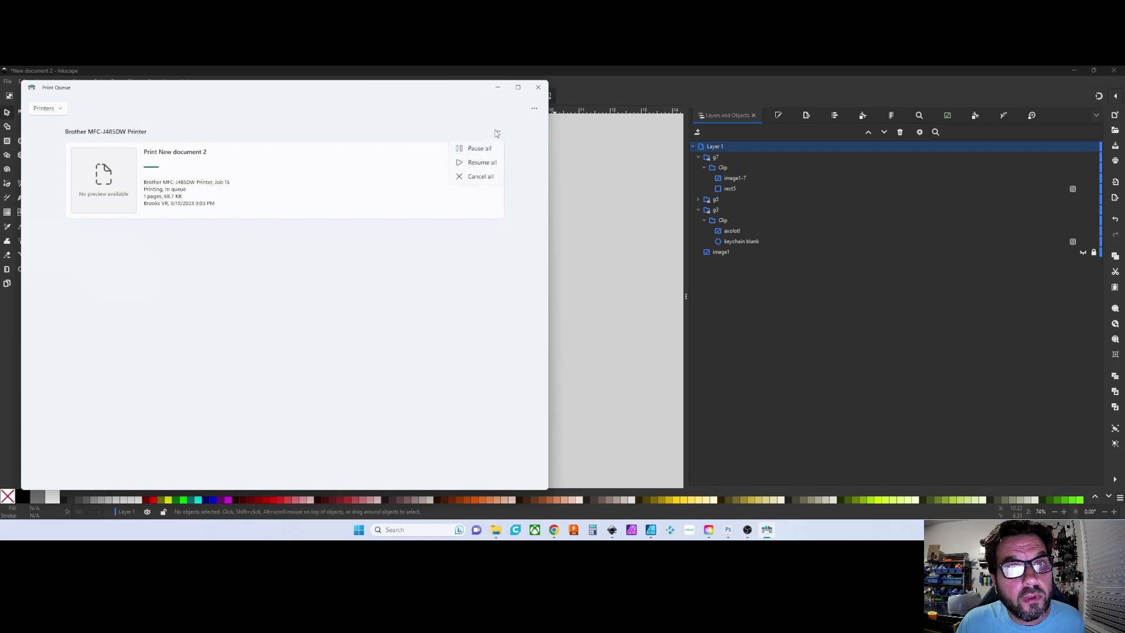
click(480, 175)
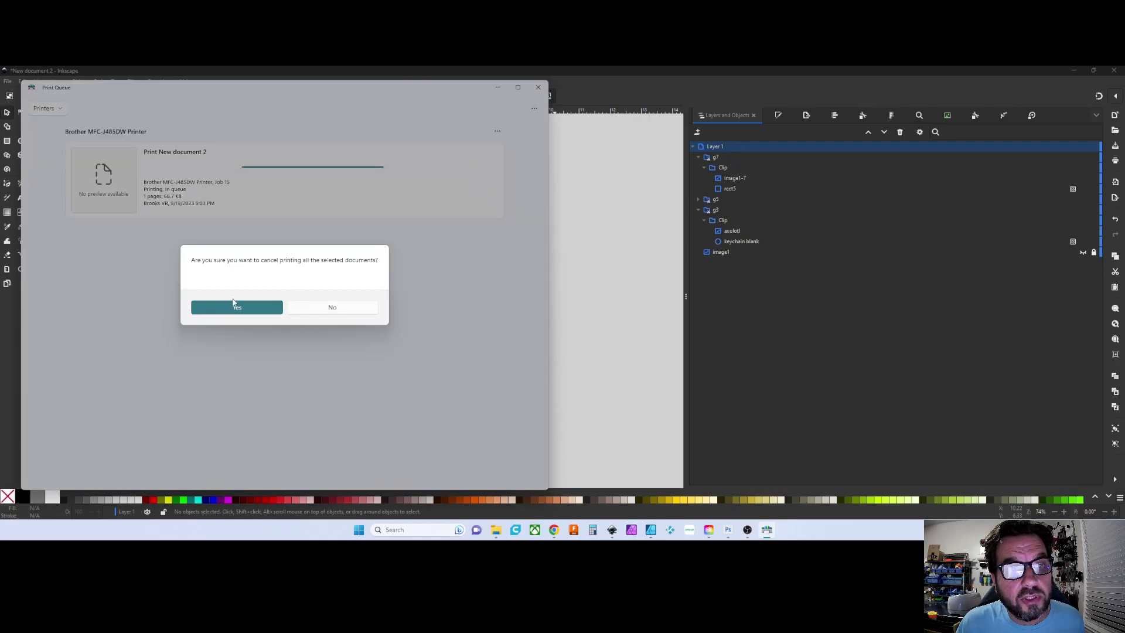
click(233, 307)
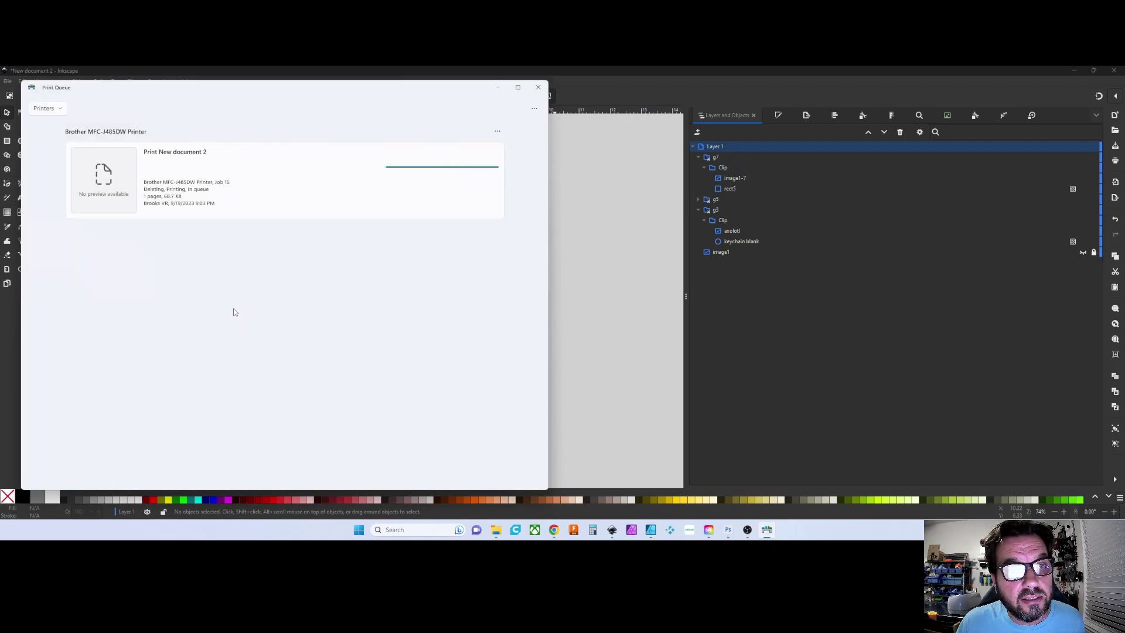
click(539, 88)
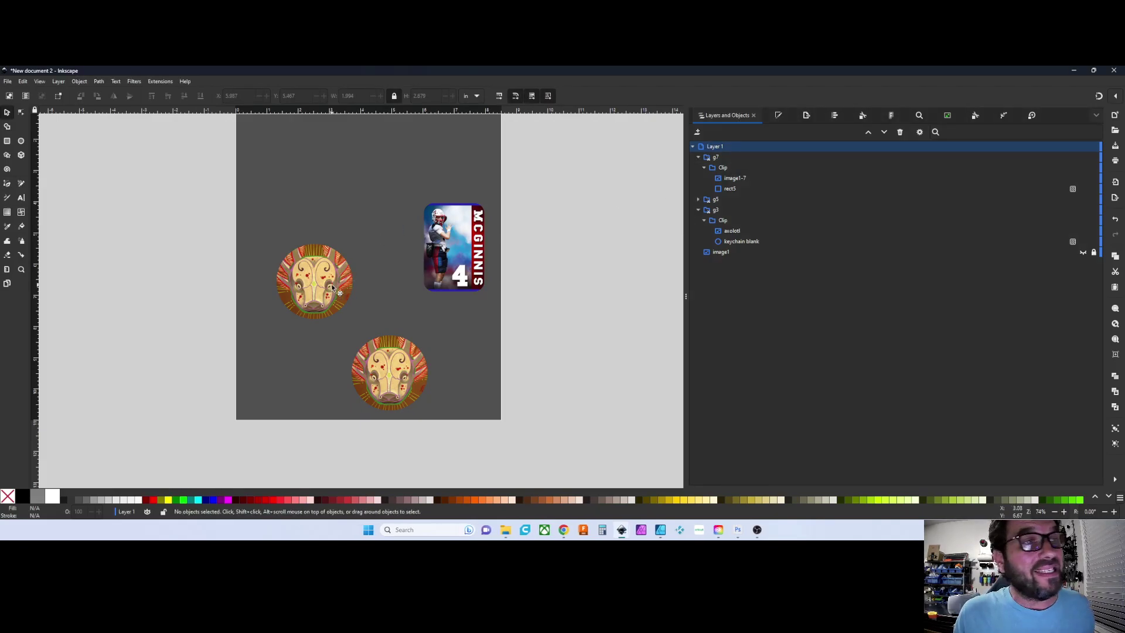
- Show the scanned blanks image and draw a circle about 0.94 in across over the round part of the teardrop blank
click(1083, 251)
scroll(320, 214, up, 2)
scroll(488, 260, up, 3)
scroll(491, 270, down, 2)
scroll(492, 277, up, 2)
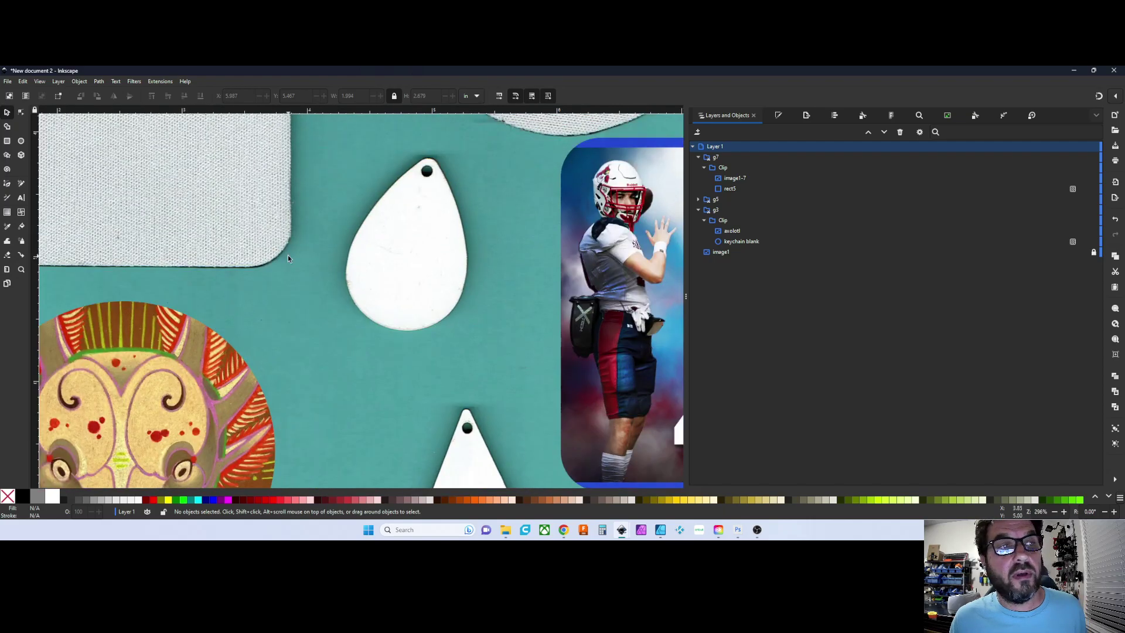
click(21, 141)
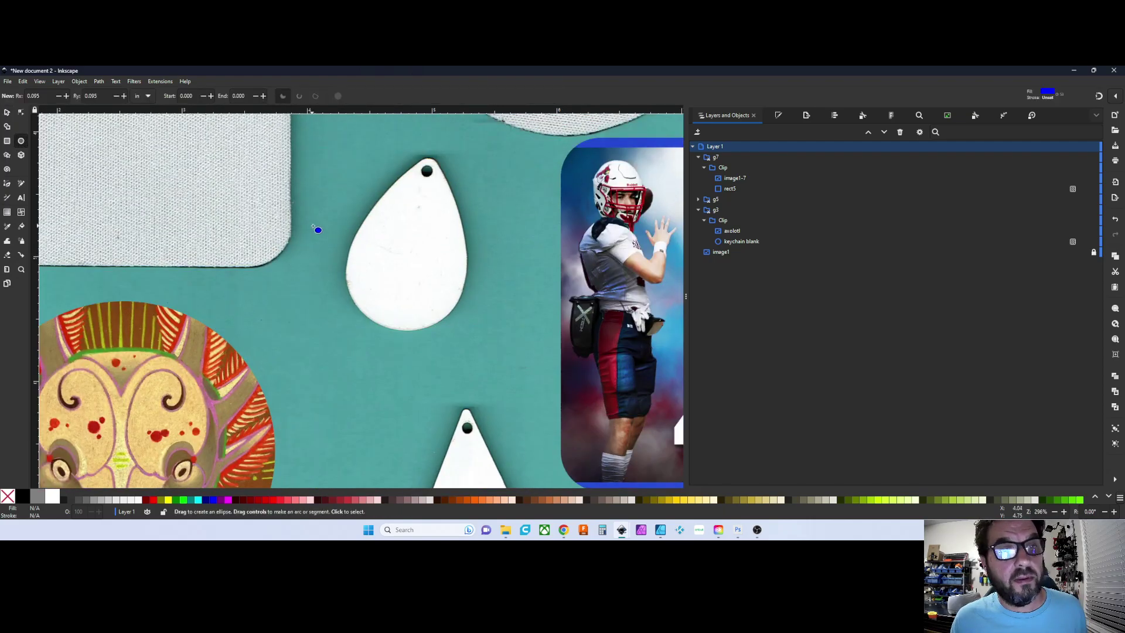
drag(355, 215, 472, 333)
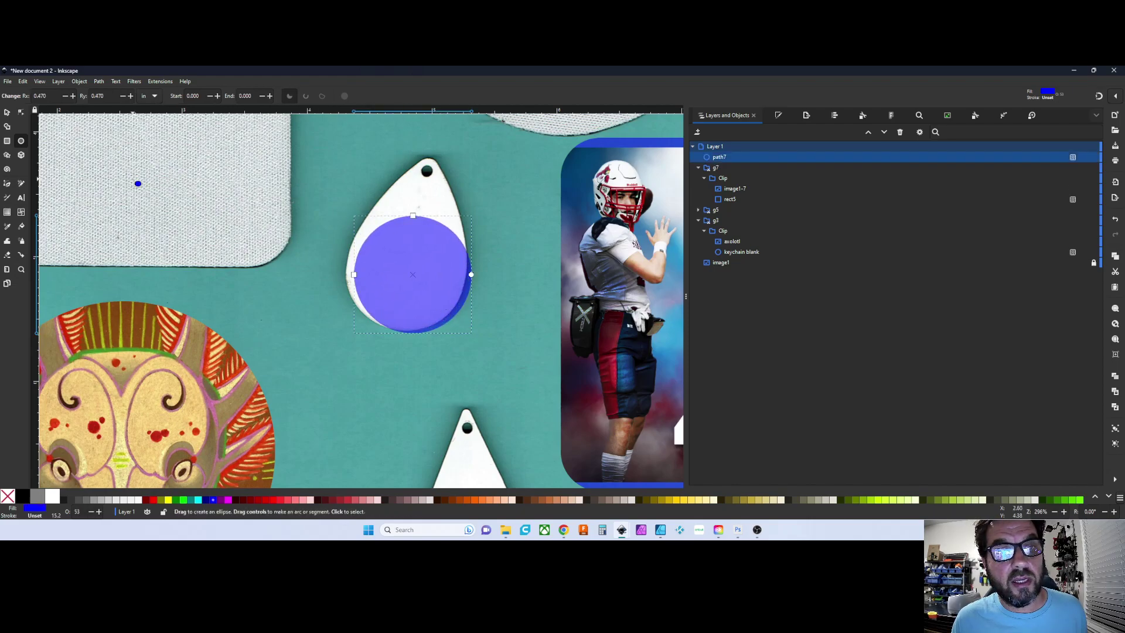
- Draw a three-cornered polygon of about 0.54 in radius and move it over the circle toward the teardrop's tip
click(7, 127)
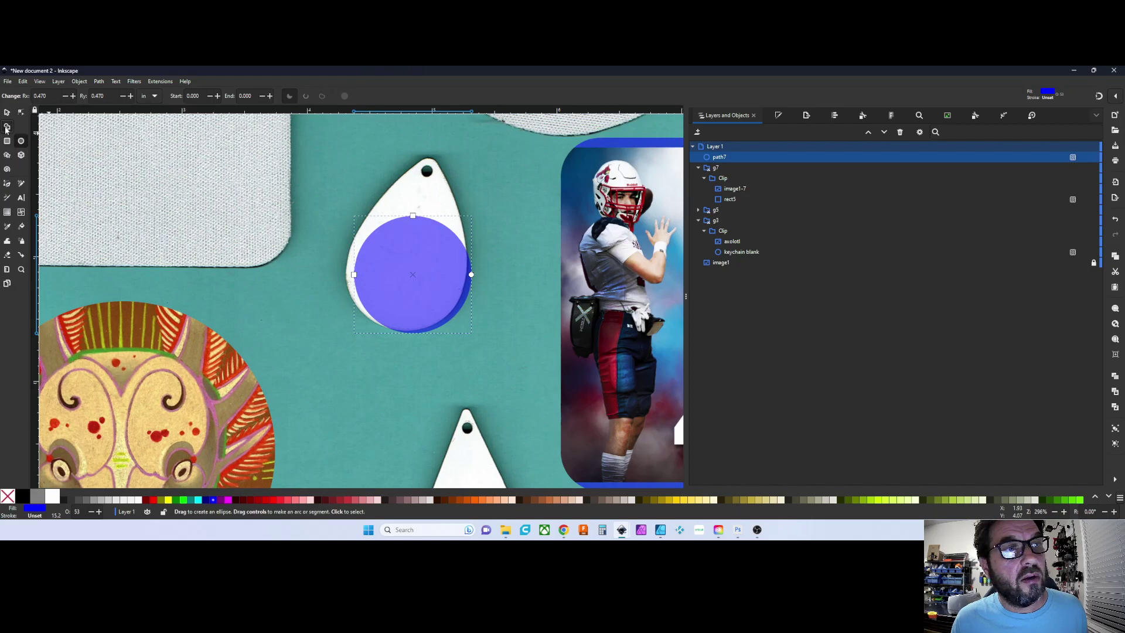
click(7, 113)
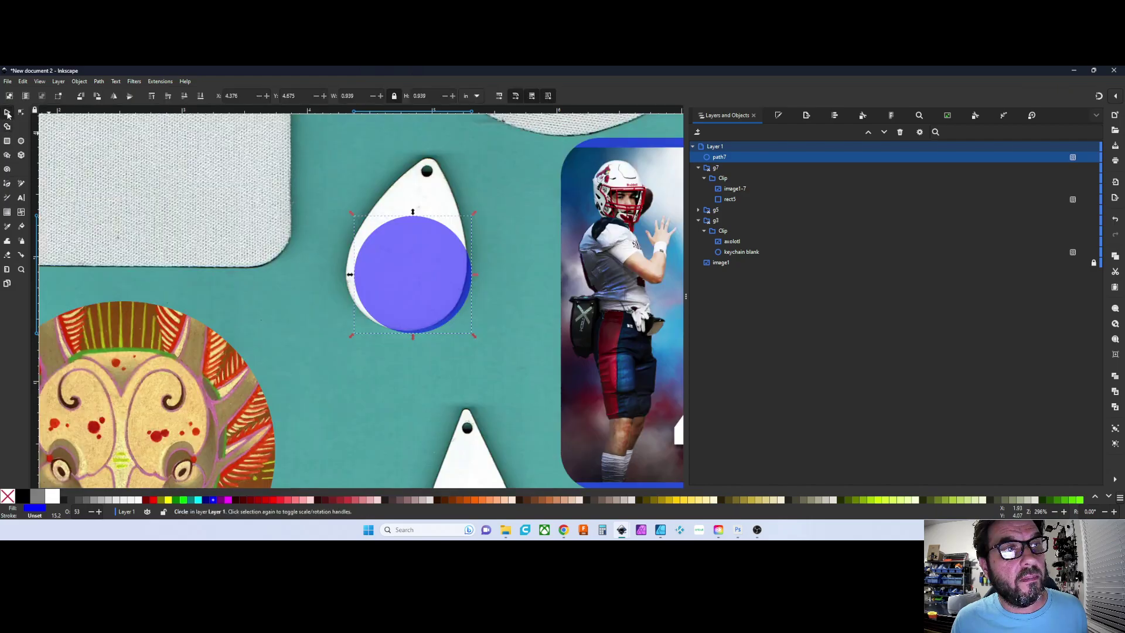
click(8, 155)
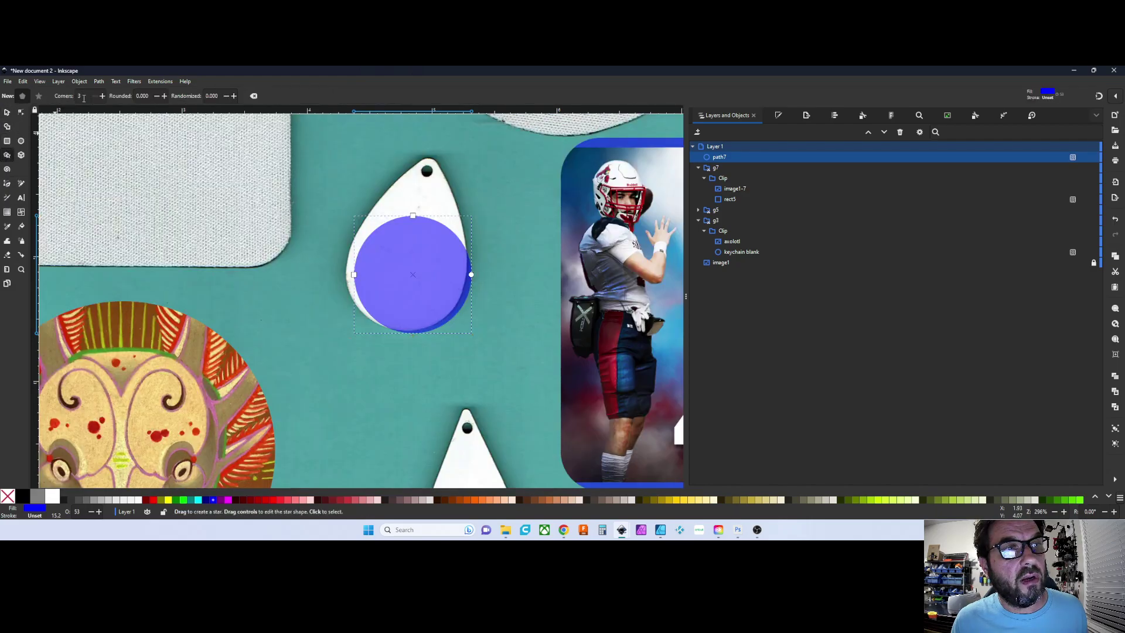
drag(240, 179, 283, 220)
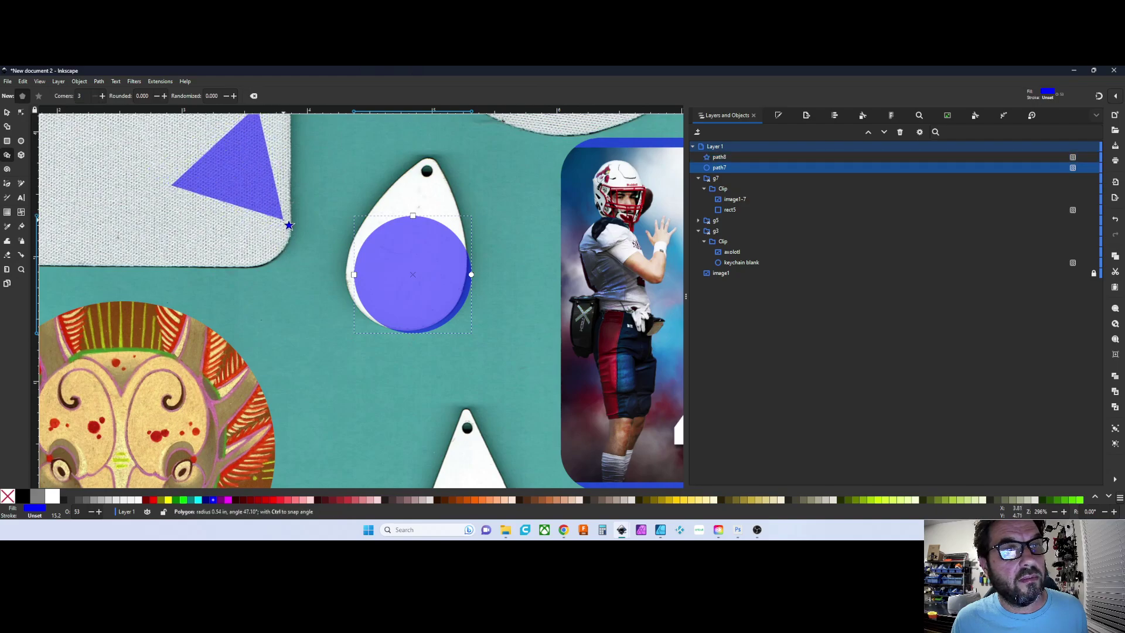
click(4, 113)
drag(235, 170, 419, 229)
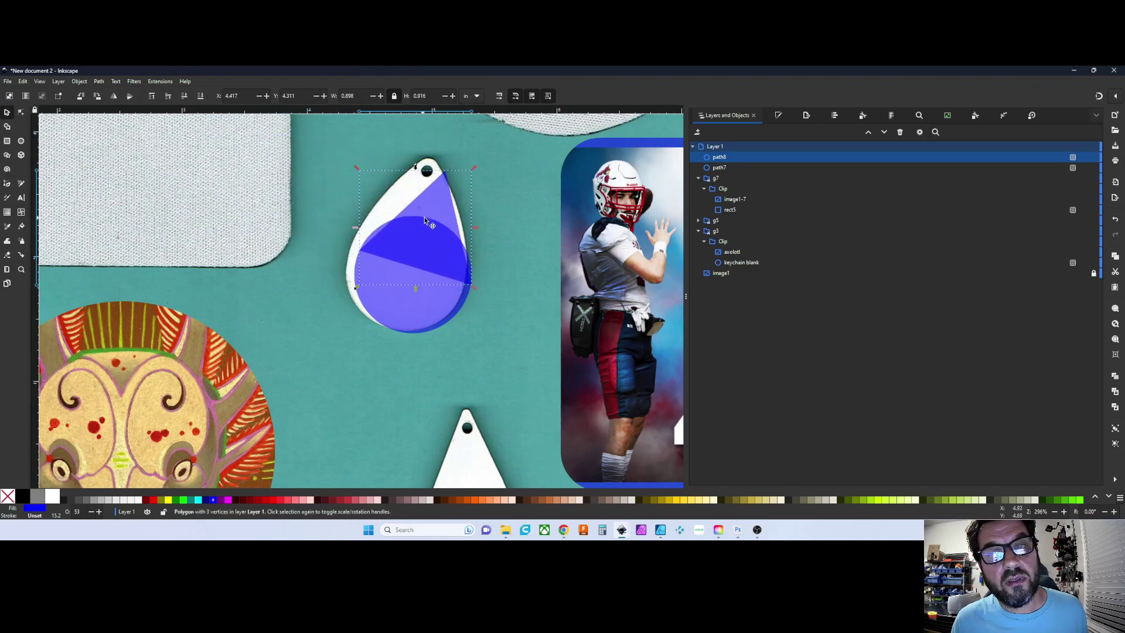
- Unite the triangle and circle into one path and align it with the teardrop blank
shift+click(732, 168)
click(99, 84)
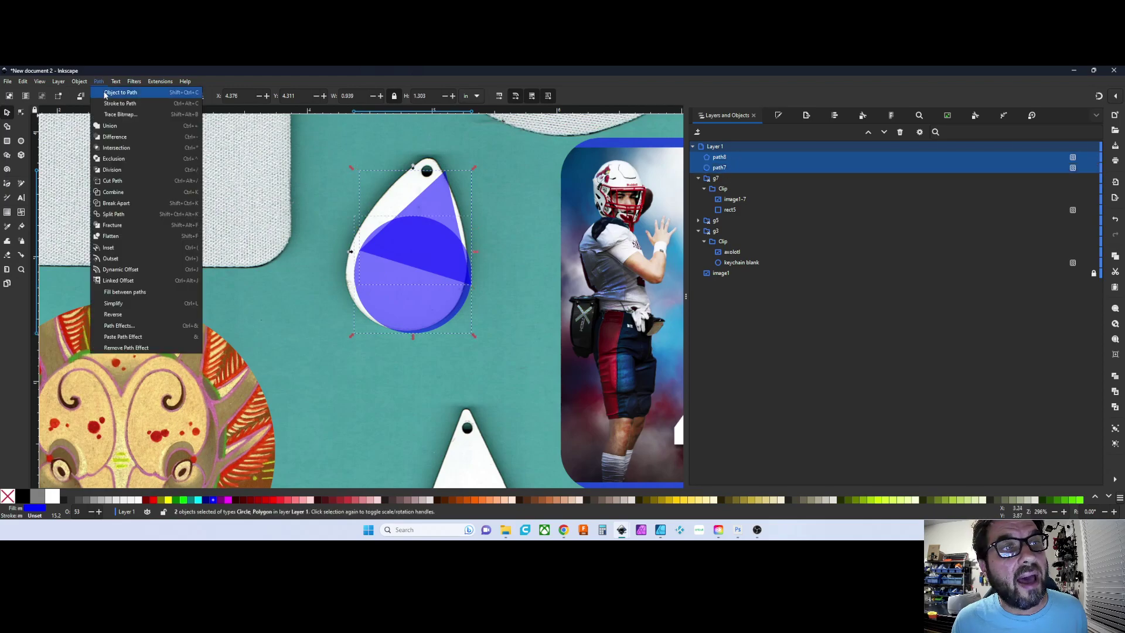
click(120, 123)
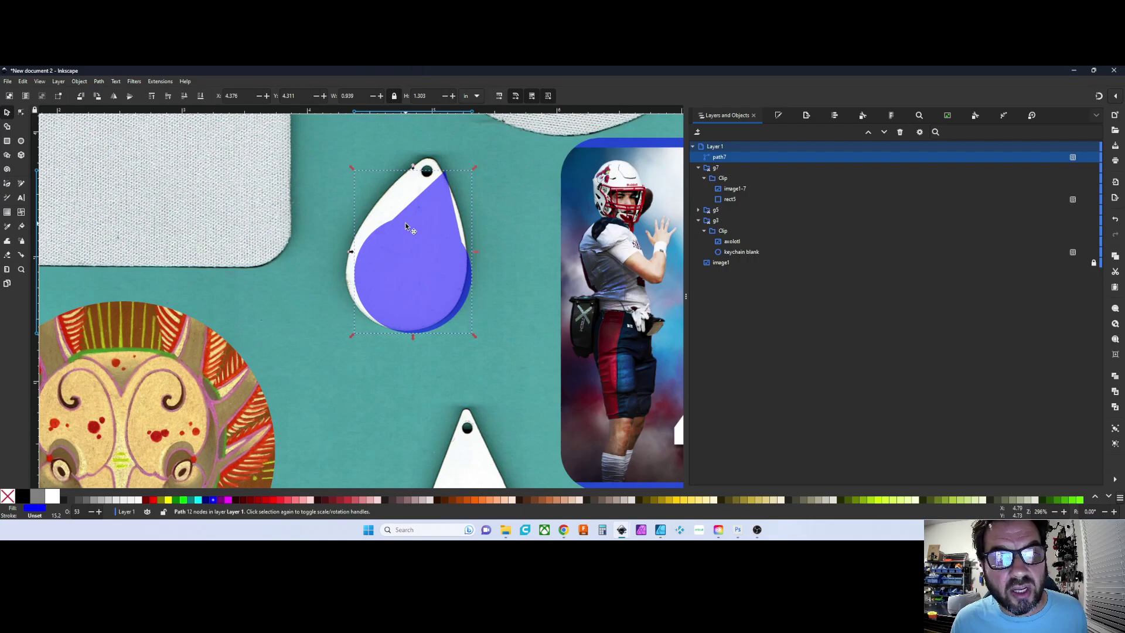
mouse_move(405, 223)
mouse_down()
mouse_move(380, 210)
mouse_move(389, 216)
mouse_up()
- Remove the two junction nodes from the teardrop path and adjust its side handles and tip node to match the blank's outline
click(22, 112)
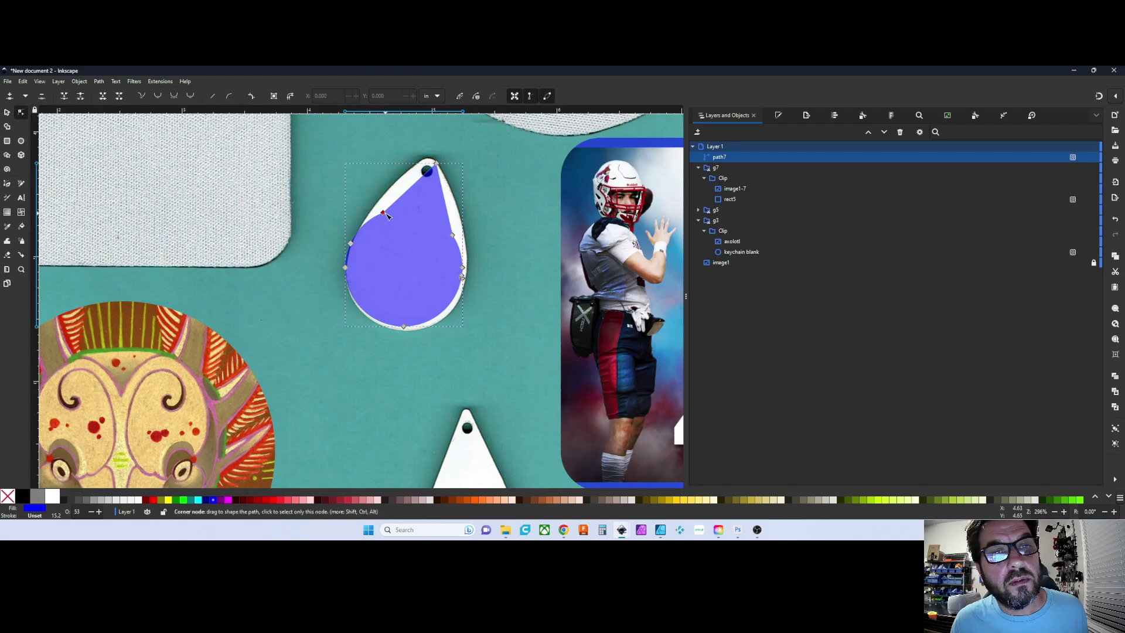
click(383, 213)
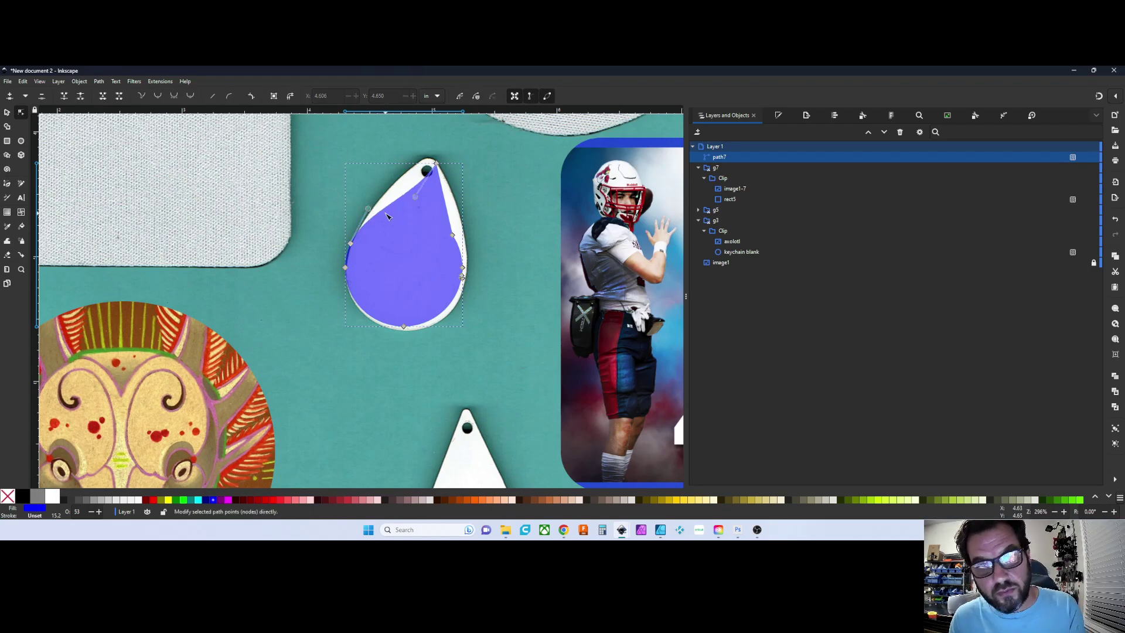
click(452, 235)
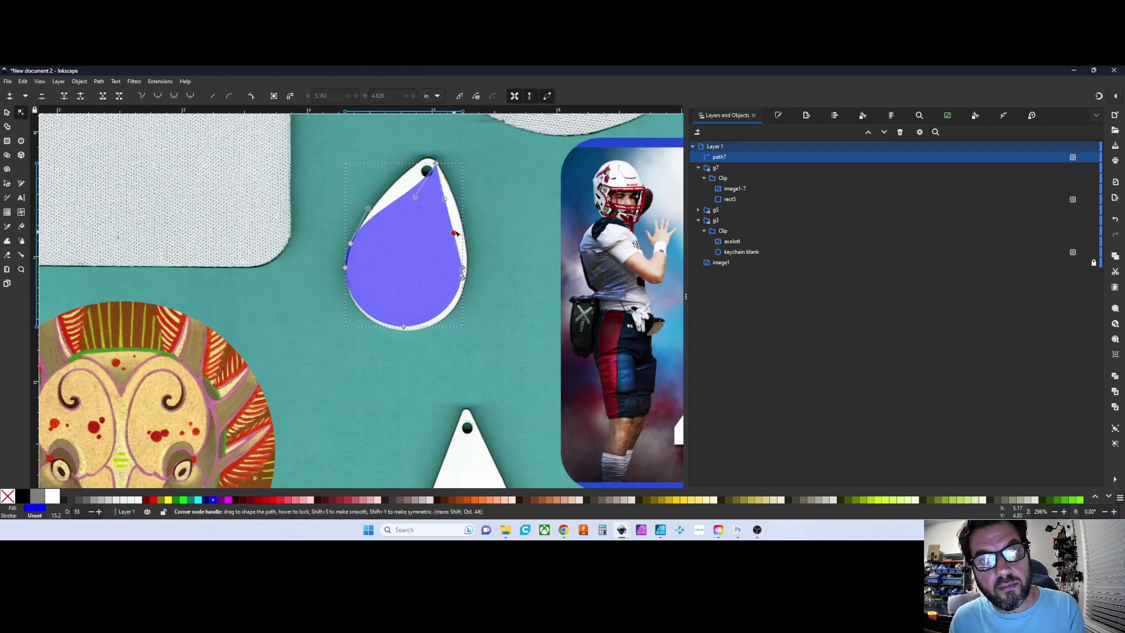
drag(457, 235, 464, 221)
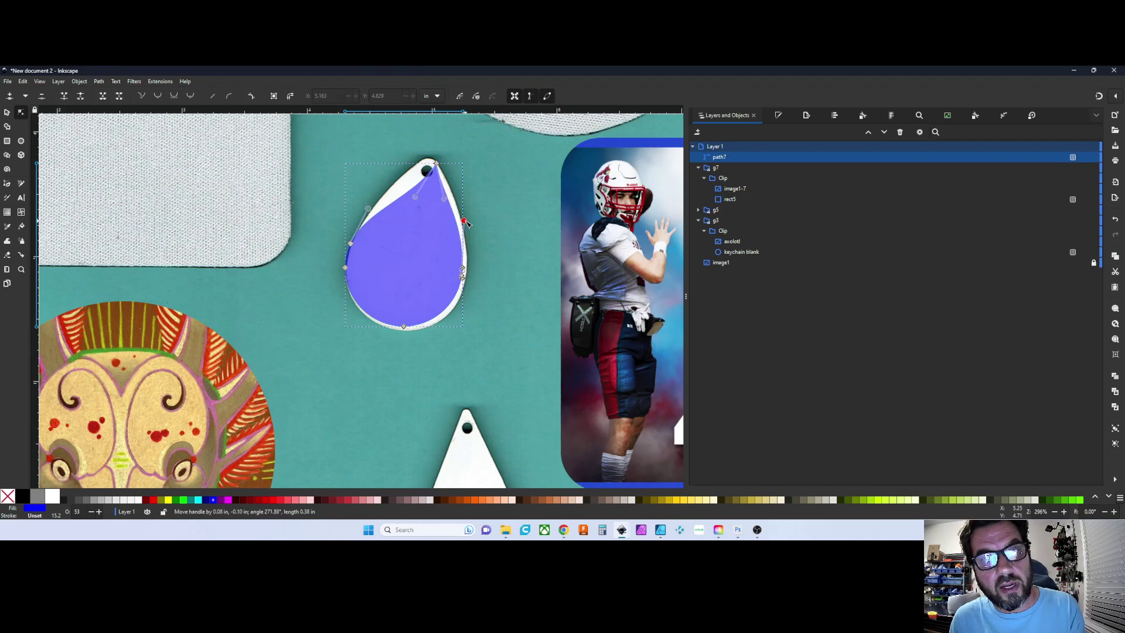
drag(403, 195, 402, 186)
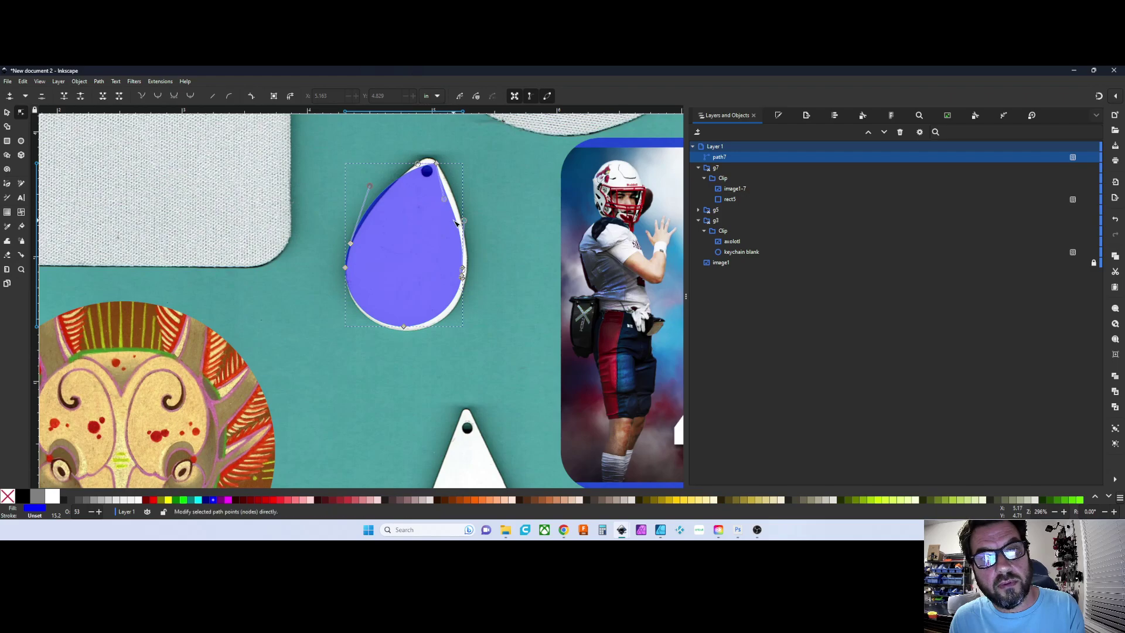
drag(455, 222, 464, 218)
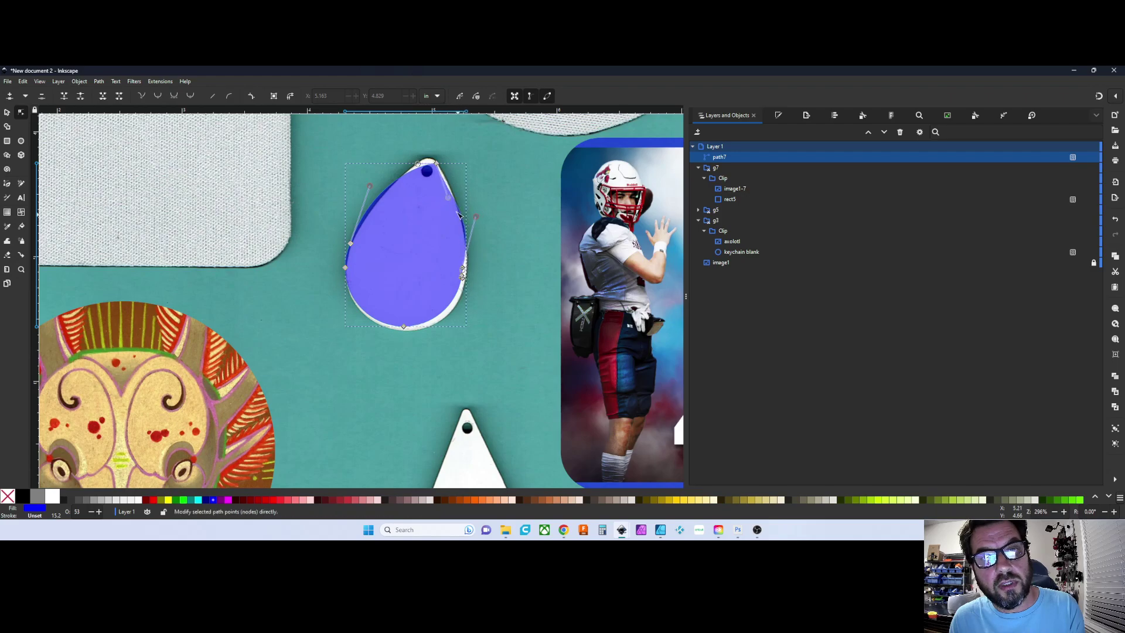
click(438, 164)
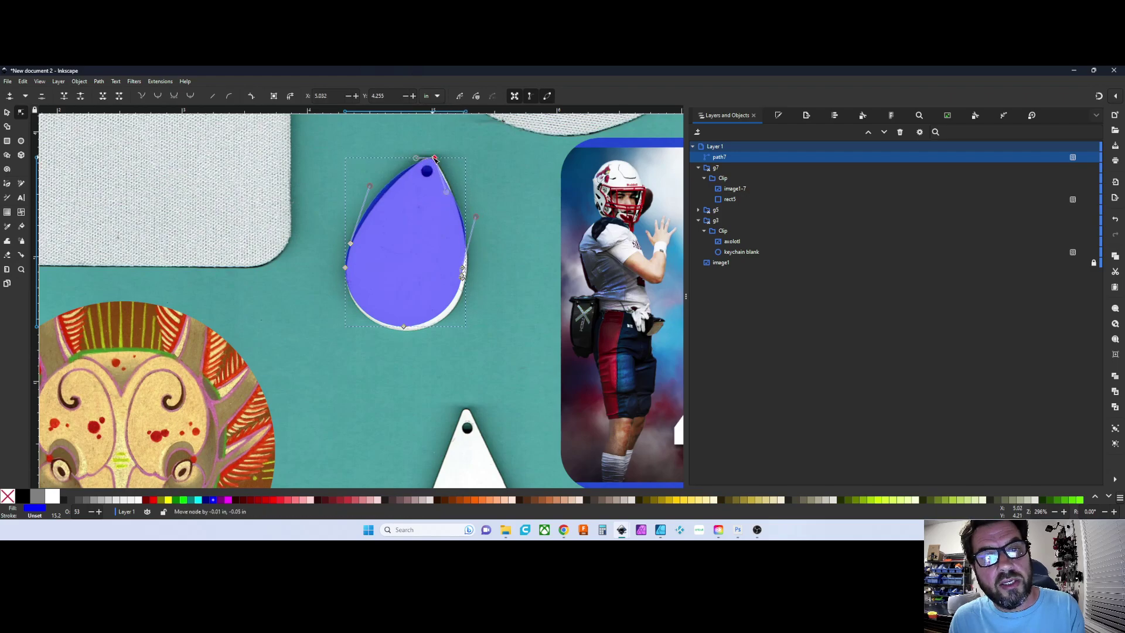
- Draw a rectangle about 3.6 by 3.5 in over the square coaster blank and round its corners to about 0.31 in
scroll(445, 298, down, 10)
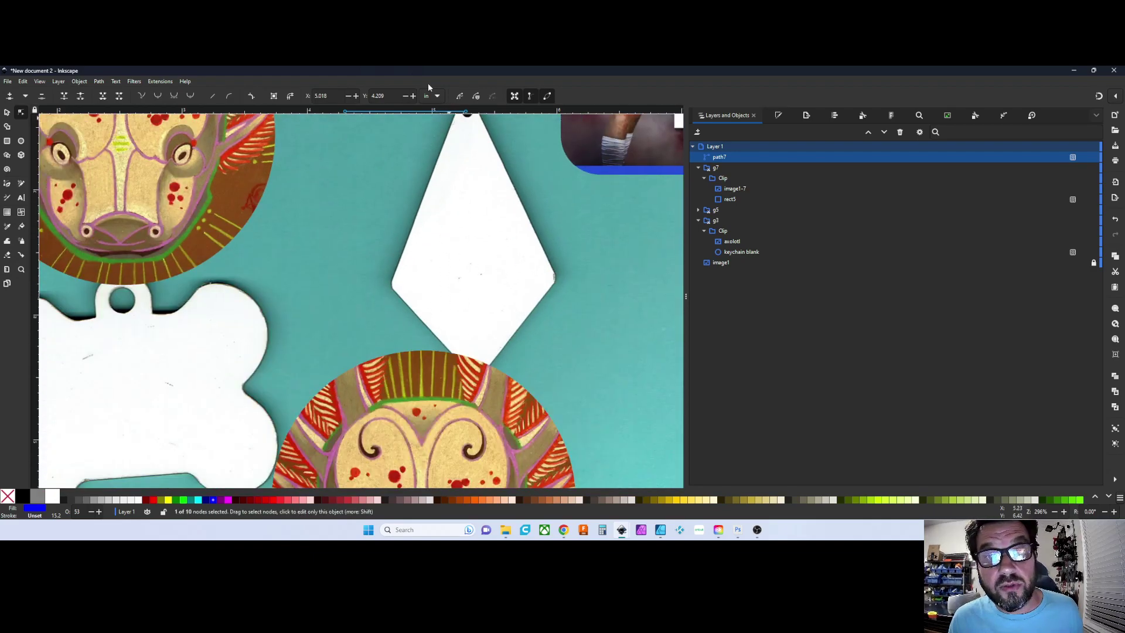
scroll(495, 299, up, 2)
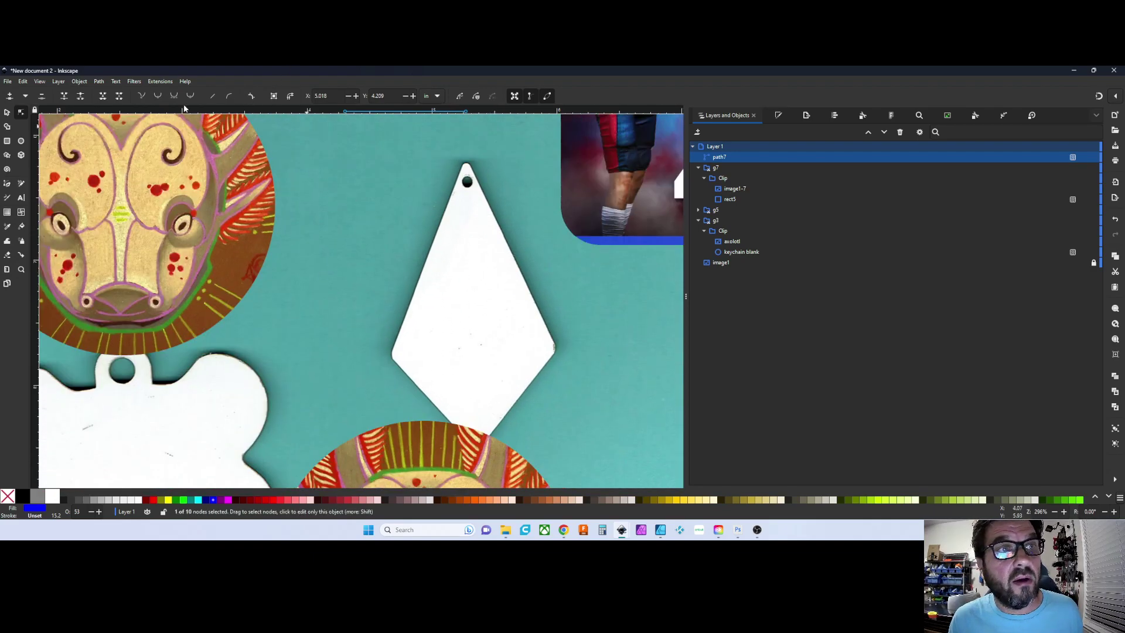
ctrl+scroll(401, 281, down, 2)
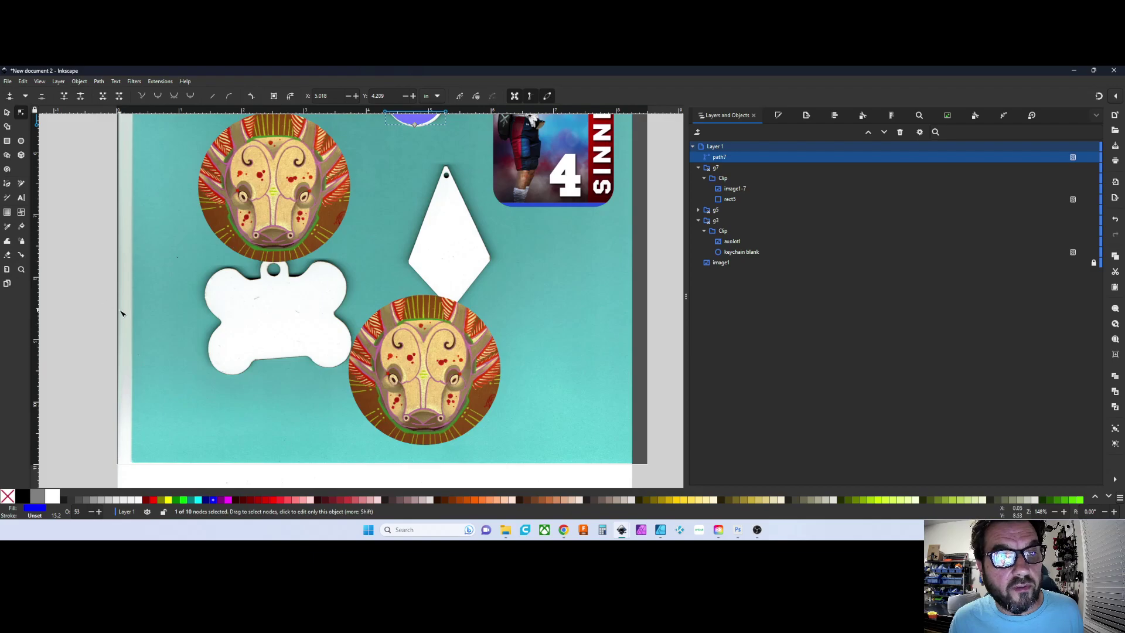
scroll(457, 331, up, 10)
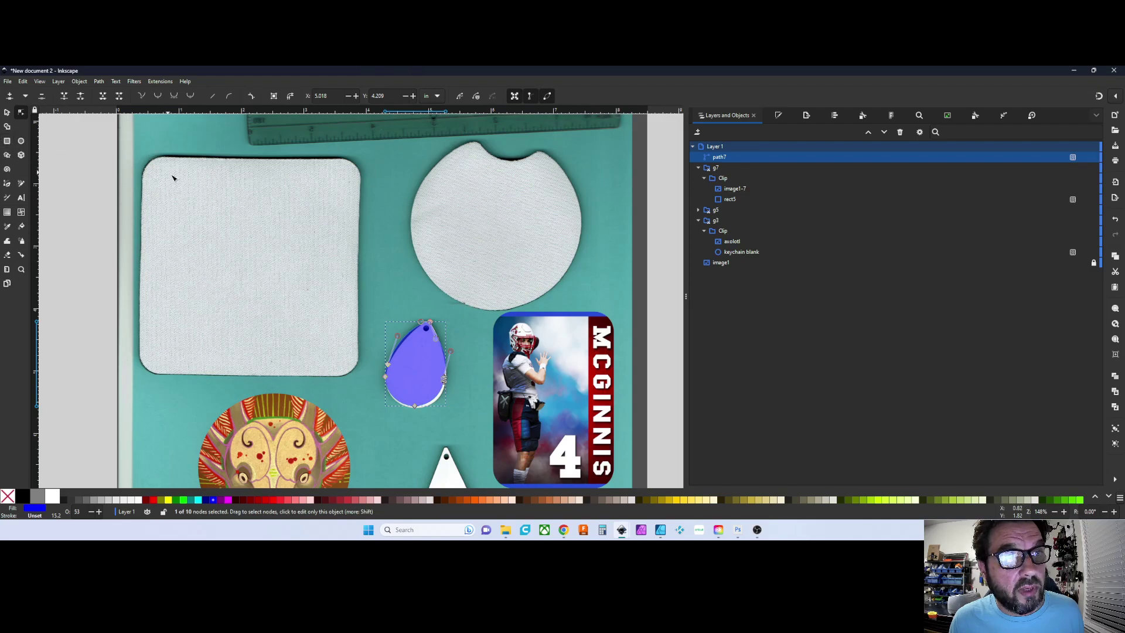
click(7, 142)
drag(139, 156, 362, 374)
drag(364, 171, 364, 174)
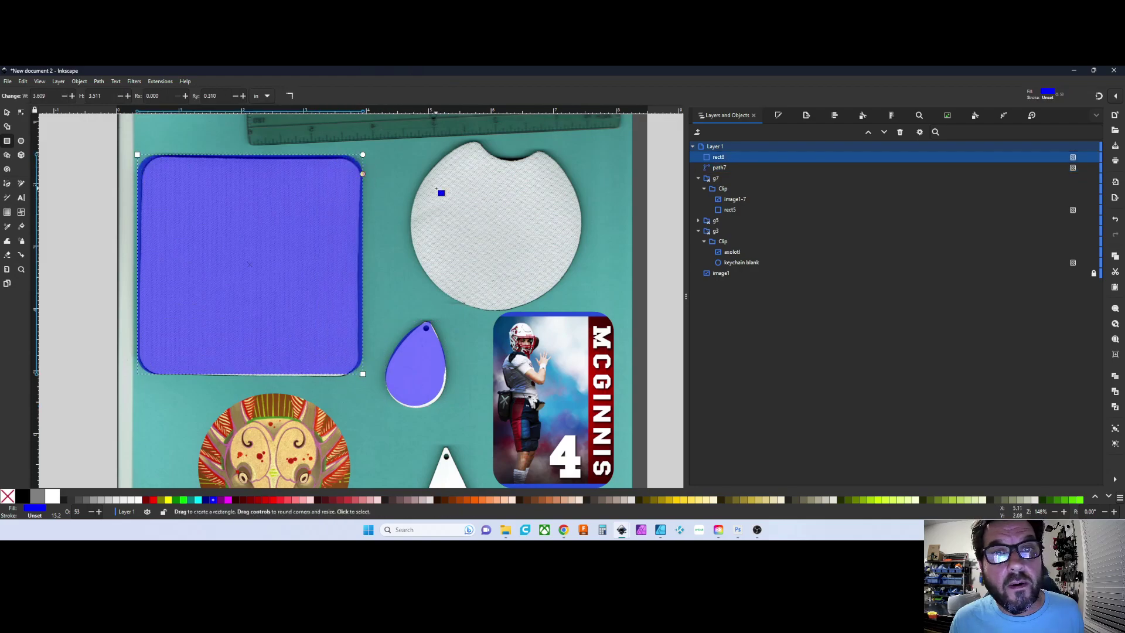
scroll(516, 217, up, 2)
scroll(515, 217, right, 3)
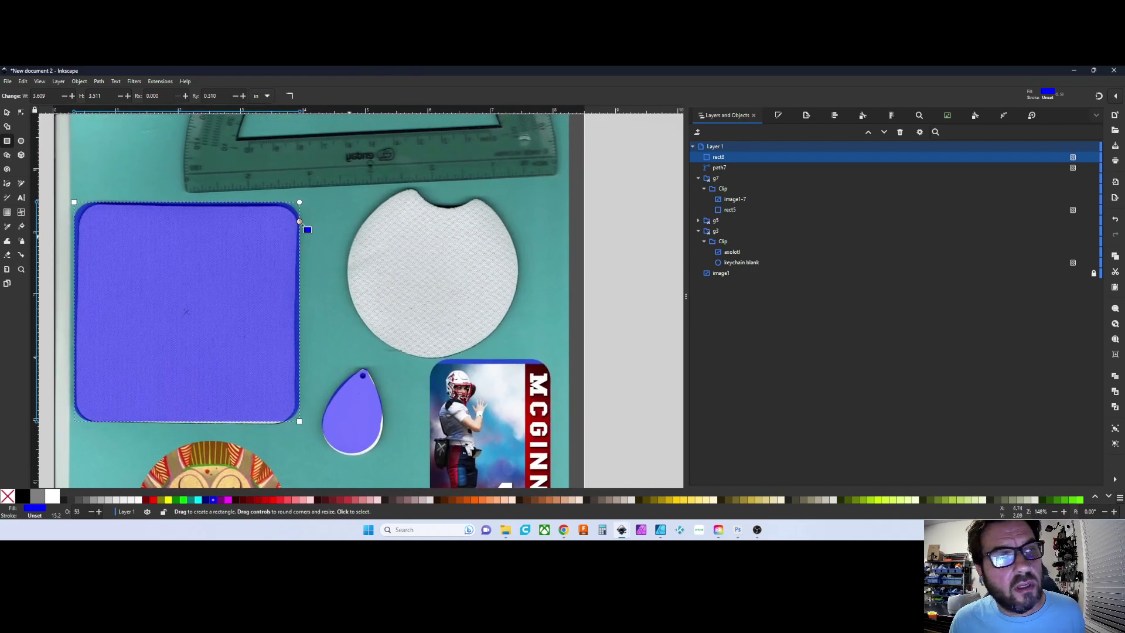
- Draw a circle about 2.74 in across and move it over the round notched coaster blank
click(22, 141)
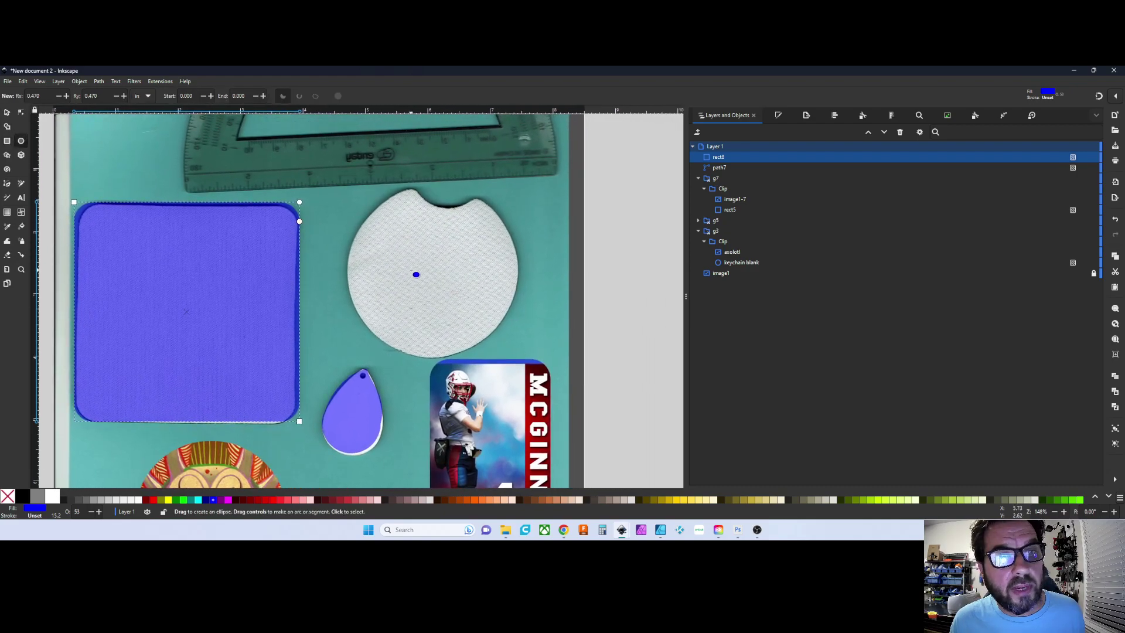
drag(421, 269, 626, 447)
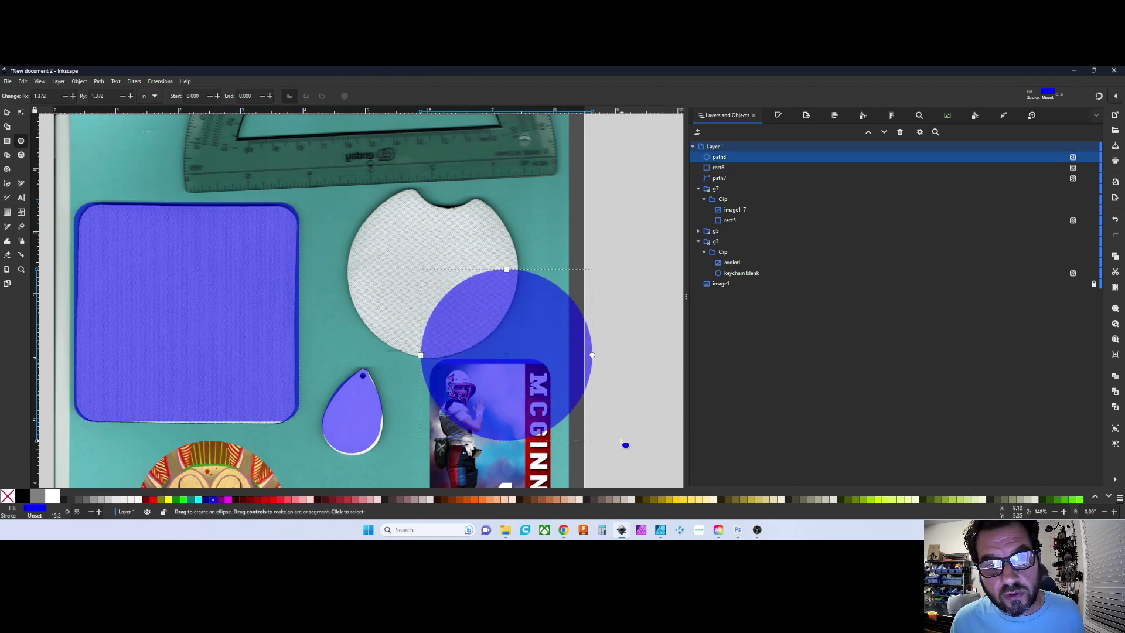
click(8, 112)
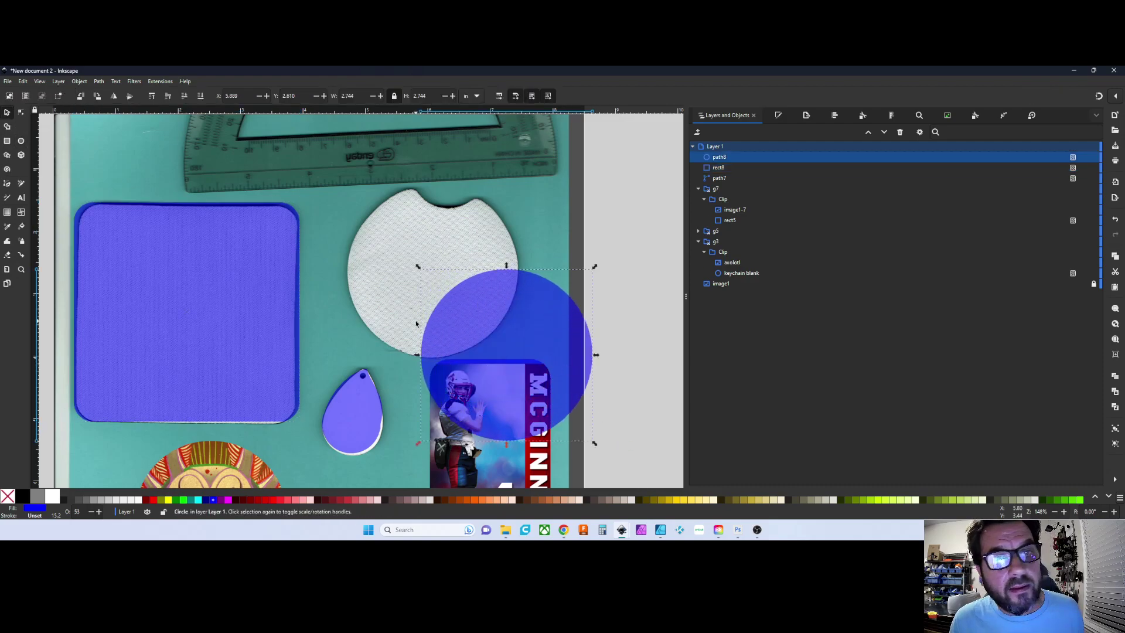
drag(448, 331, 398, 268)
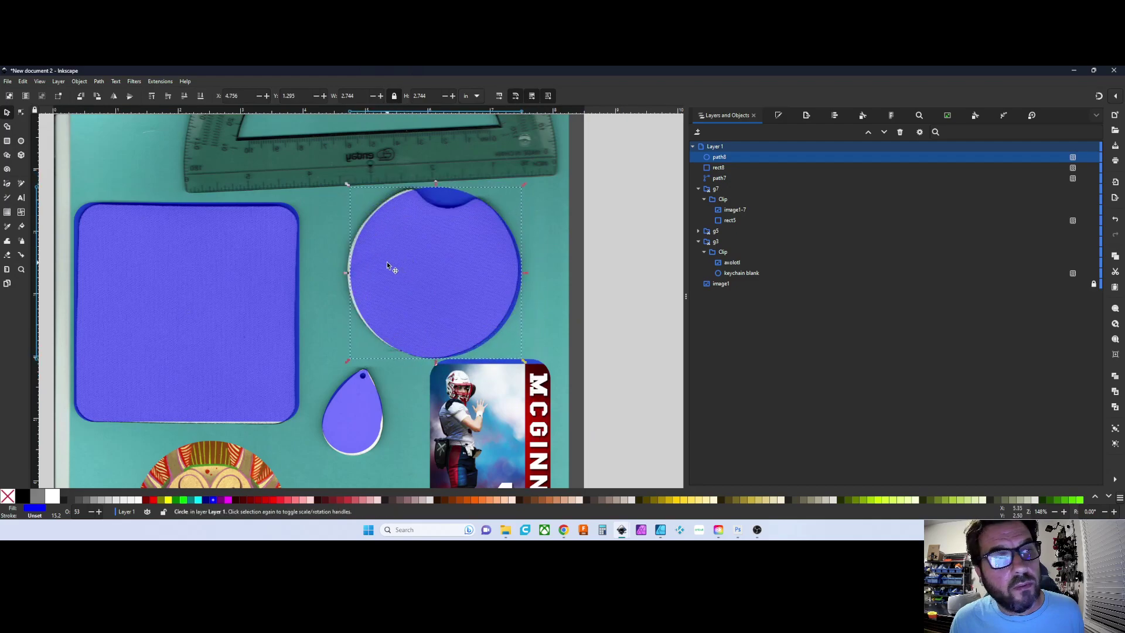
- Draw a circle about 1.03 in across, fill it orange-brown, and position it over the round coaster's notch
click(21, 141)
drag(278, 143, 356, 210)
click(460, 500)
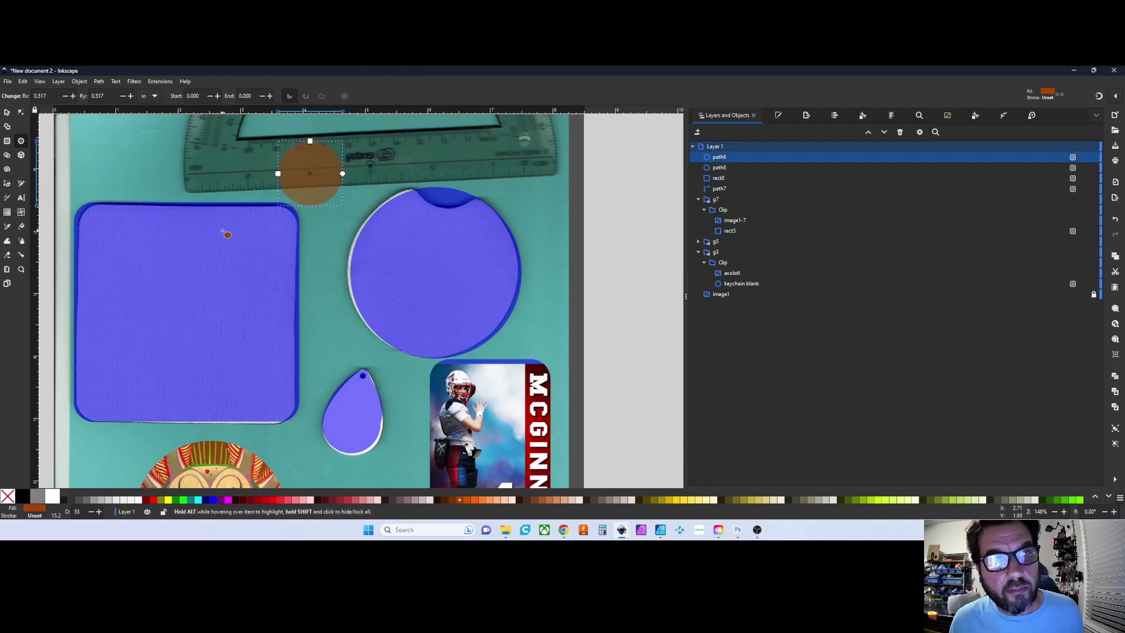
click(7, 112)
drag(319, 183, 455, 186)
- Subtract the small orange-brown circle from the large blue circle with the Difference operation to cut the notch
drag(305, 126, 544, 367)
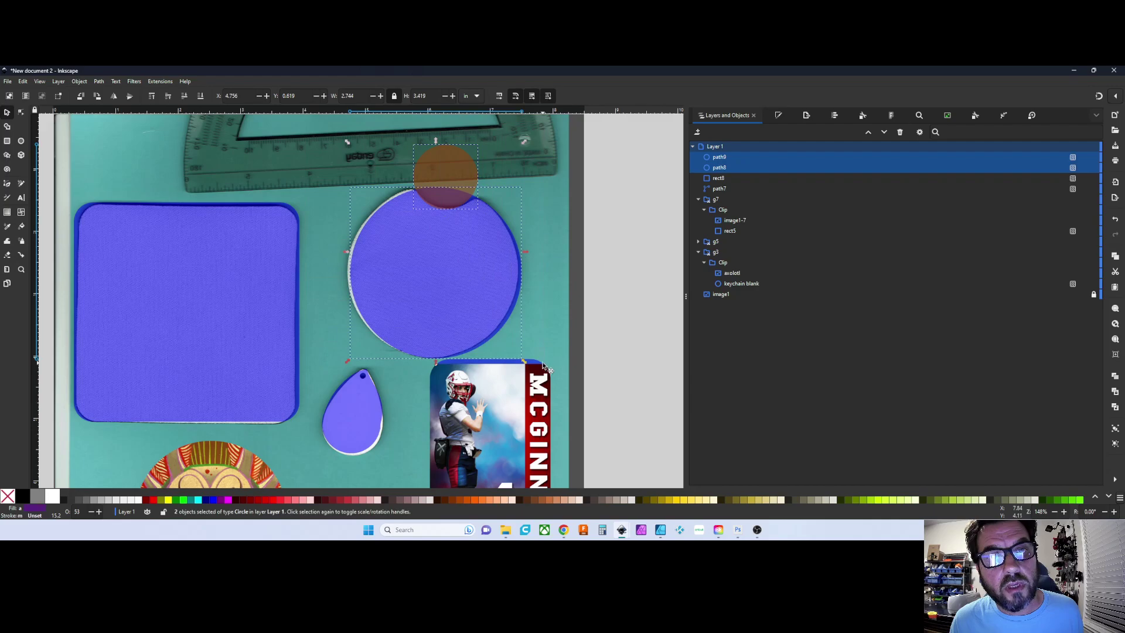
click(99, 82)
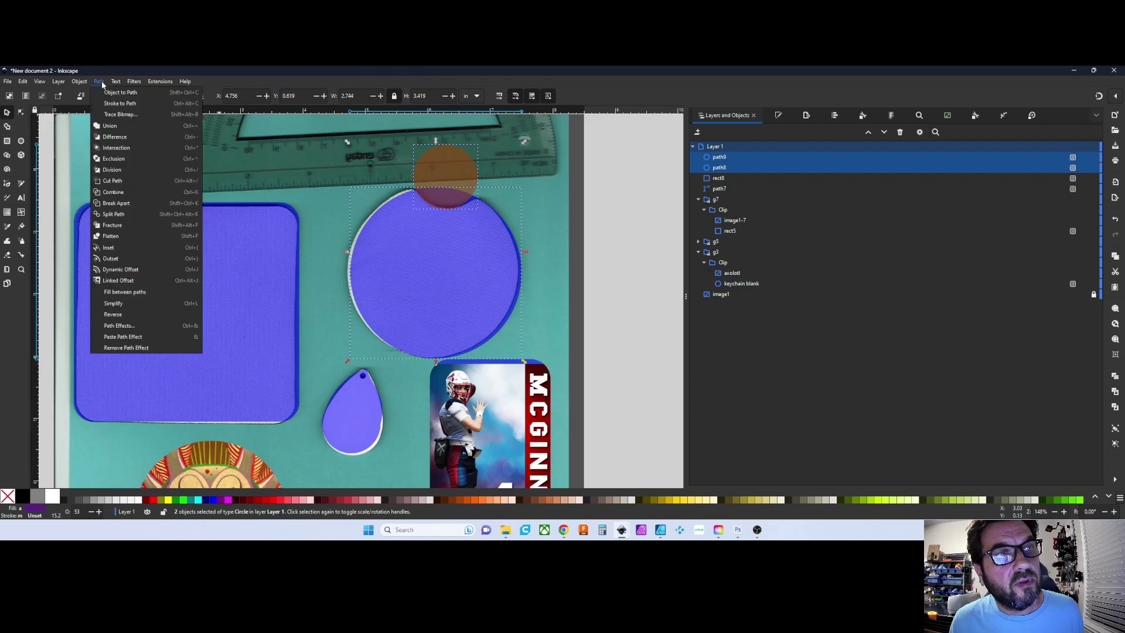
click(111, 138)
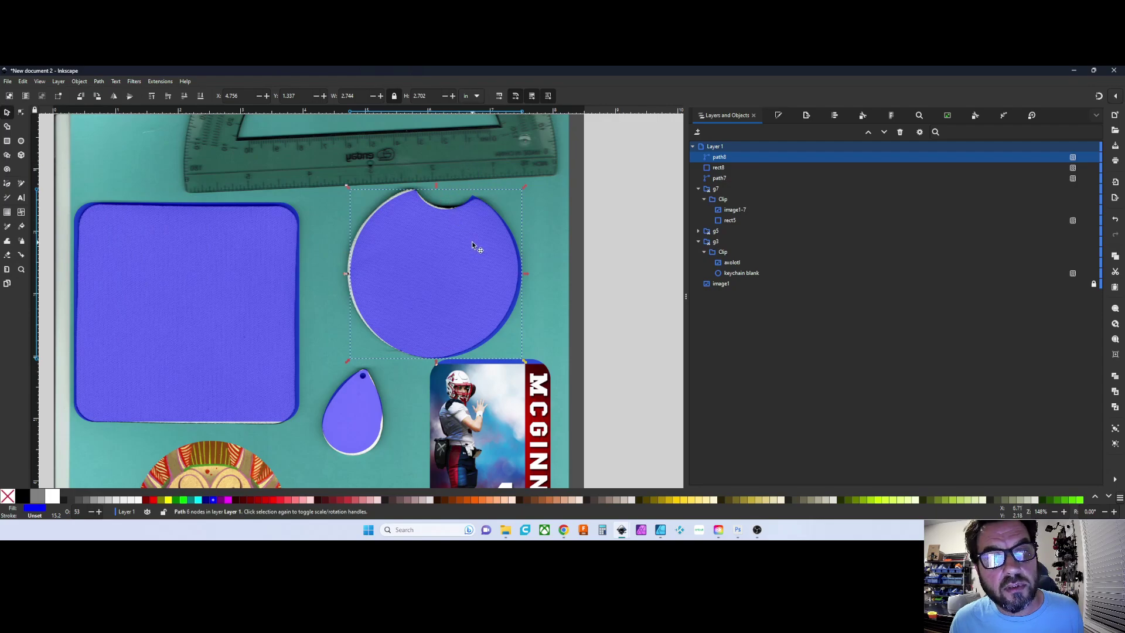
ctrl+scroll(485, 265, up, 2)
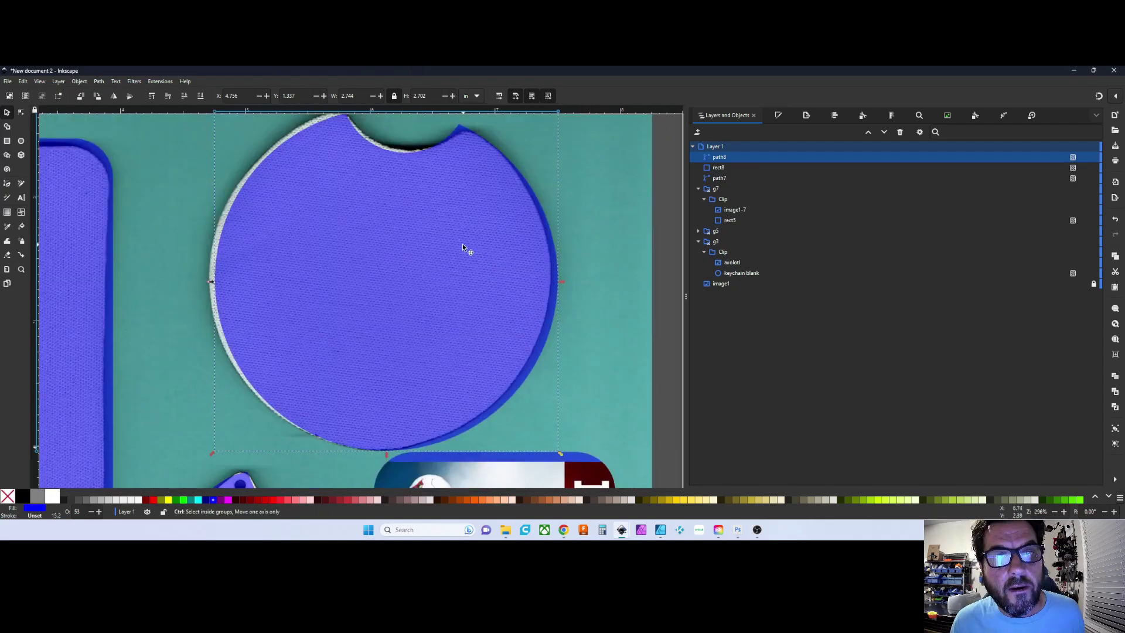
- Increase the notched circle's height by 0.5 in with proportions locked and reposition it around the coaster blank
ctrl+scroll(457, 253, down, 2)
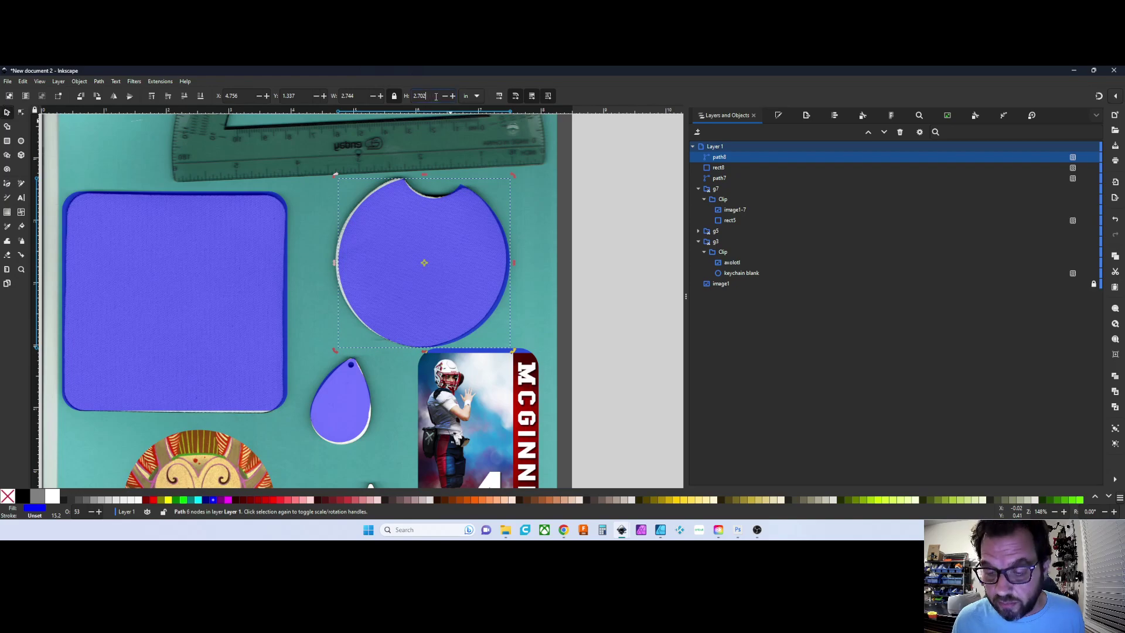
text(+.5)
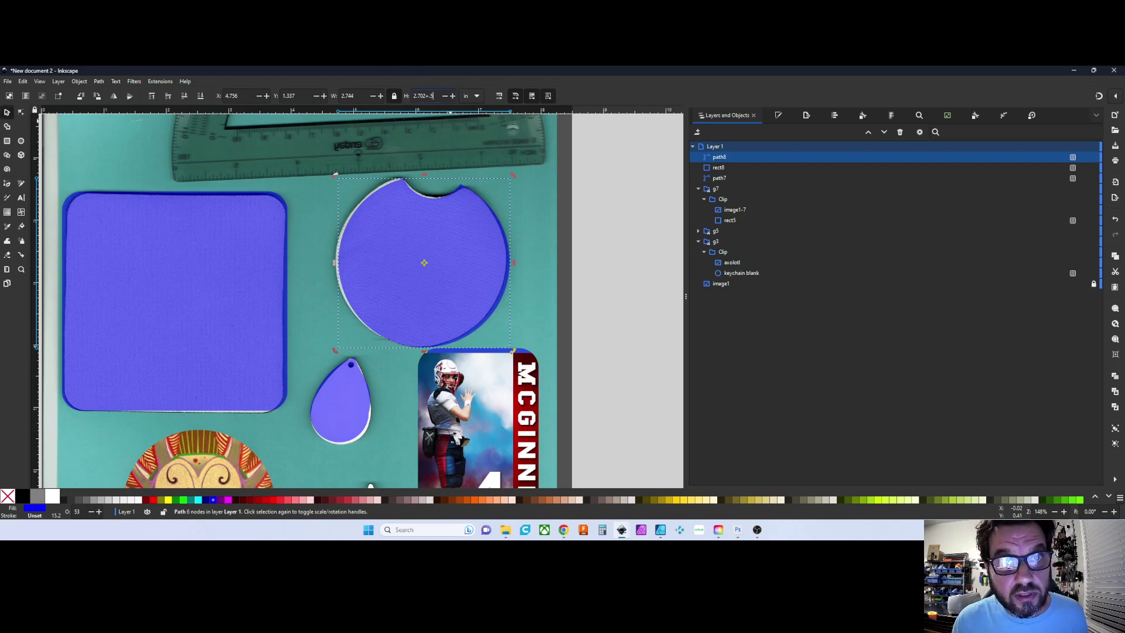
key(Return)
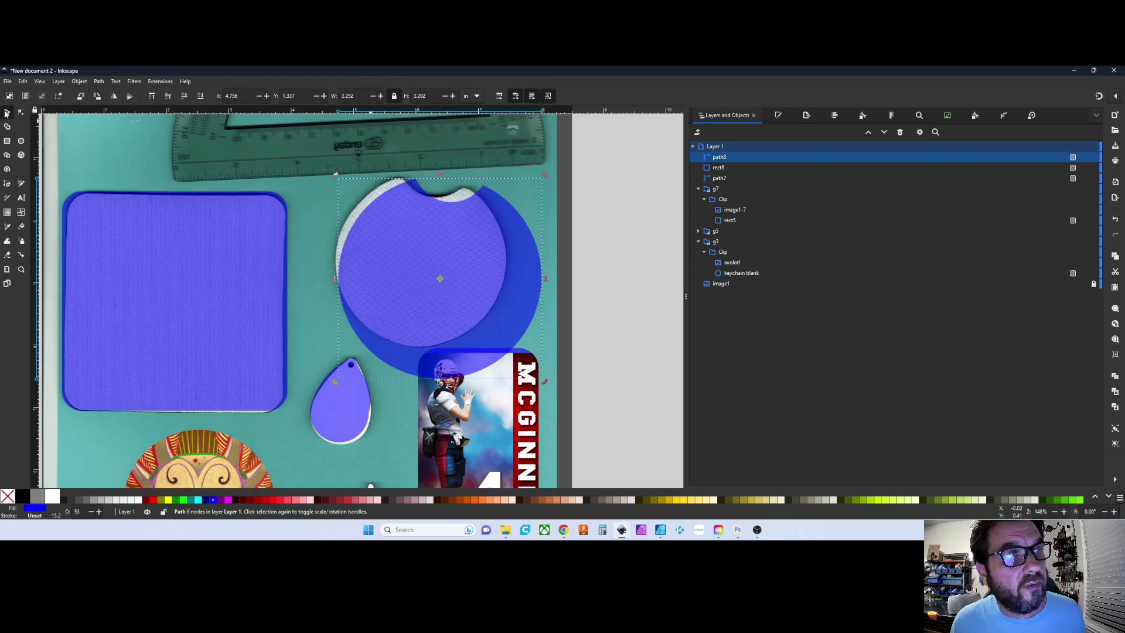
drag(462, 230, 445, 213)
click(445, 213)
ctrl+scroll(381, 261, down, 2)
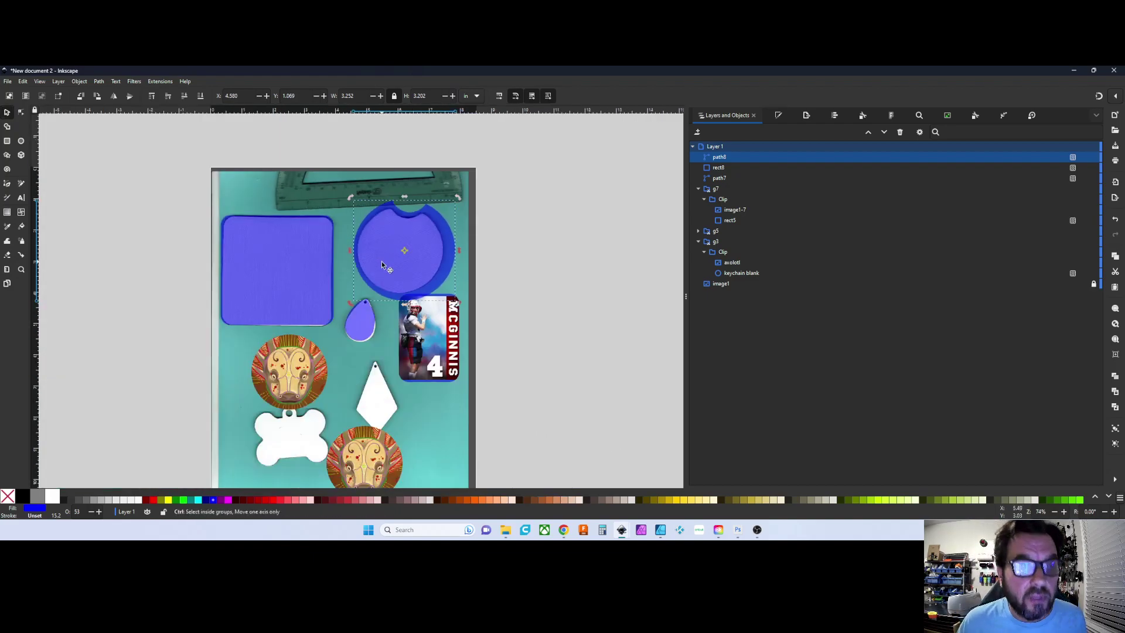
ctrl+scroll(363, 316, up, 2)
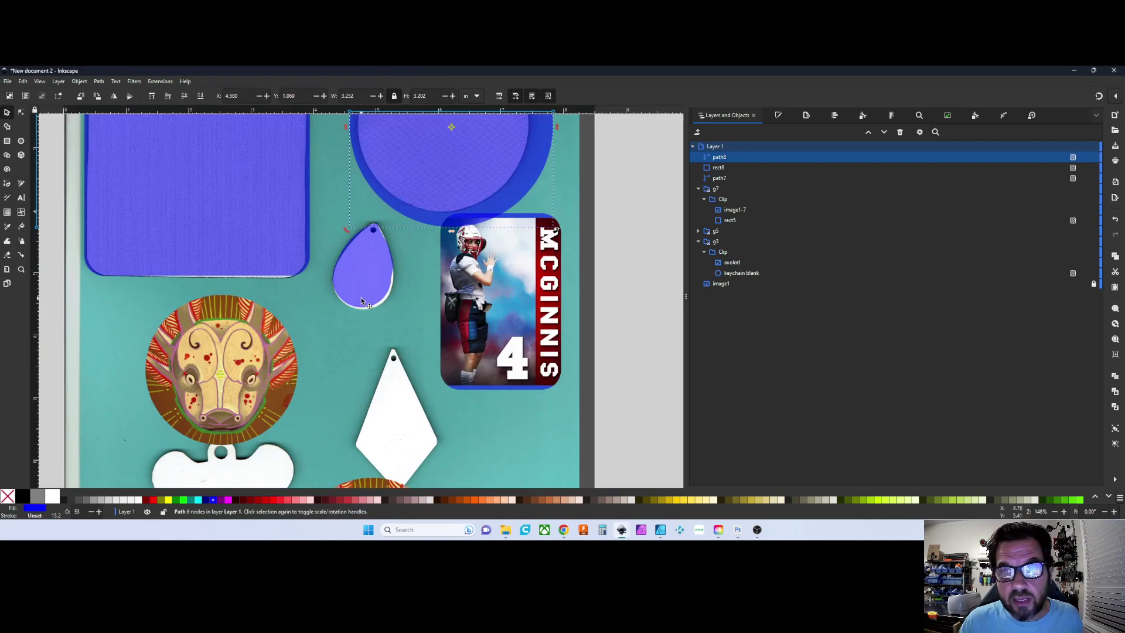
ctrl+scroll(361, 297, down, 2)
ctrl+scroll(364, 261, up, 4)
ctrl+scroll(469, 203, down, 3)
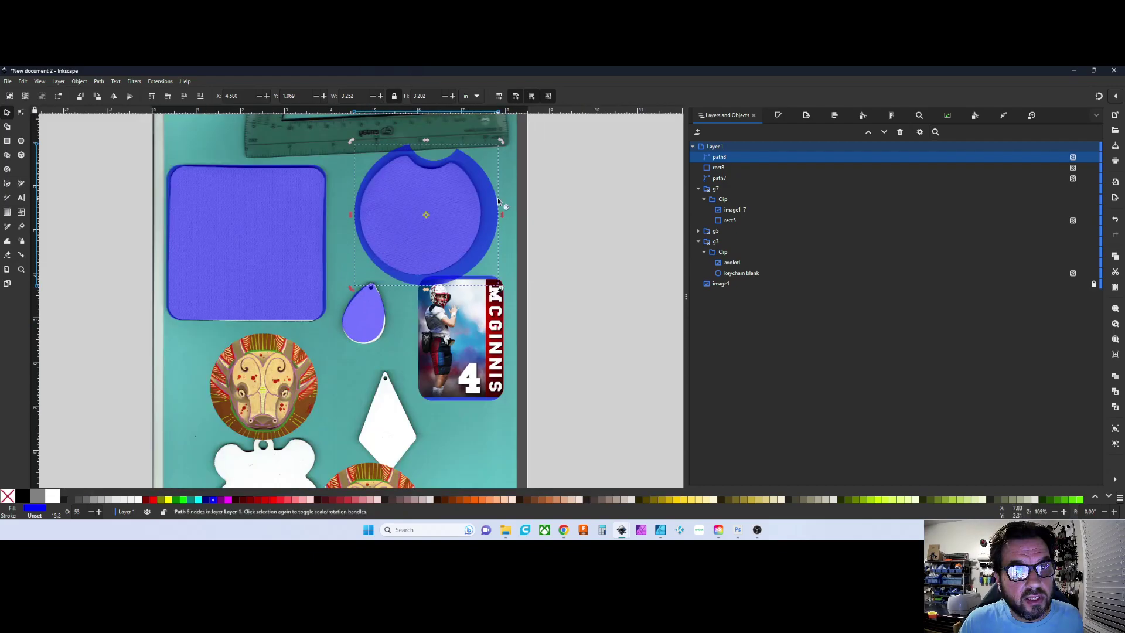
ctrl+scroll(467, 216, down, 2)
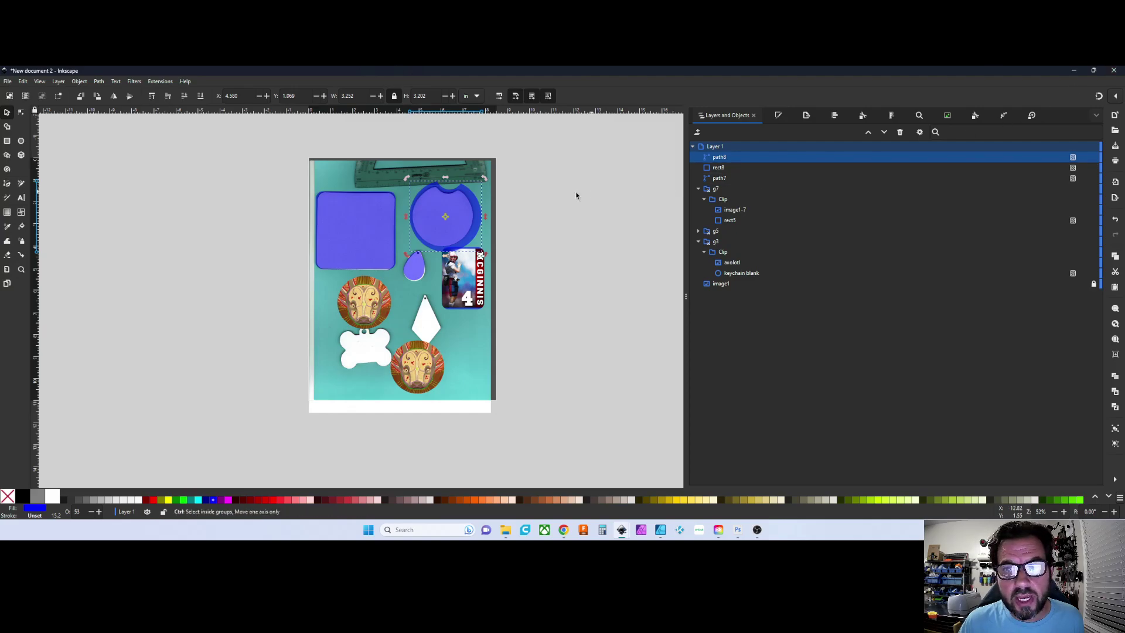
click(8, 81)
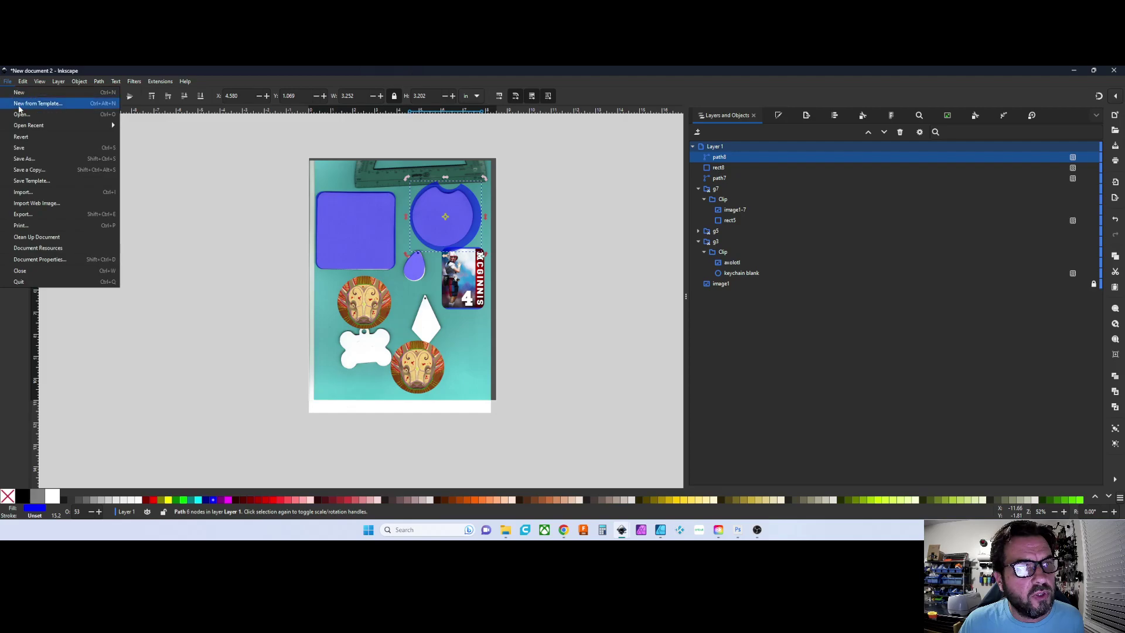
click(175, 156)
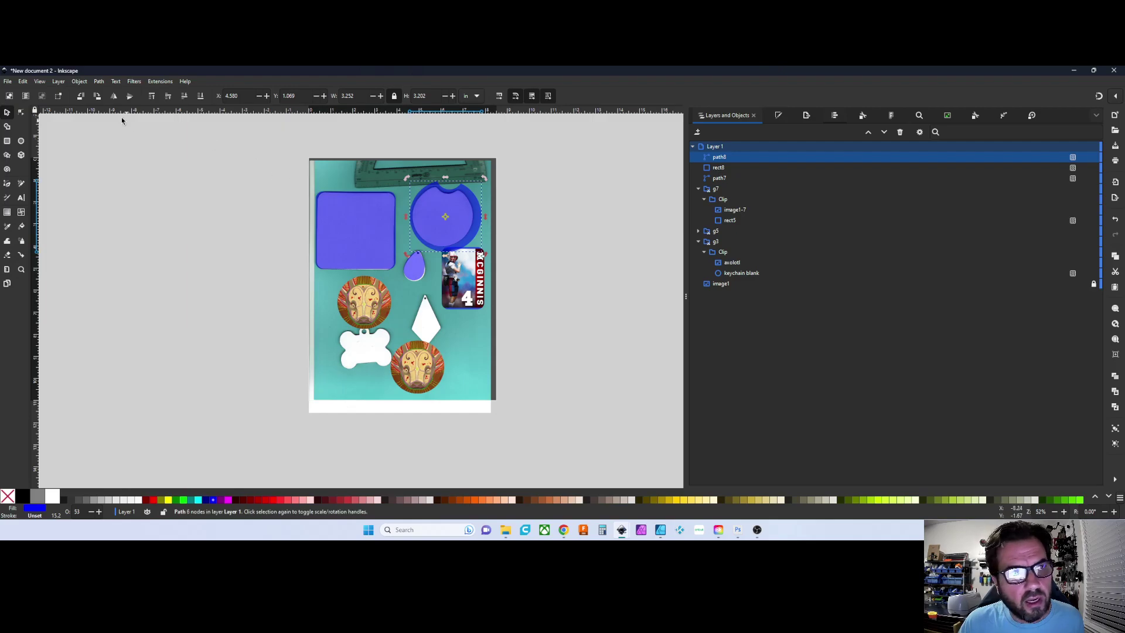
- Check the document's export settings and hide the scanned blanks image in the objects list
click(7, 82)
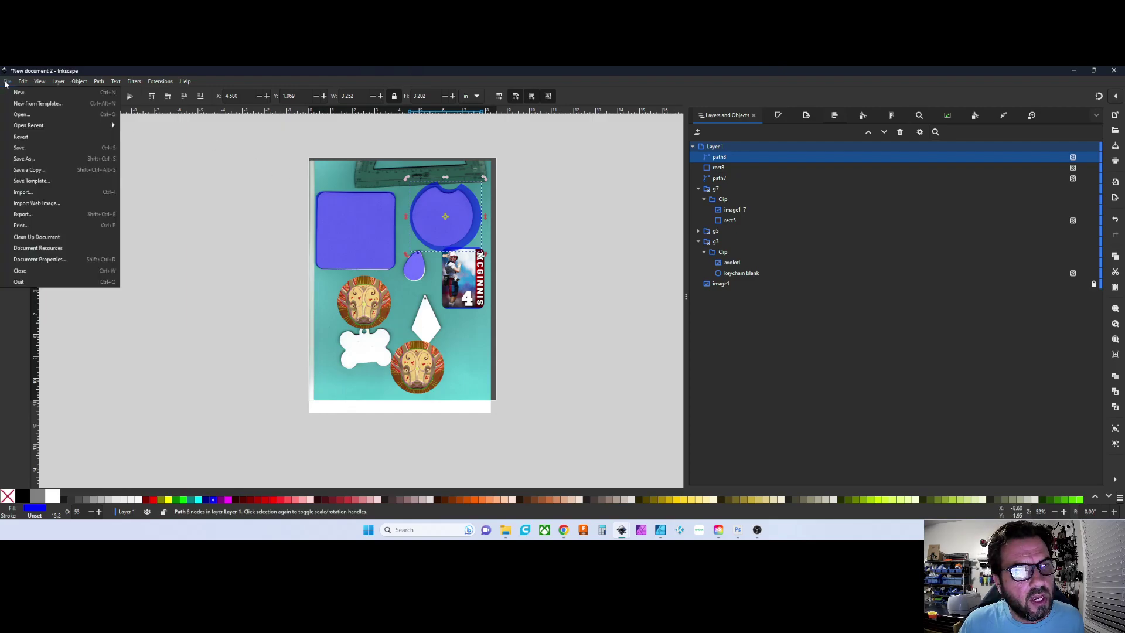
click(23, 214)
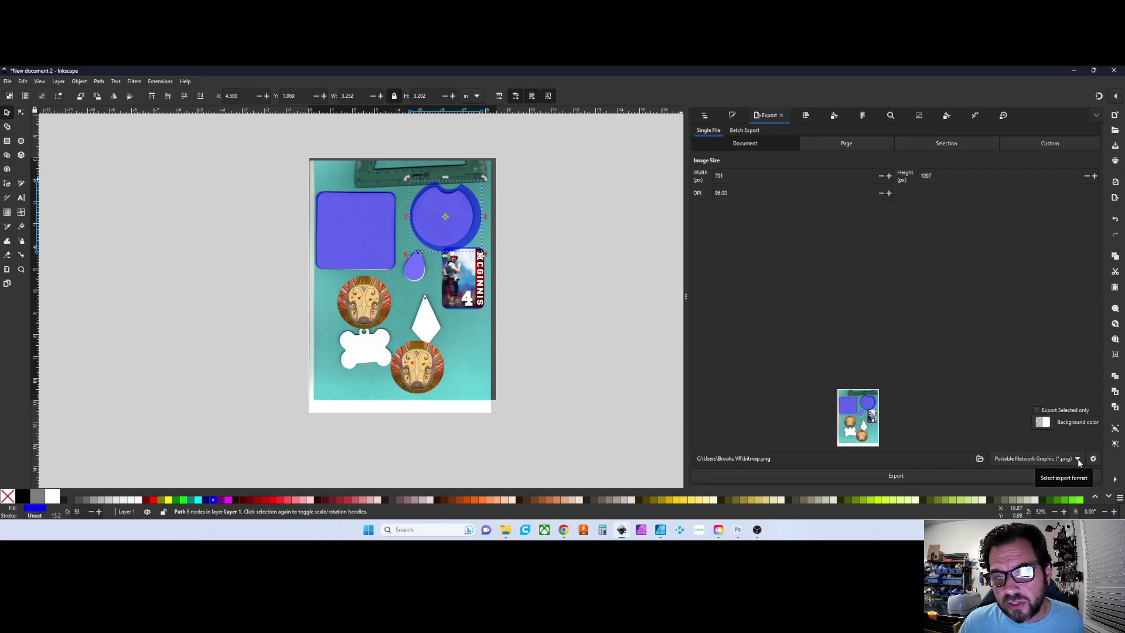
click(705, 115)
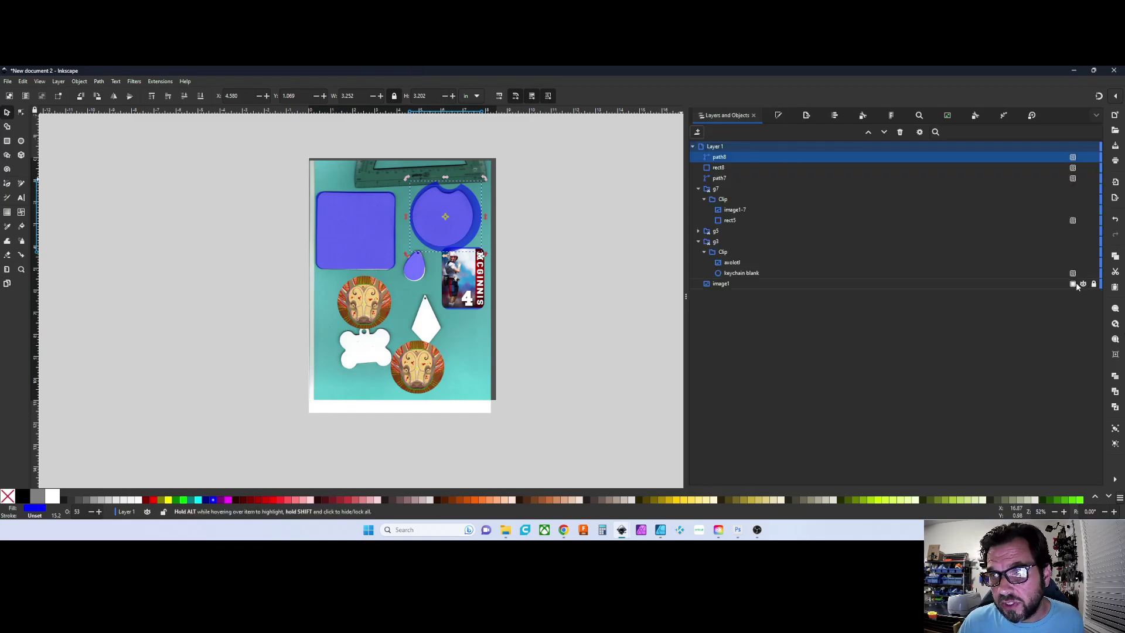
click(1084, 283)
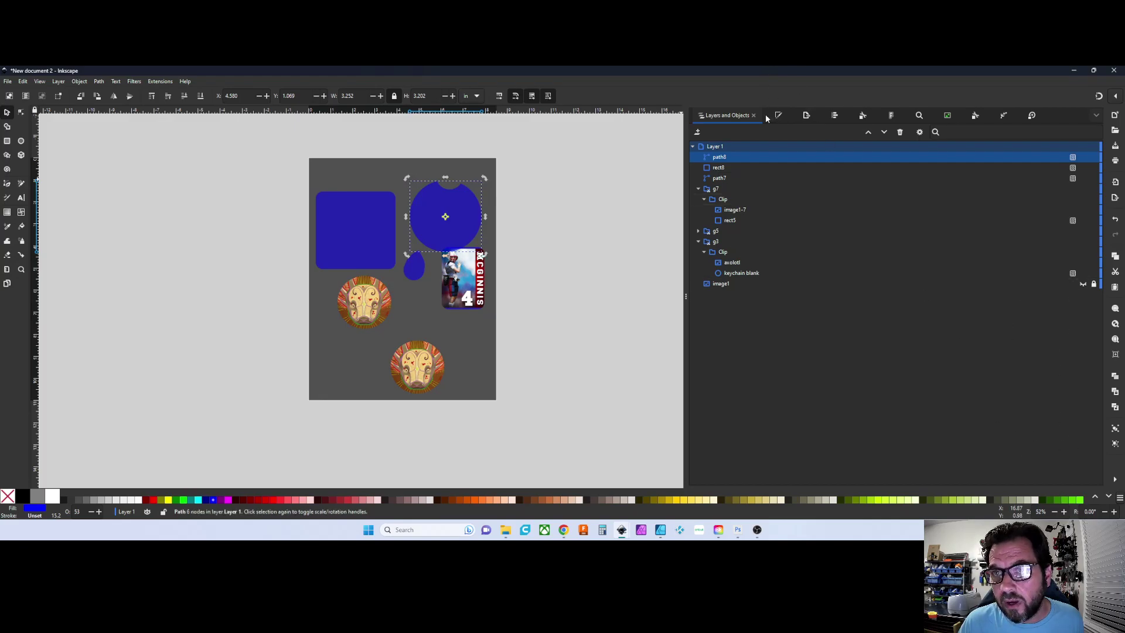
- Open the document's export settings and browse the available export file formats
click(8, 81)
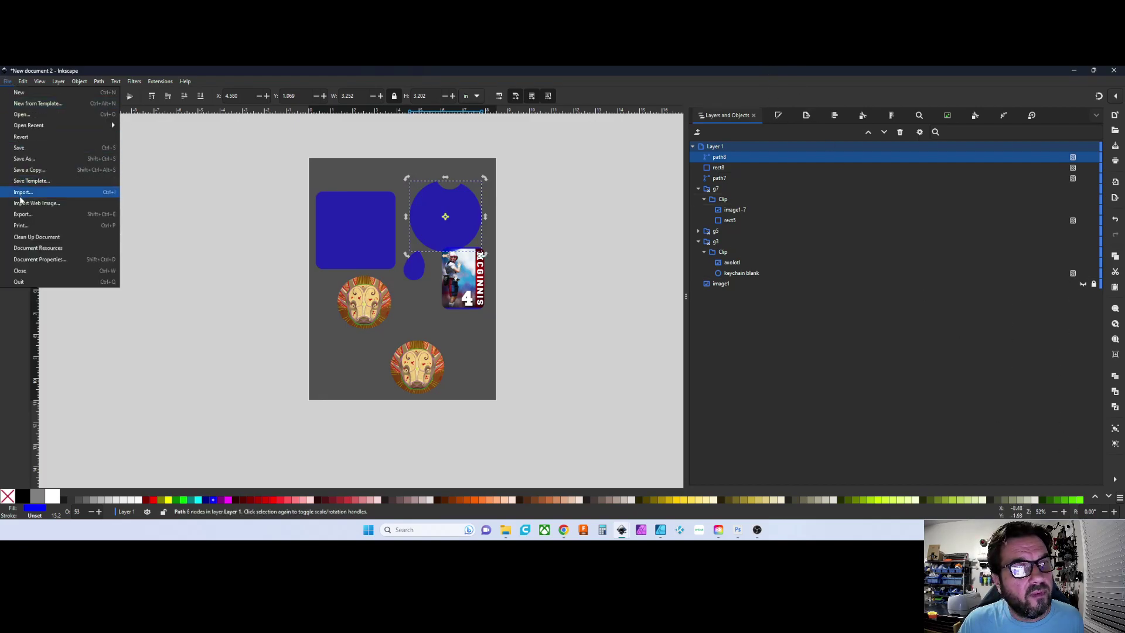
click(22, 215)
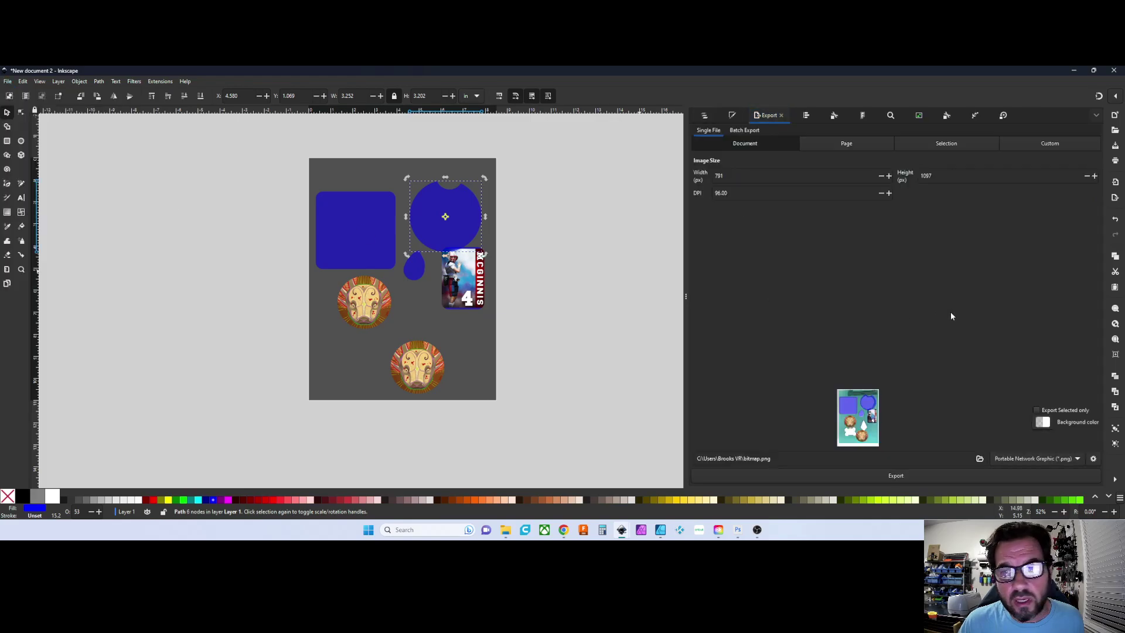
click(1049, 459)
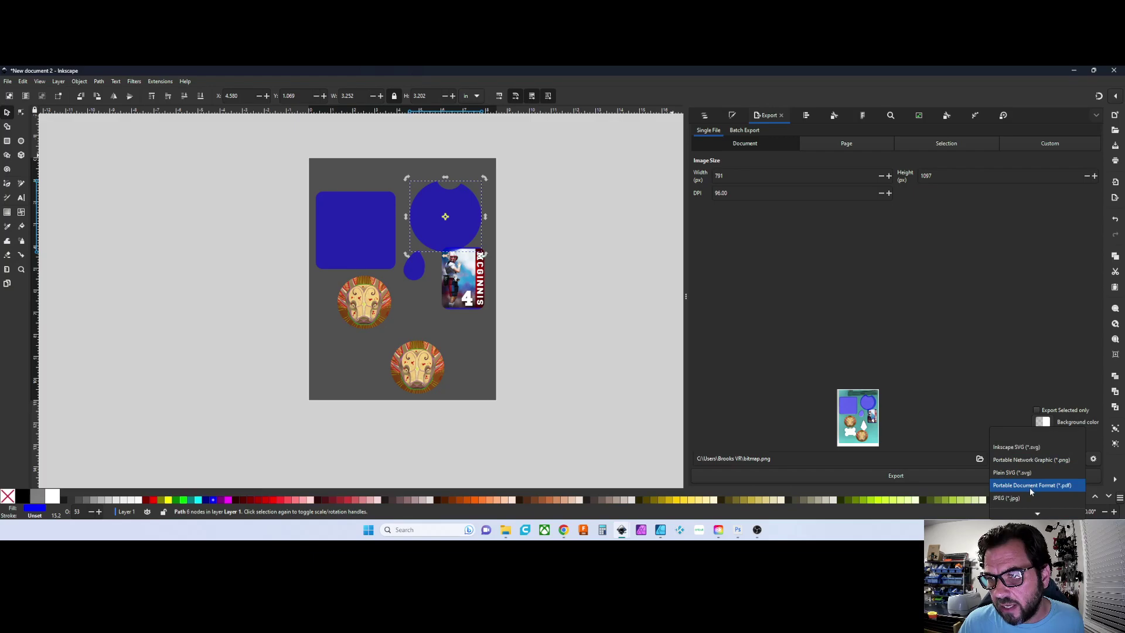
scroll(1027, 475, down, 1)
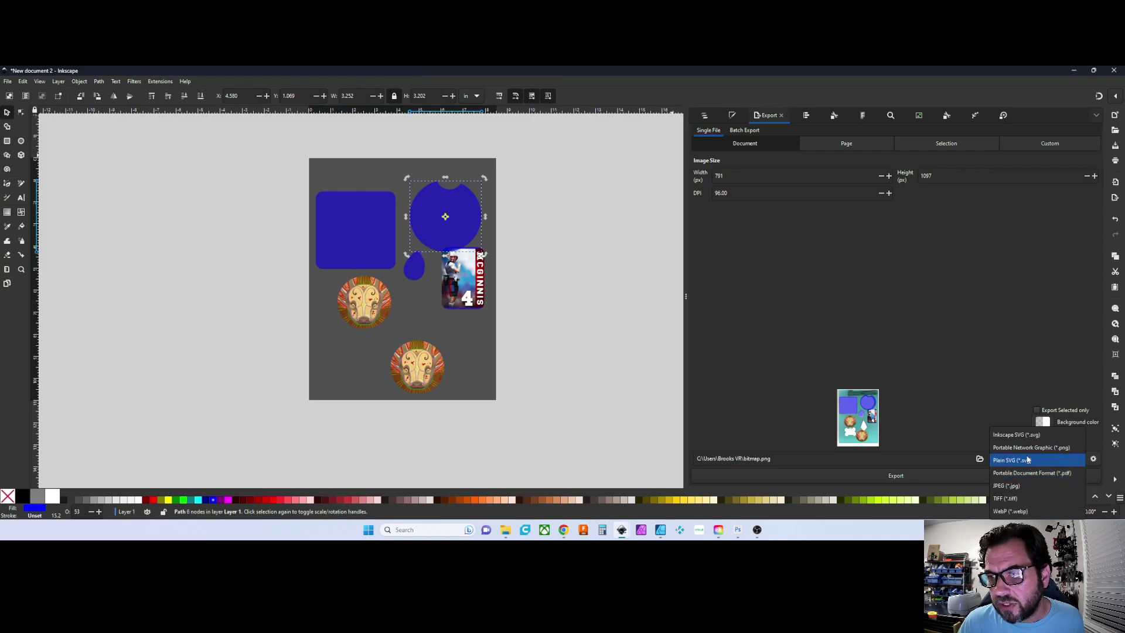